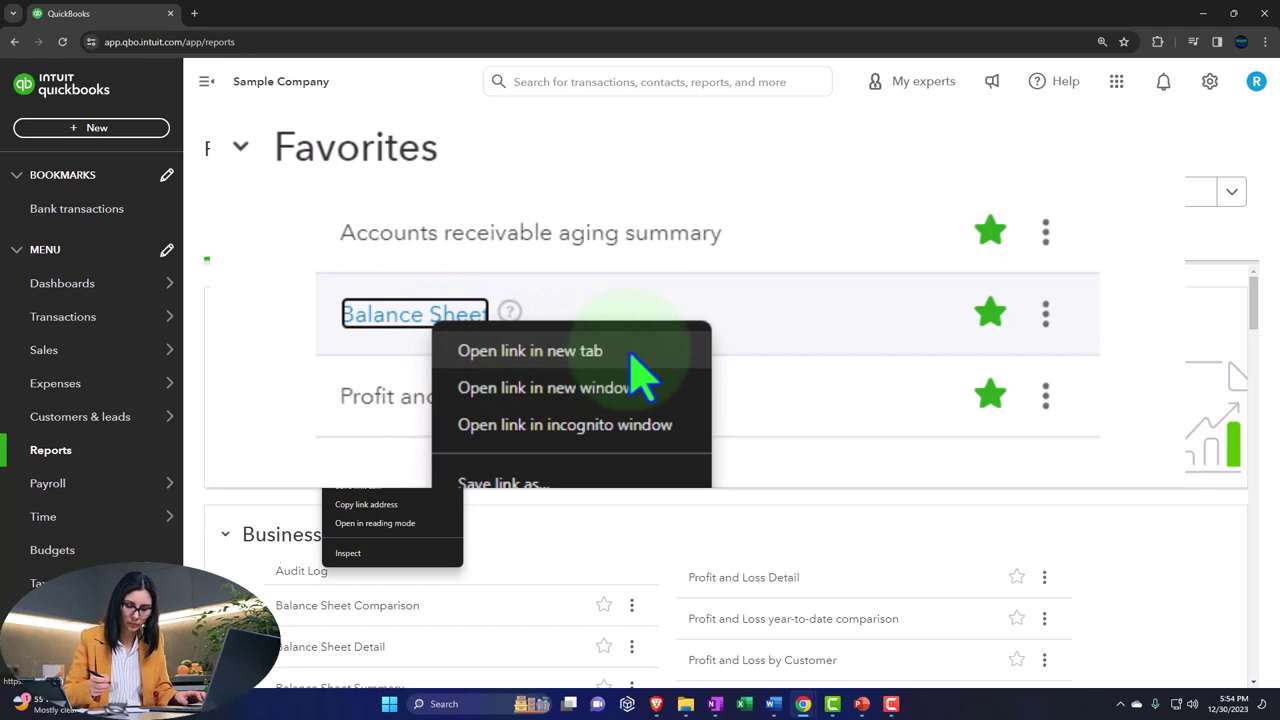
Open the Balance Sheet and Profit and Loss reports from the favorites in separate new browser tabs.
{"action": "left_click", "coordinate": [630, 352]}
{"action": "right_click", "coordinate": [421, 406]}
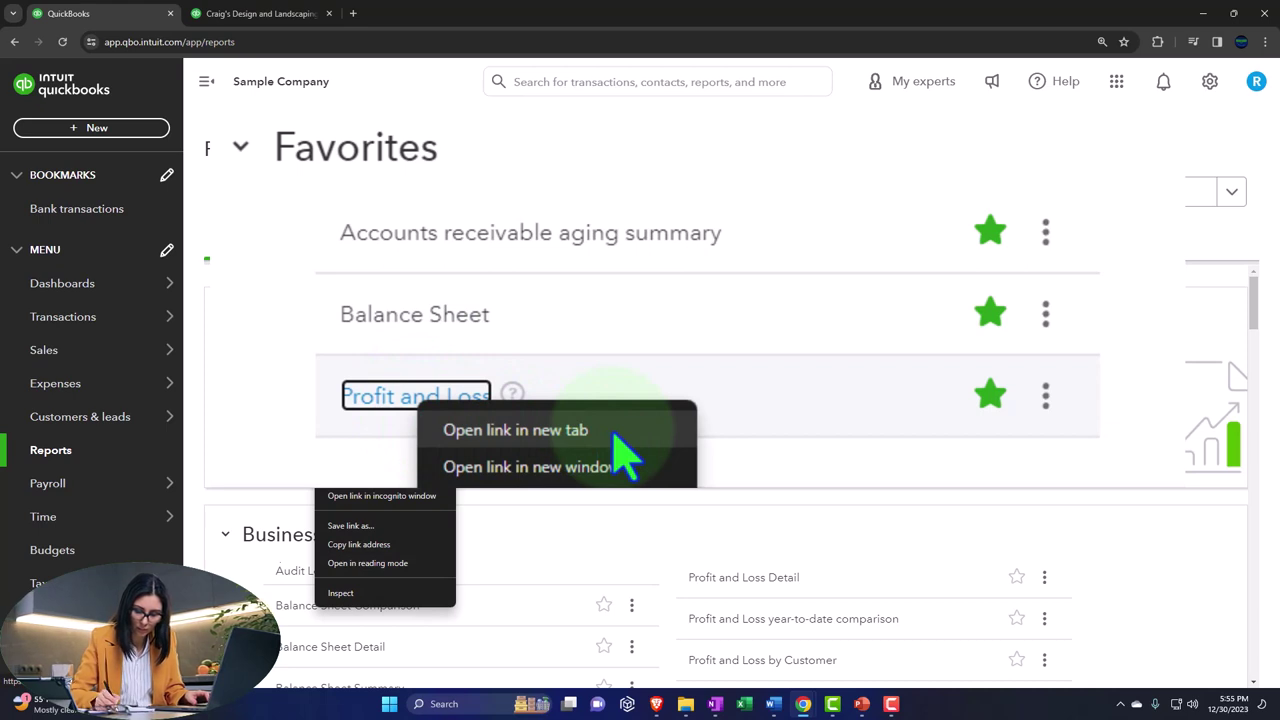
{"action": "left_click", "coordinate": [614, 436]}
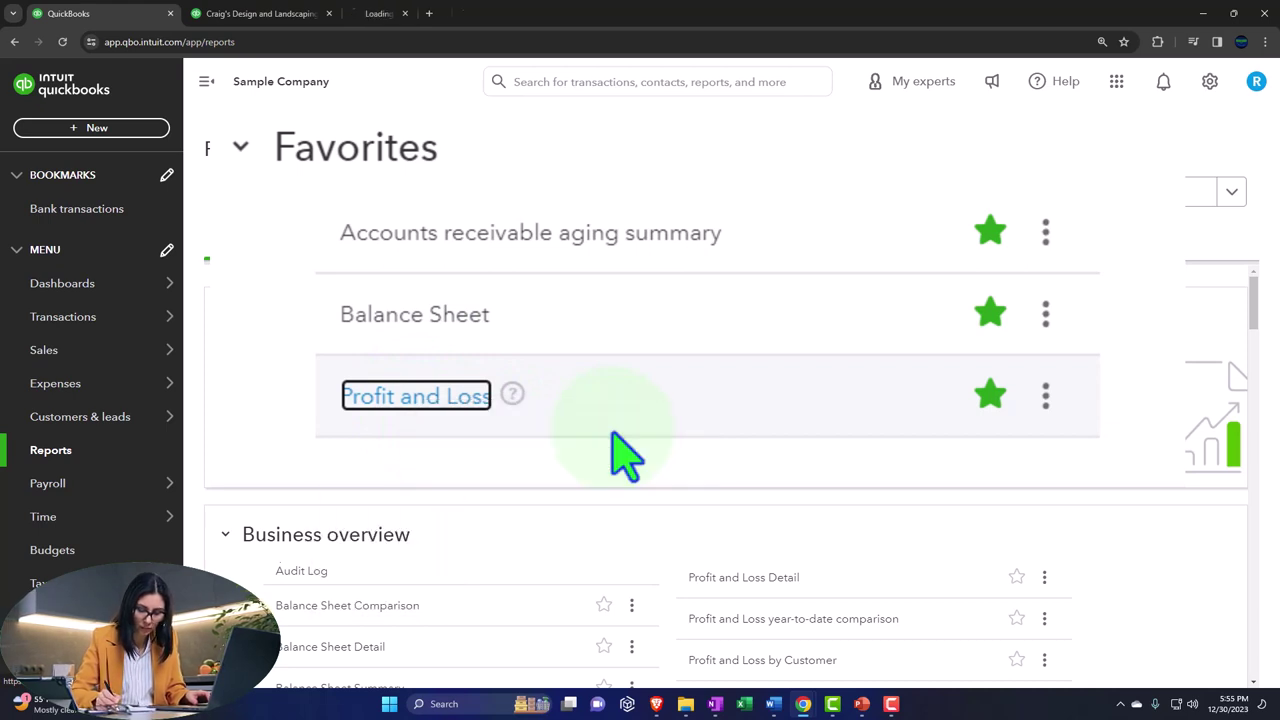
Collapse the navigation menu on the Balance Sheet report, and display the Profit and Loss report.
{"action": "left_click", "coordinate": [286, 20]}
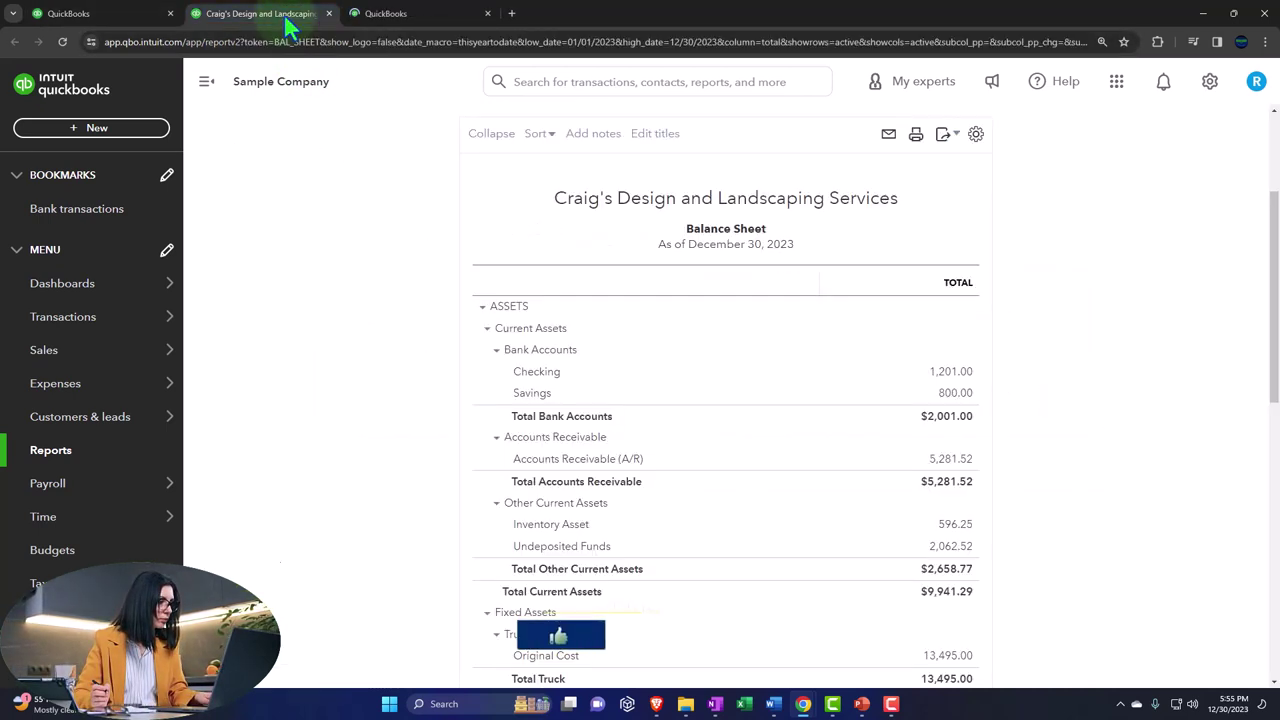
{"action": "left_click", "coordinate": [204, 92]}
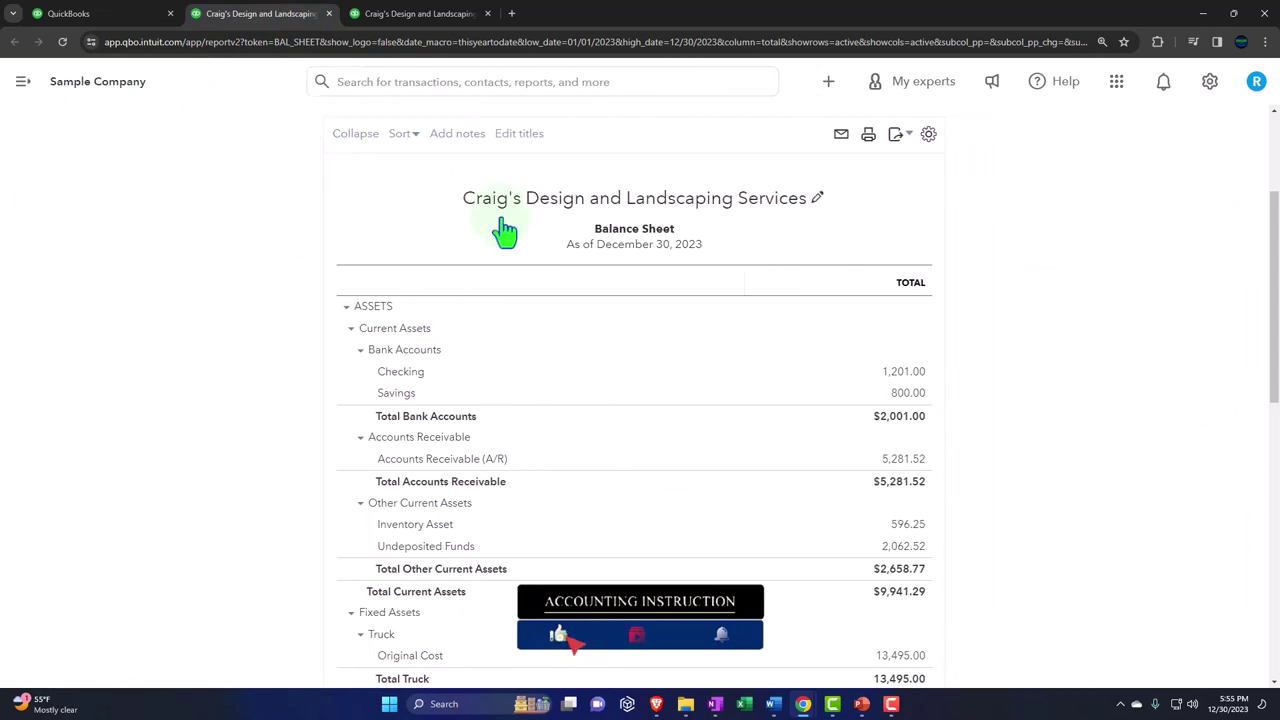
{"action": "left_click", "coordinate": [423, 14]}
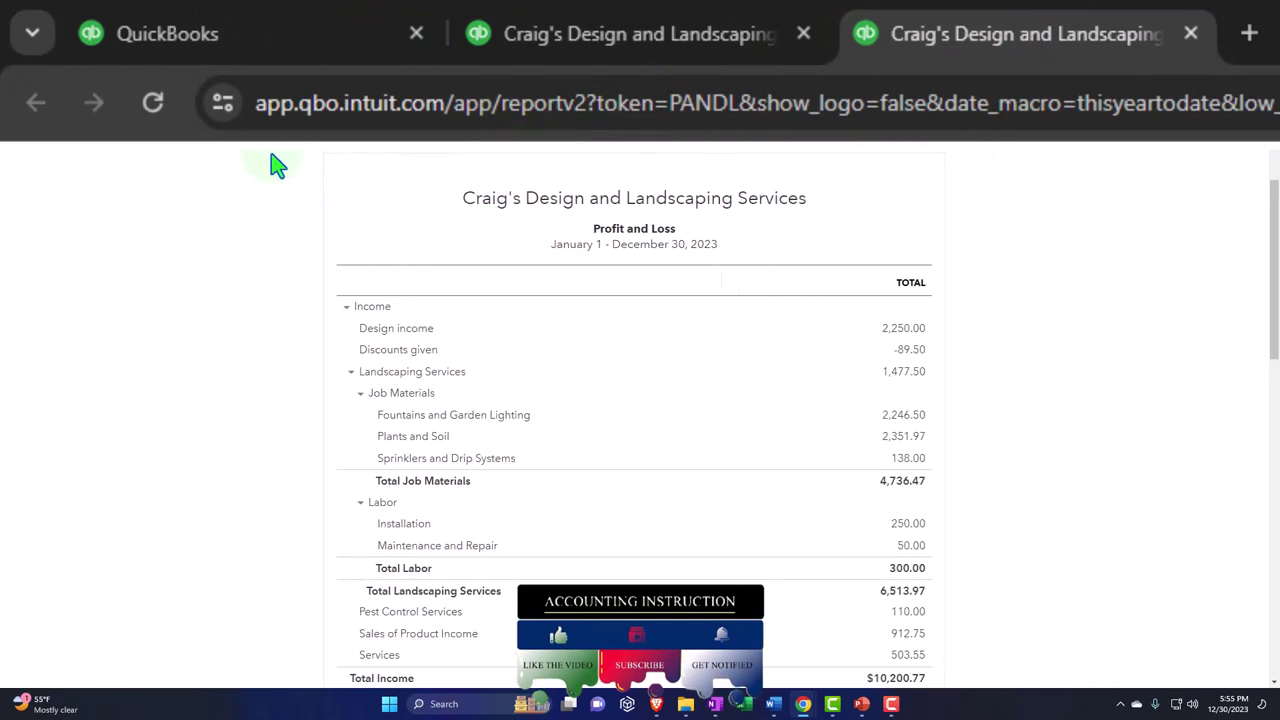
Return to the Reports page and review the customer, vendor, employee and other forms available for creation.
{"action": "left_click", "coordinate": [300, 45]}
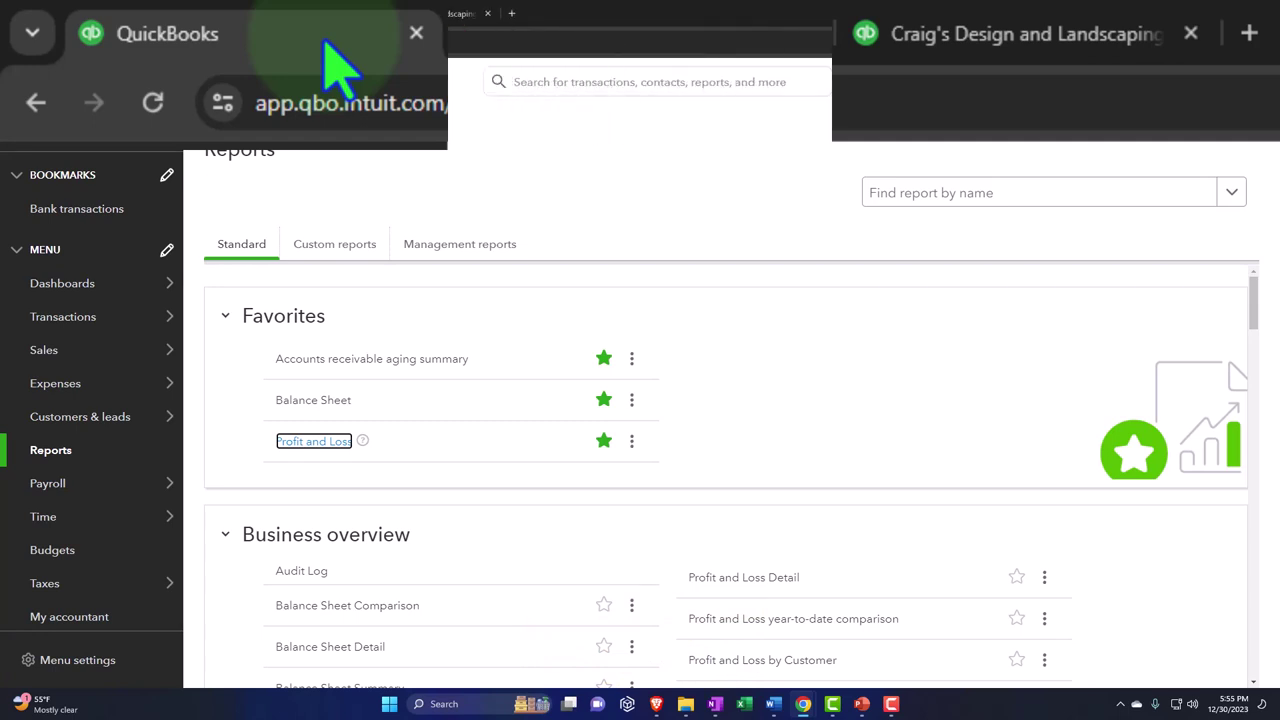
{"action": "left_click", "coordinate": [117, 130]}
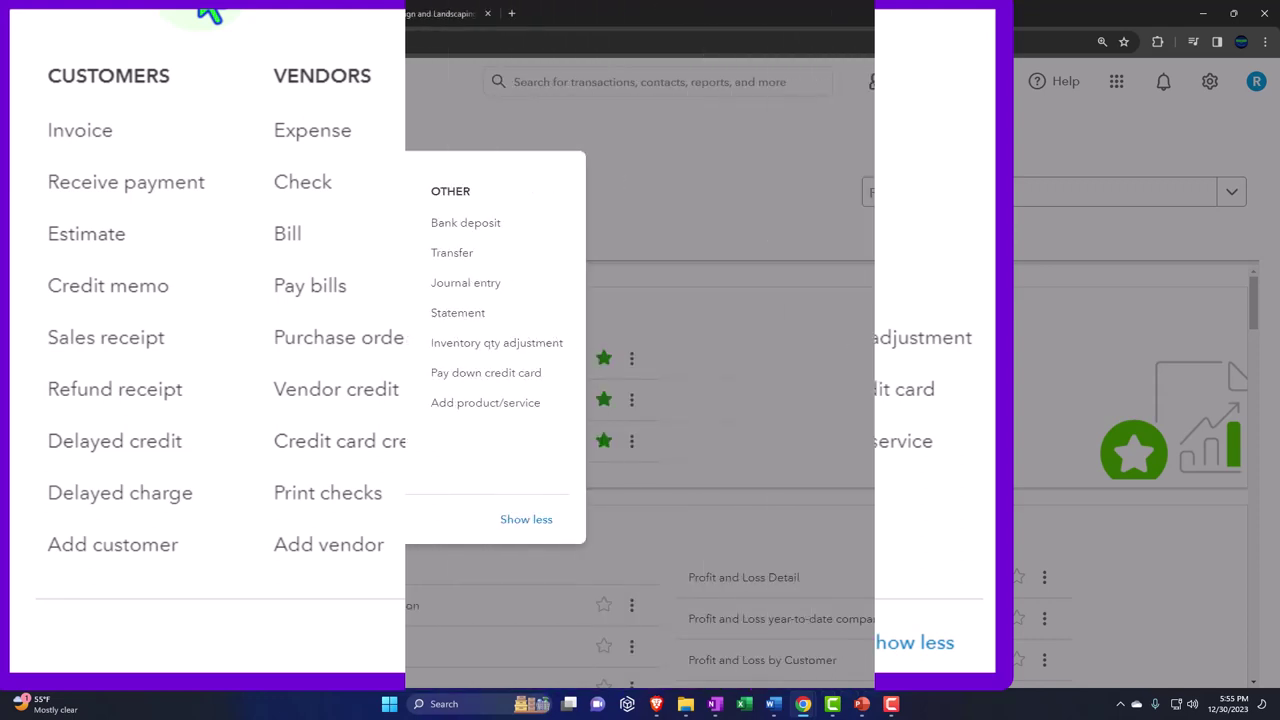
{"action": "left_click", "coordinate": [726, 156]}
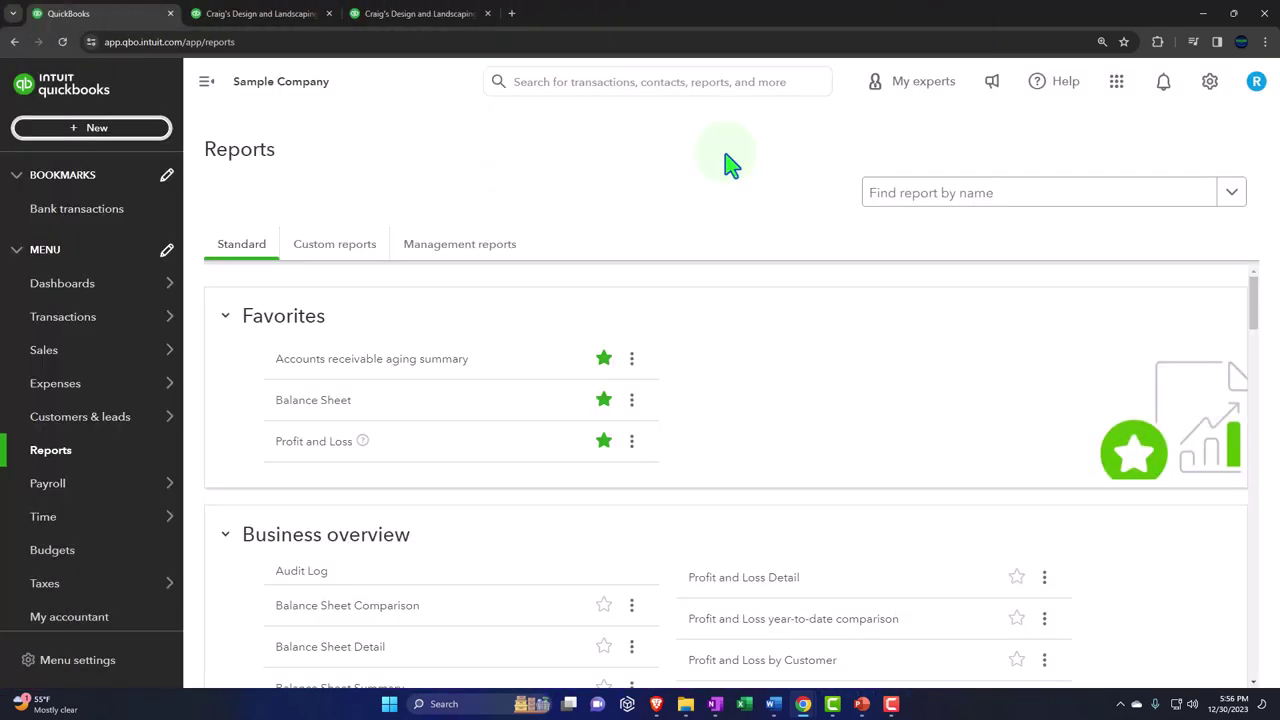
View the overview page of all company lists, and return to the company dashboard.
{"action": "left_click", "coordinate": [1209, 84]}
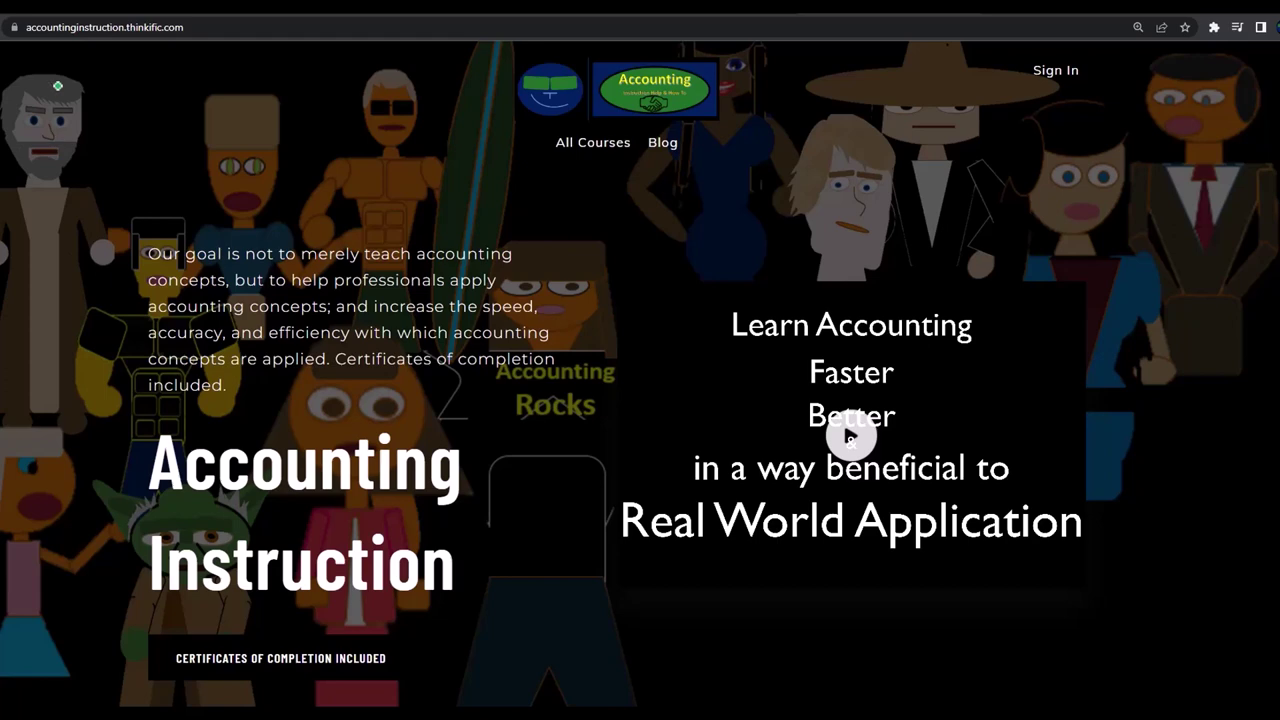
{"action": "left_click", "coordinate": [794, 200]}
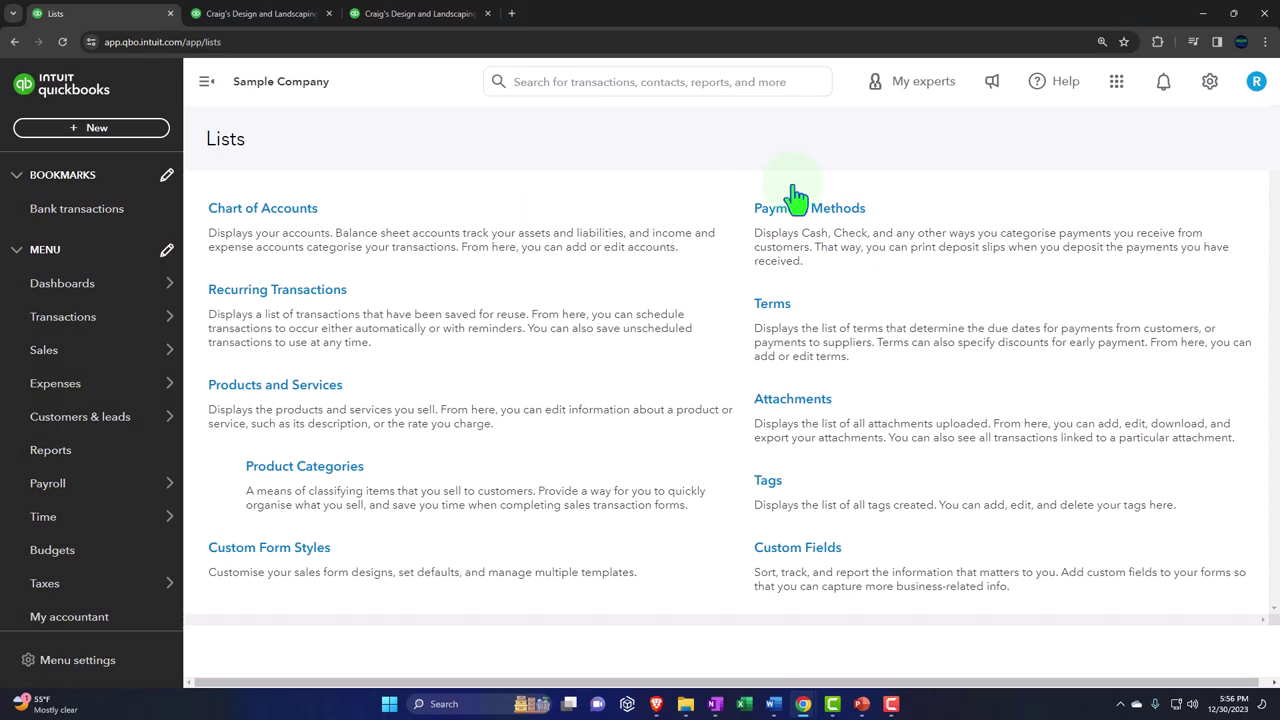
{"action": "left_click", "coordinate": [86, 286]}
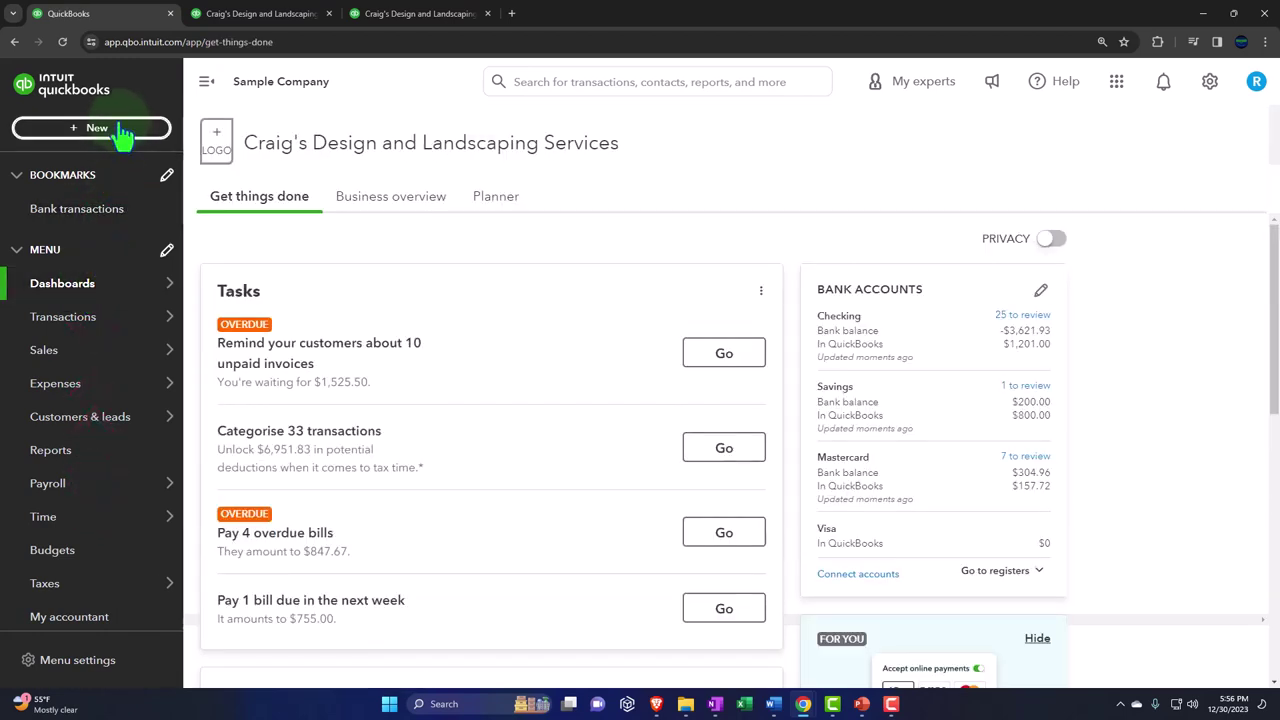
Examine the transaction report behind the Balance Sheet's Checking balance, and return to the Balance Sheet without submitting feedback.
{"action": "left_click", "coordinate": [110, 128]}
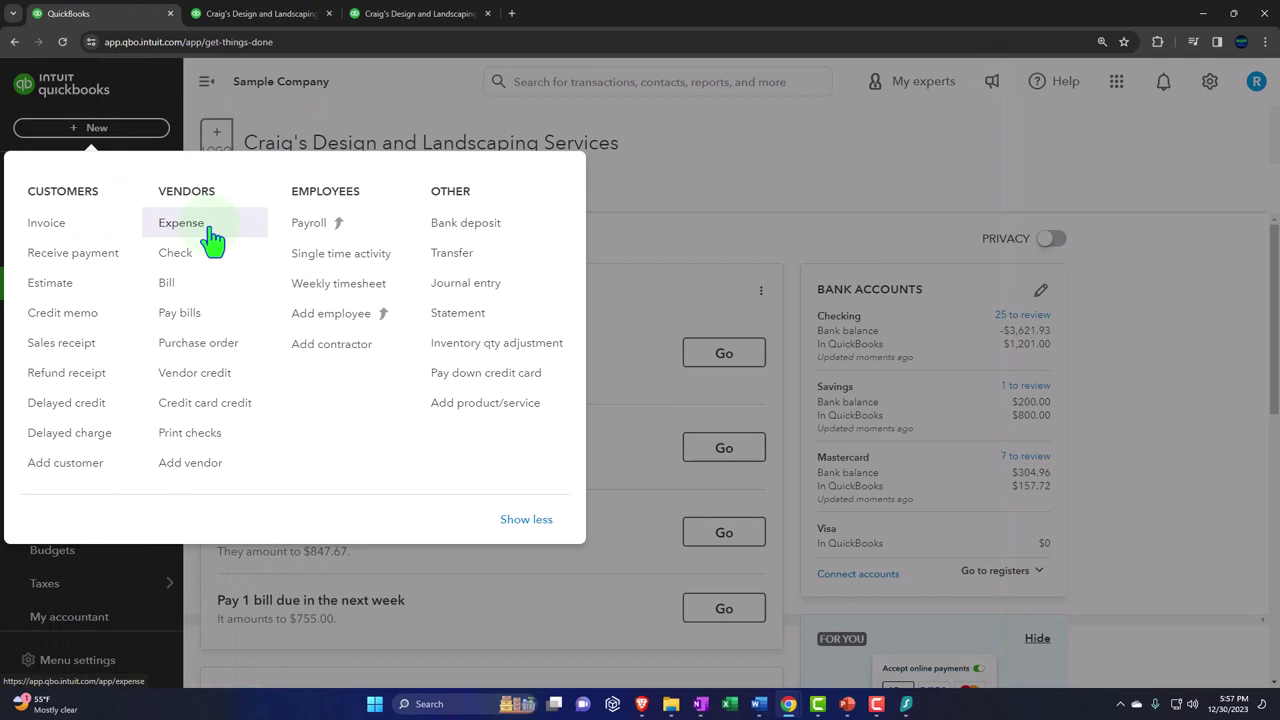
{"action": "left_click", "coordinate": [262, 14]}
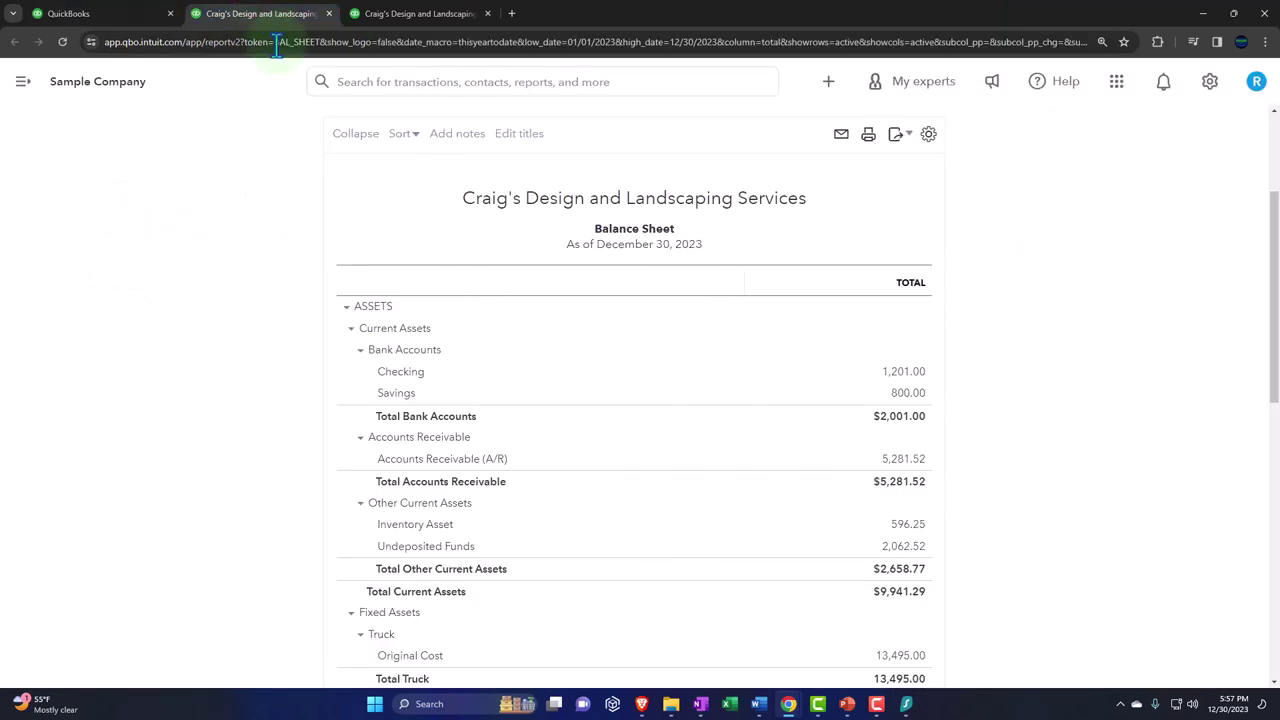
{"action": "left_click", "coordinate": [906, 380]}
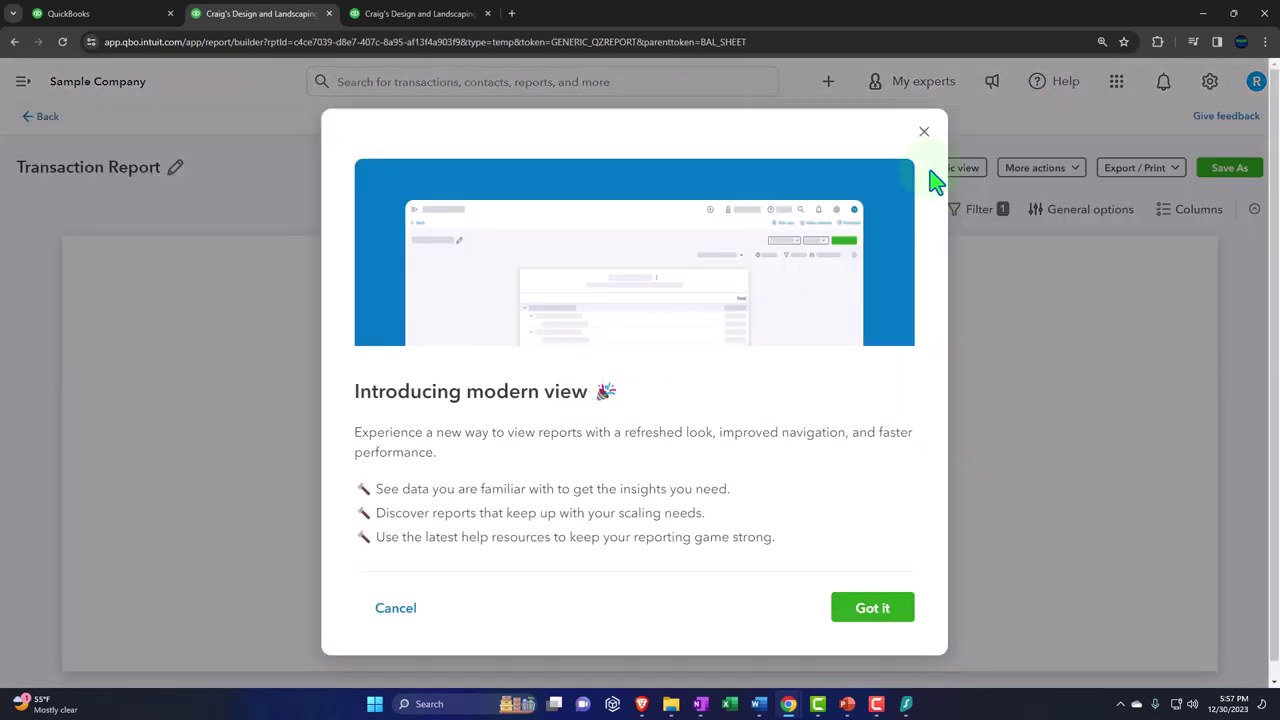
{"action": "left_click", "coordinate": [925, 135]}
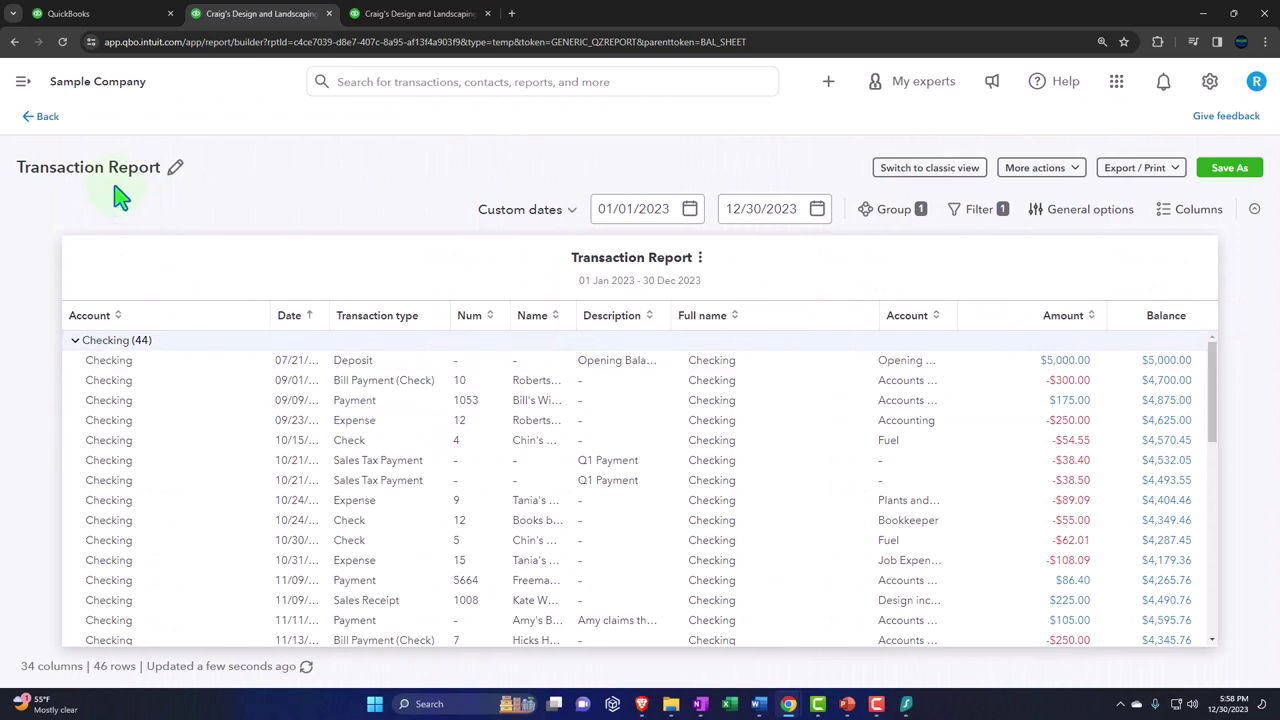
{"action": "left_click", "coordinate": [46, 119]}
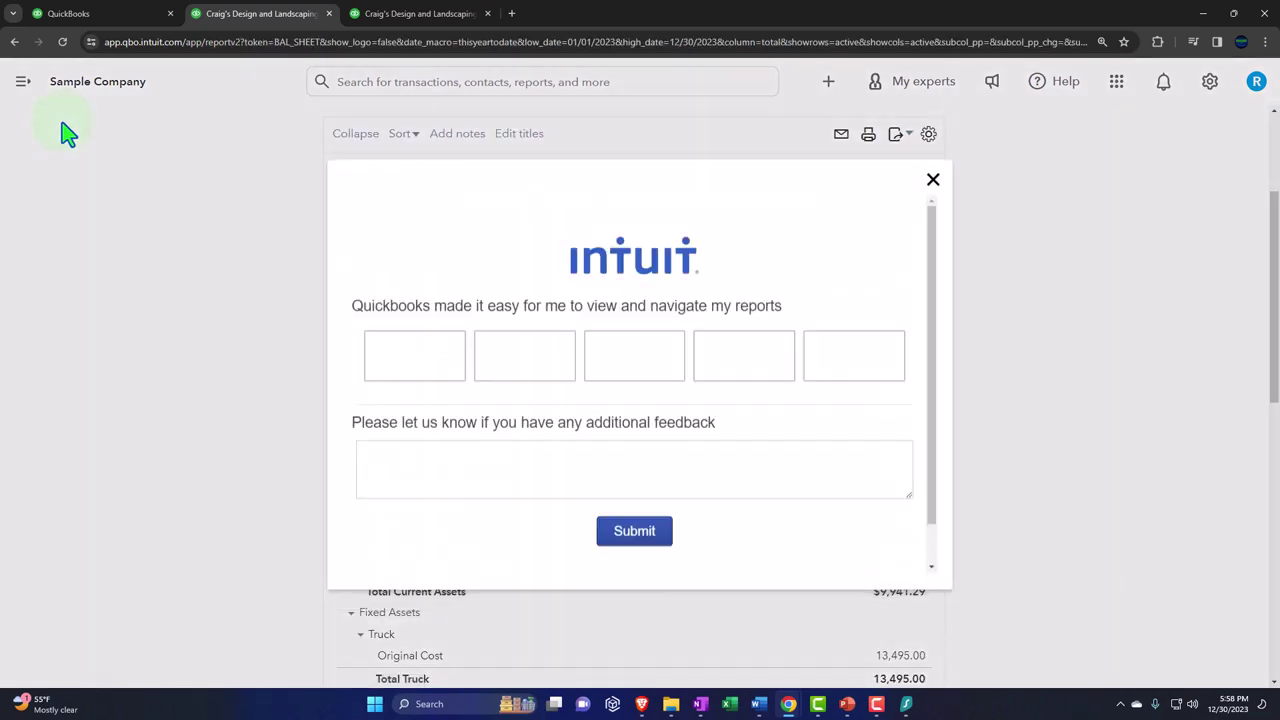
{"action": "left_click", "coordinate": [932, 129]}
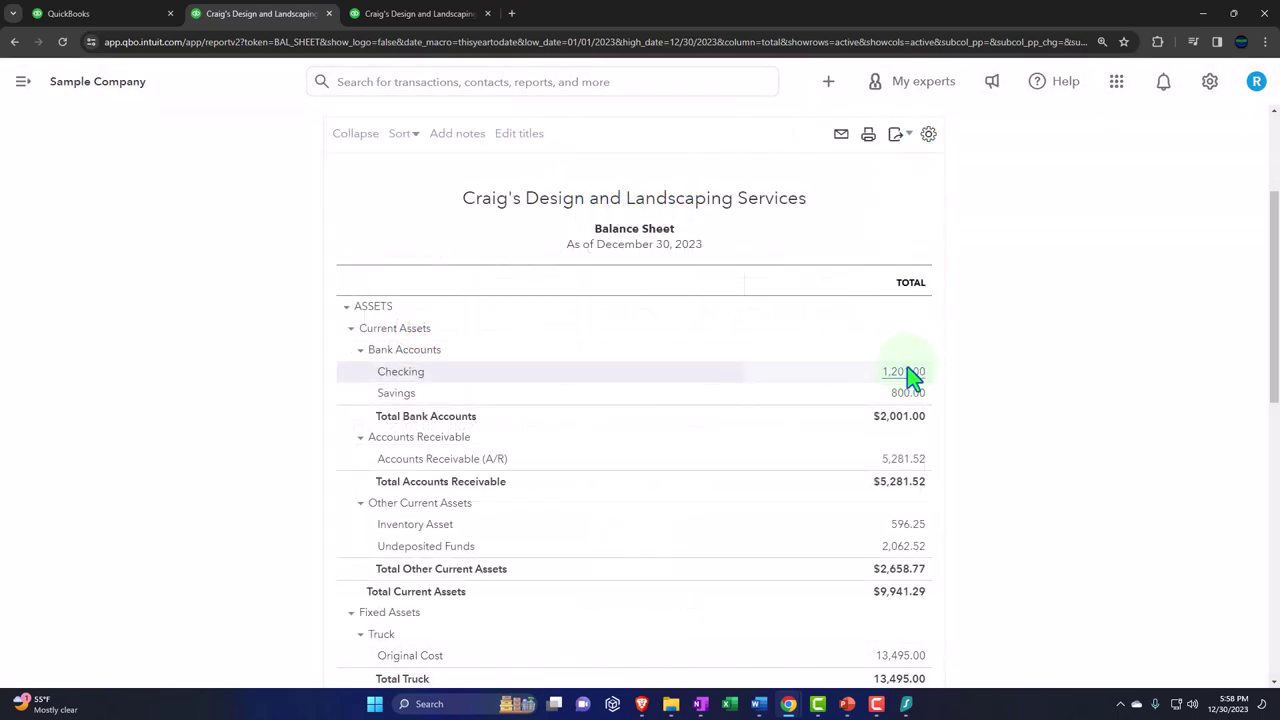
Switch back to the dashboard and look over the forms for creating new transactions, then close the list.
{"action": "left_click", "coordinate": [124, 26]}
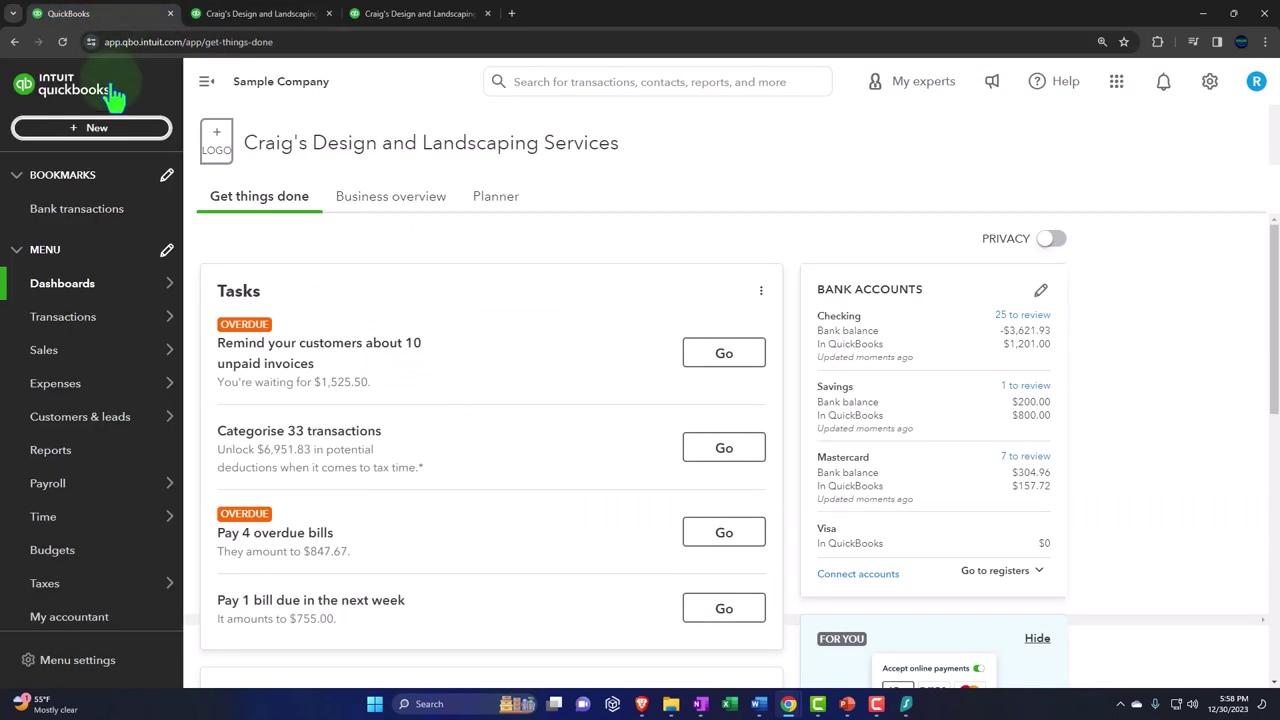
{"action": "left_click", "coordinate": [104, 128]}
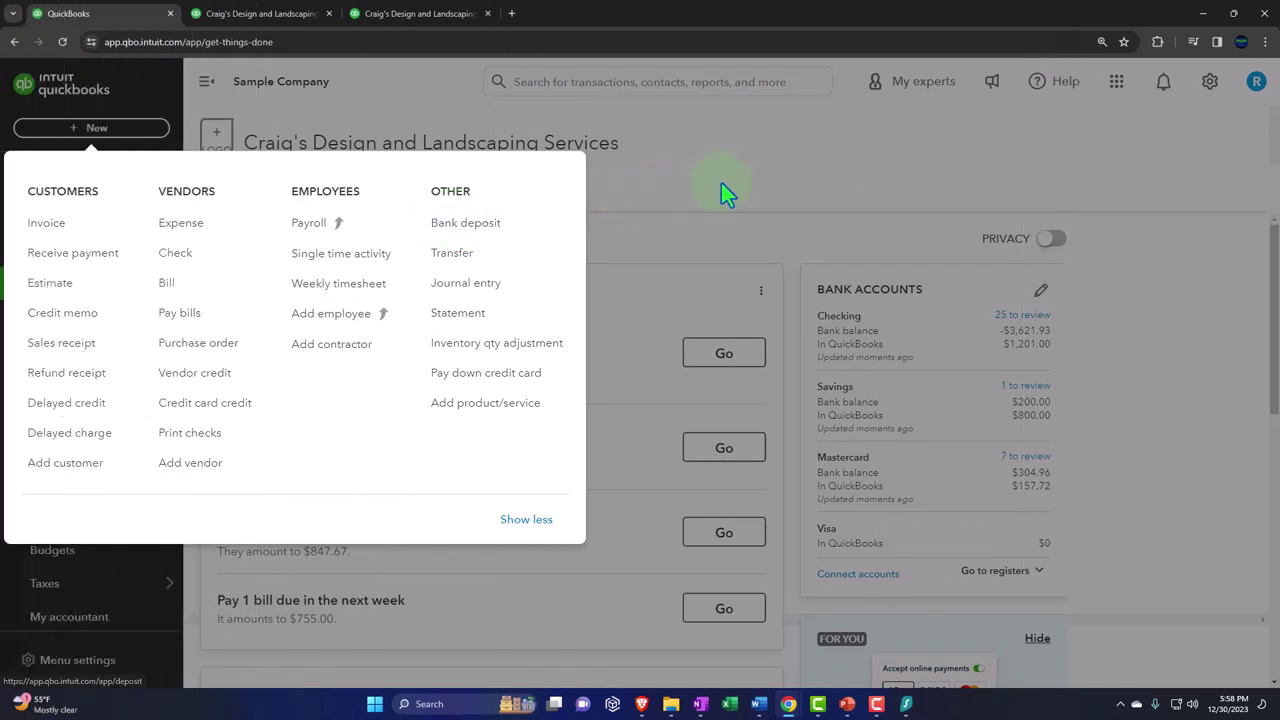
{"action": "left_click", "coordinate": [722, 184]}
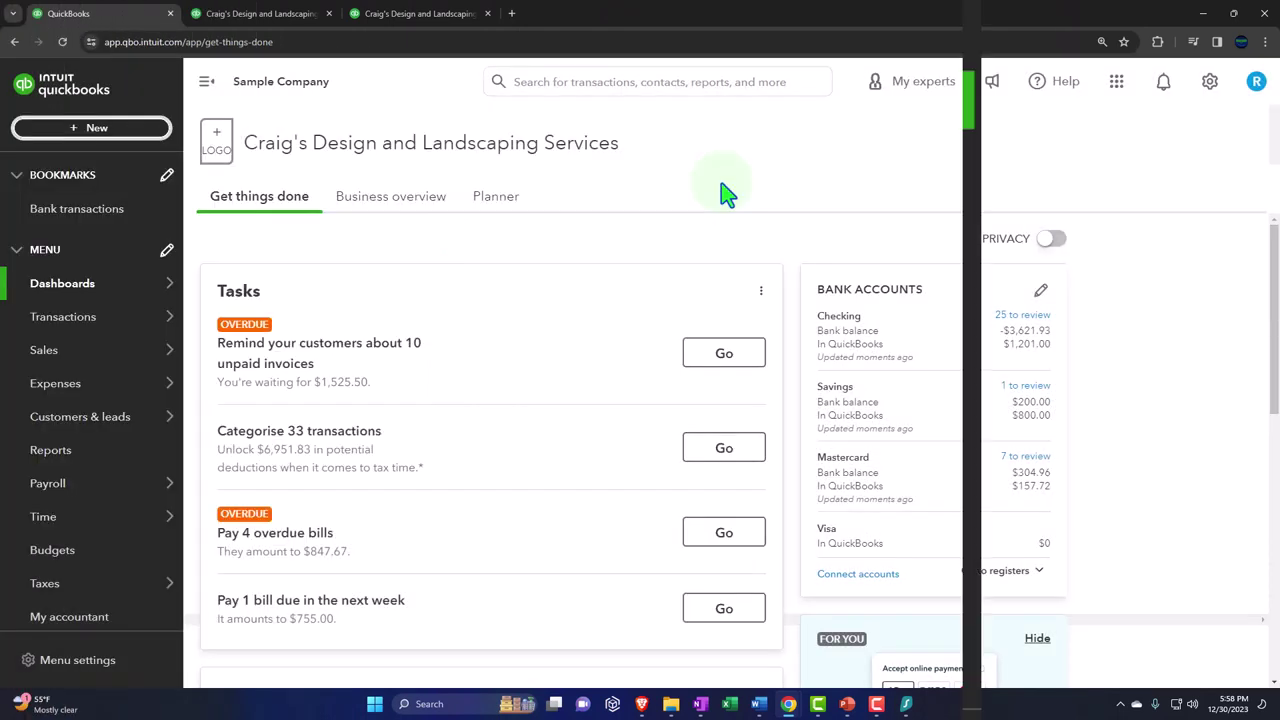
Open the bank transactions page and dismiss the bank connection introduction.
{"action": "mouse_move", "coordinate": [153, 321]}
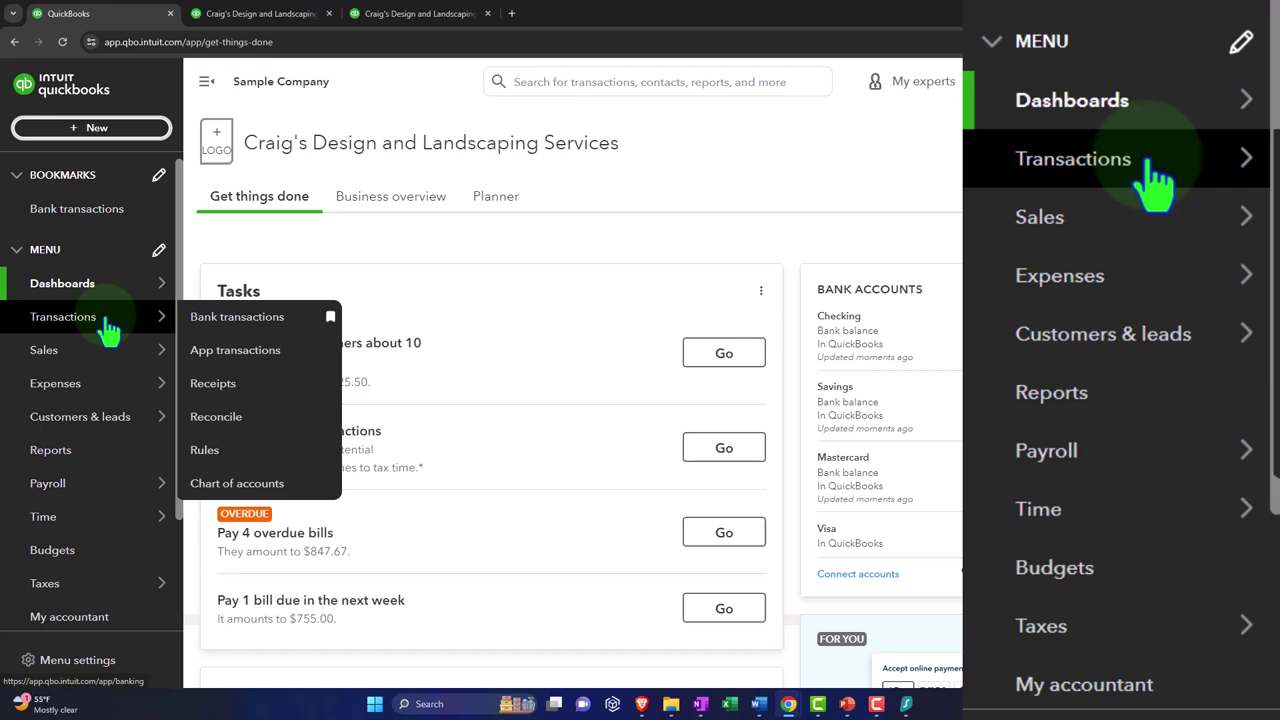
{"action": "left_click", "coordinate": [108, 328]}
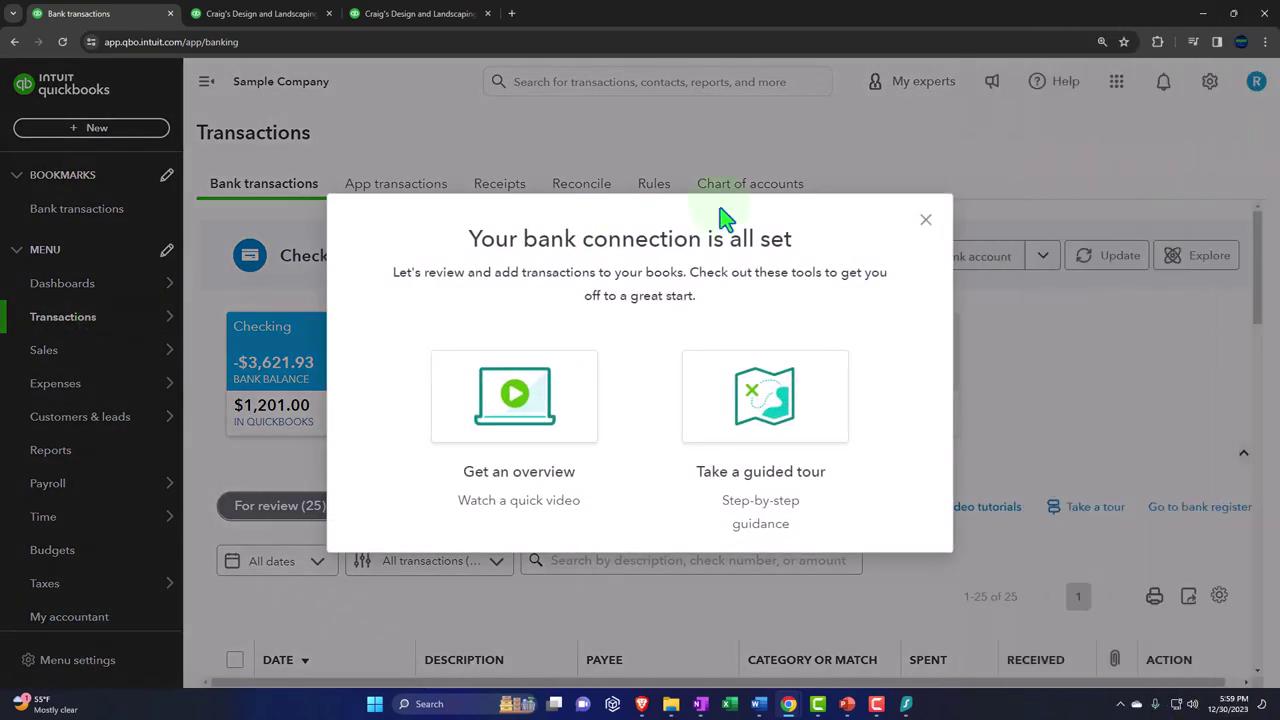
{"action": "left_click", "coordinate": [925, 221]}
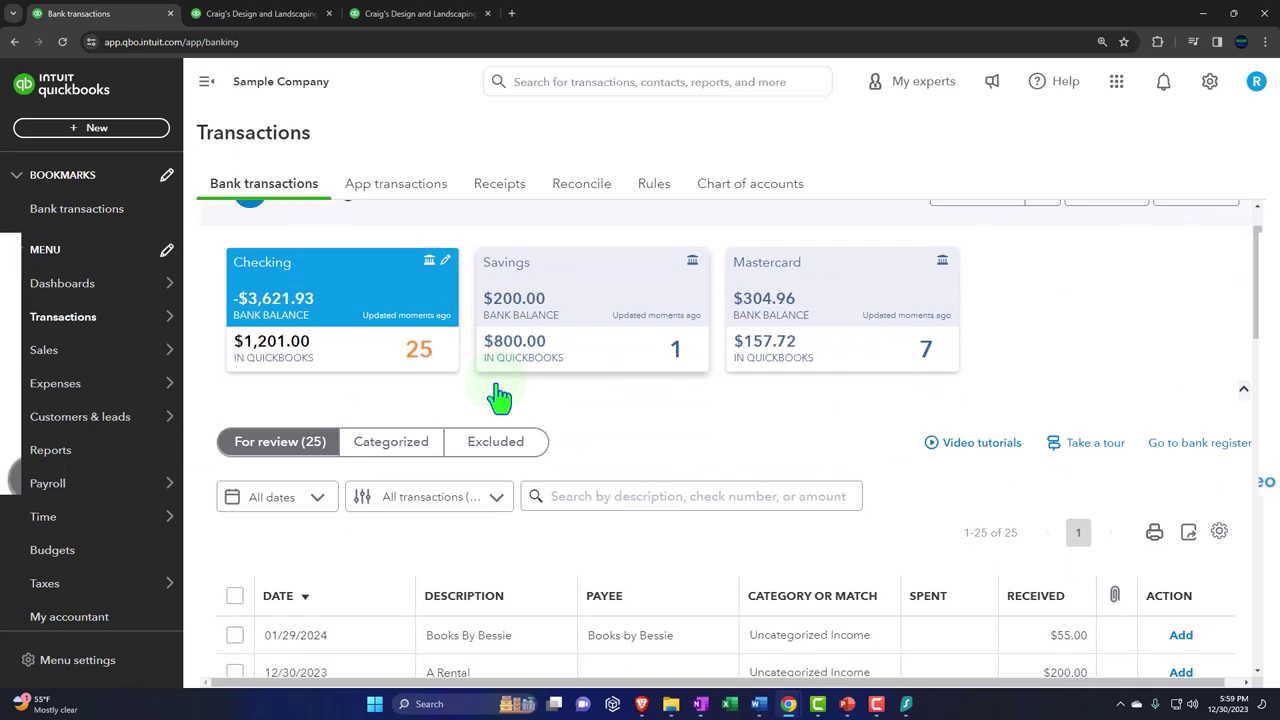
Examine the bank account cards and the Checking transactions awaiting review, including their suggested categories and matches.
{"action": "scroll", "coordinate": [500, 395], "scroll_direction": "down", "scroll_amount": 3}
{"action": "left_click", "coordinate": [575, 507]}
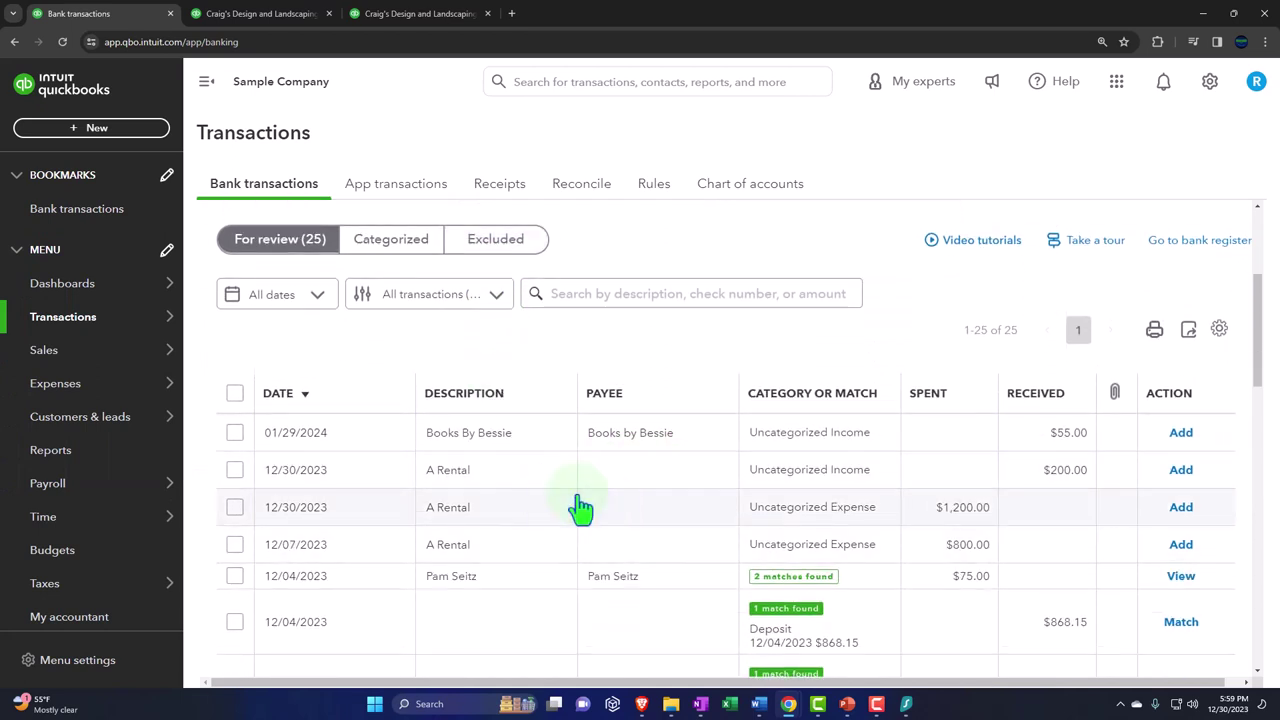
{"action": "scroll", "coordinate": [575, 505], "scroll_direction": "up", "scroll_amount": 3}
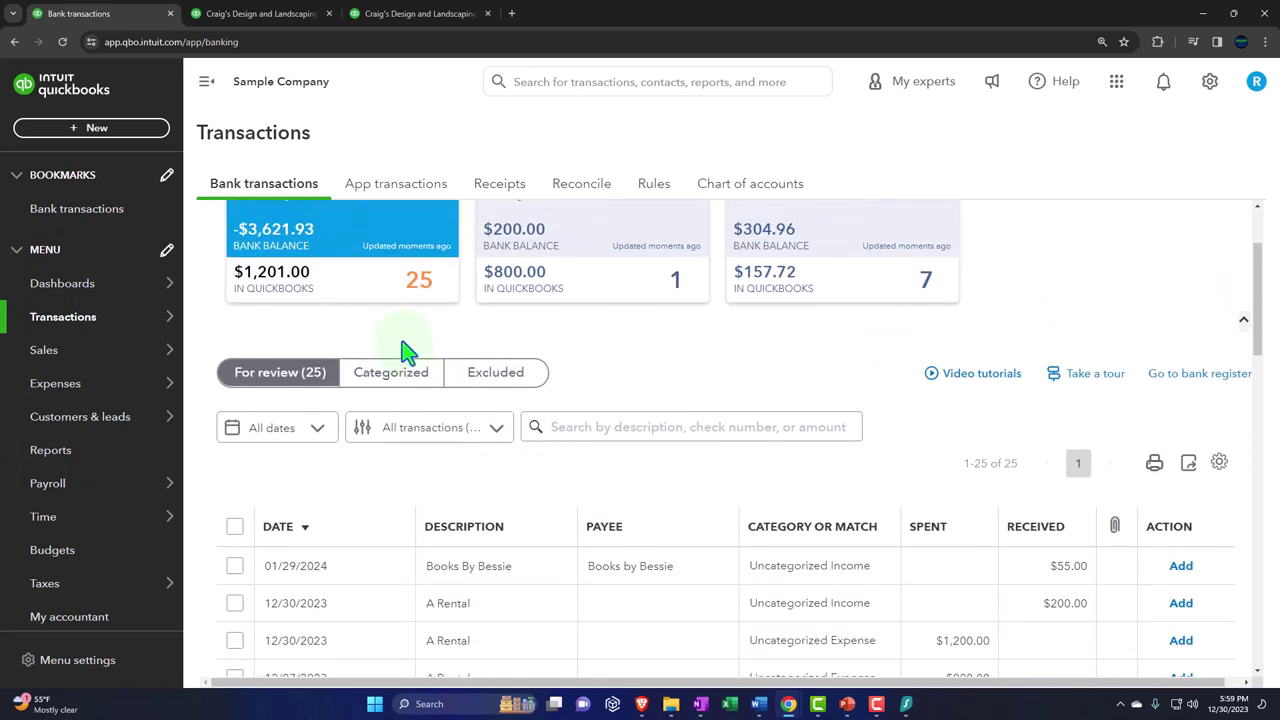
{"action": "left_click", "coordinate": [525, 315]}
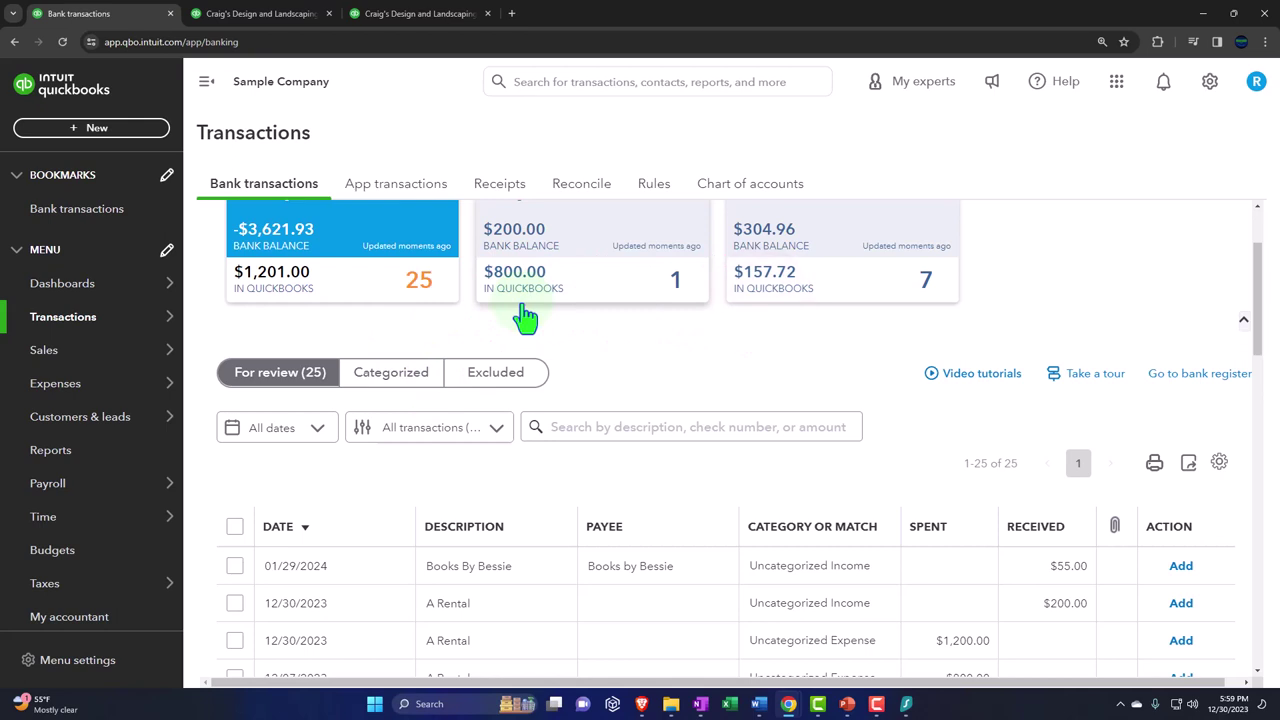
{"action": "scroll", "coordinate": [523, 314], "scroll_direction": "down", "scroll_amount": 3}
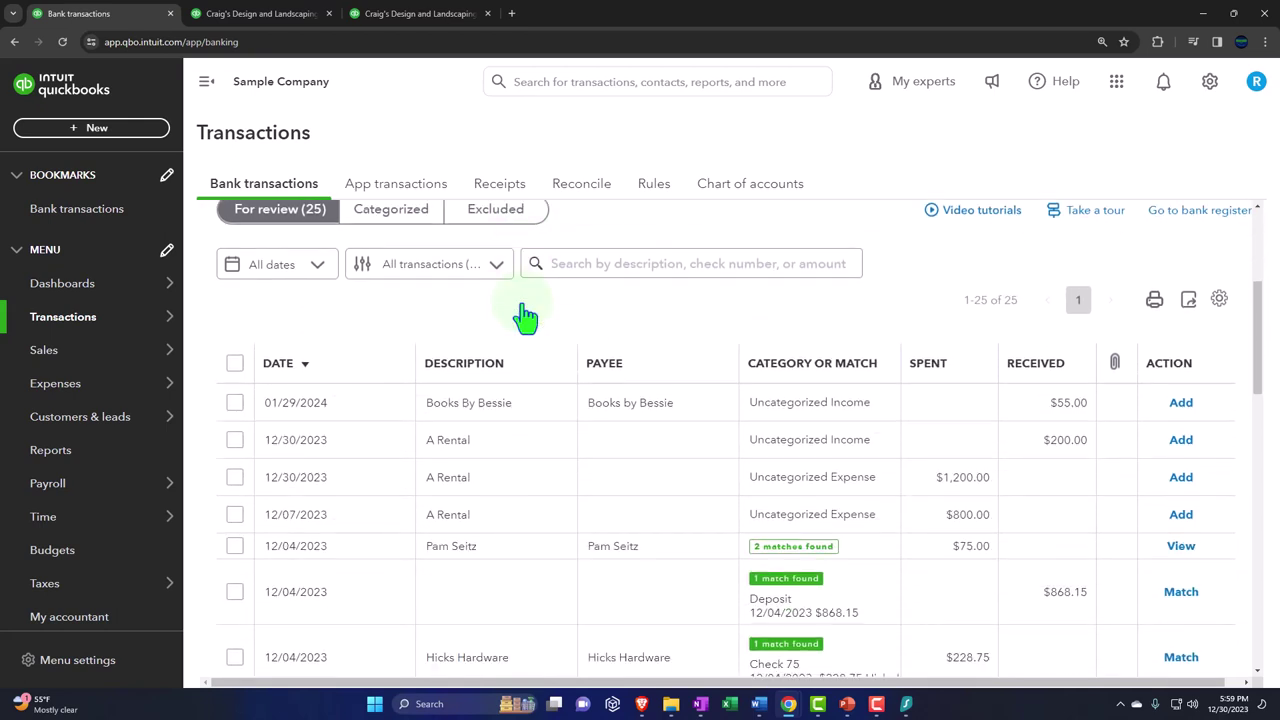
{"action": "left_click", "coordinate": [540, 376]}
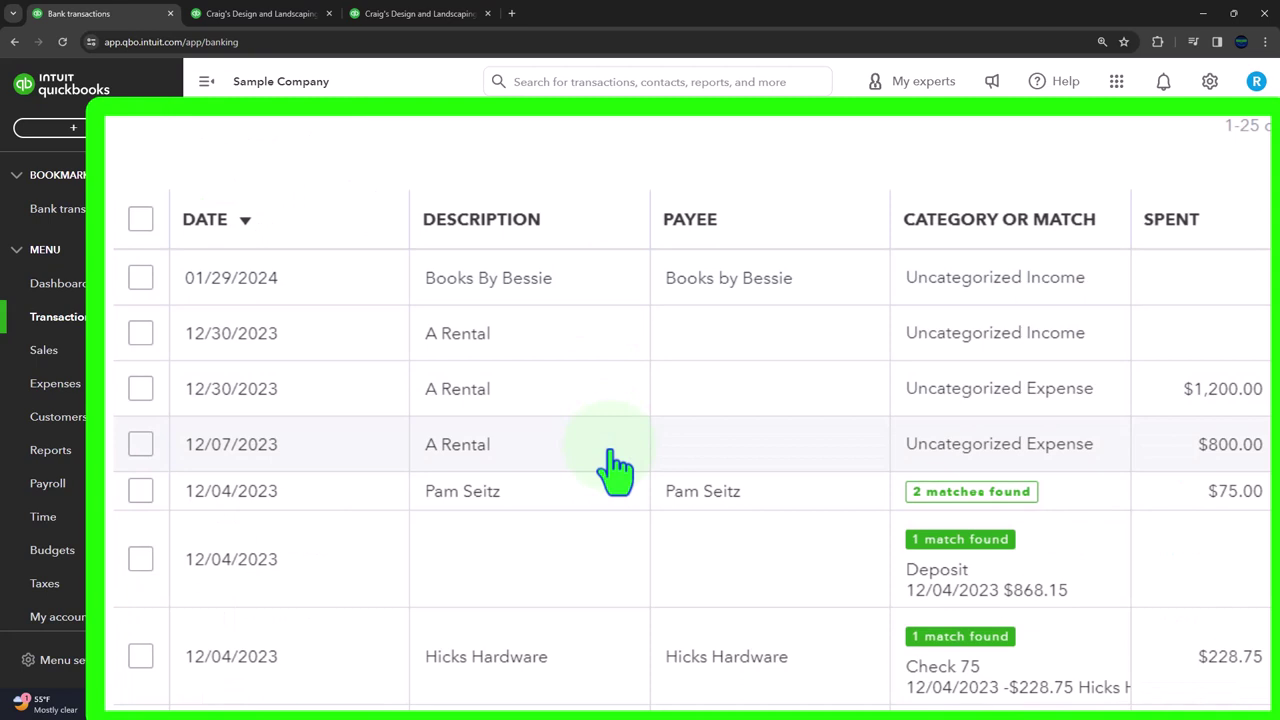
{"action": "scroll", "coordinate": [614, 468], "scroll_direction": "down", "scroll_amount": 4}
{"action": "scroll", "coordinate": [650, 465], "scroll_direction": "down", "scroll_amount": 1}
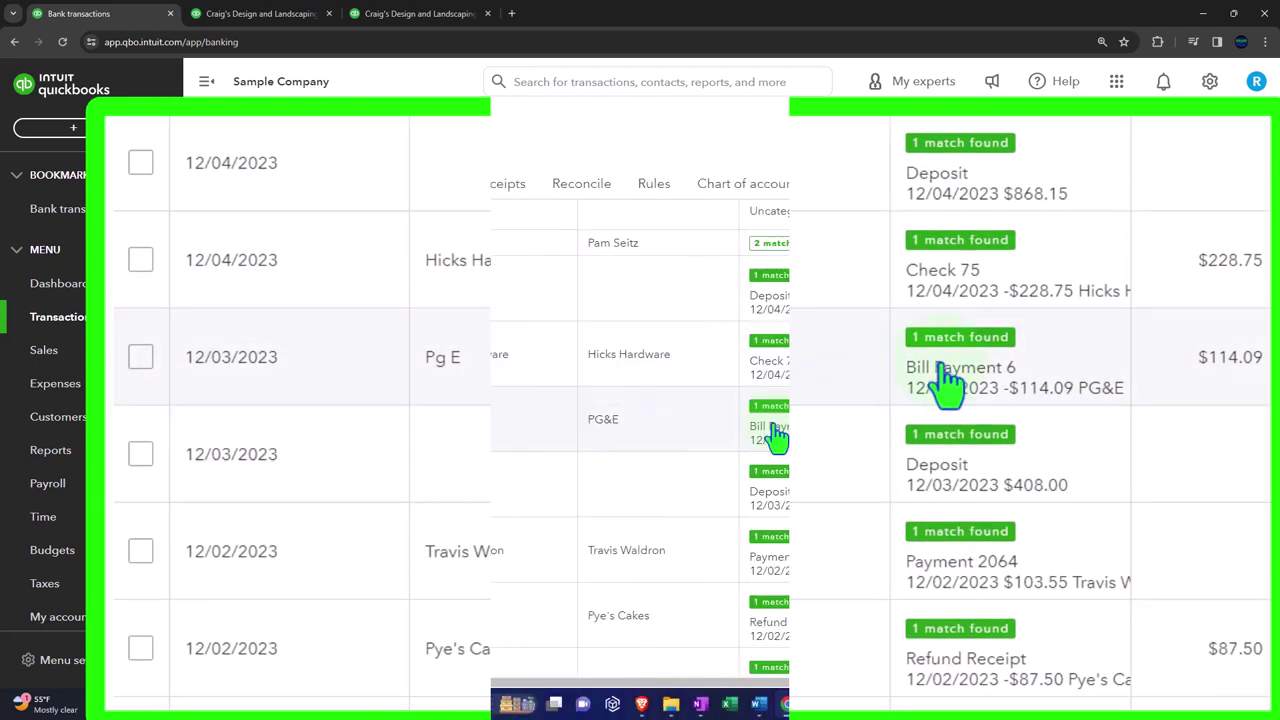
{"action": "scroll", "coordinate": [770, 437], "scroll_direction": "up", "scroll_amount": 10}
{"action": "scroll", "coordinate": [427, 320], "scroll_direction": "up", "scroll_amount": 1}
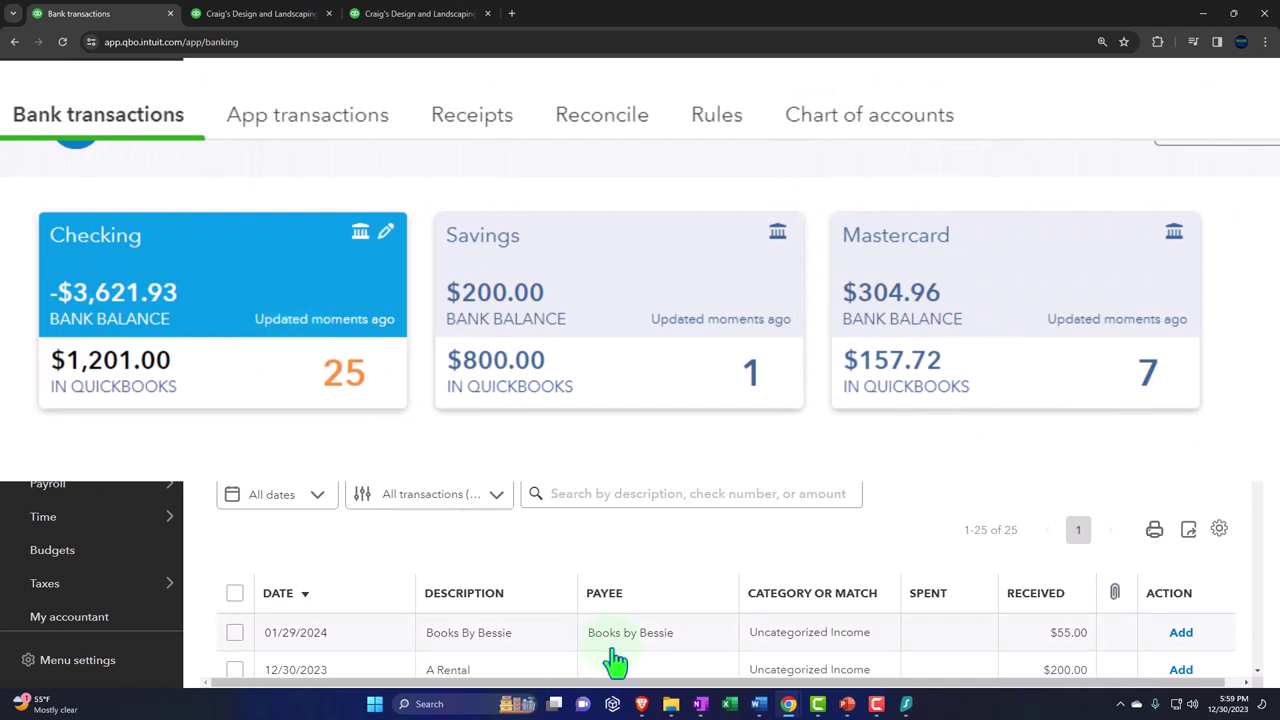
{"action": "left_click", "coordinate": [652, 405]}
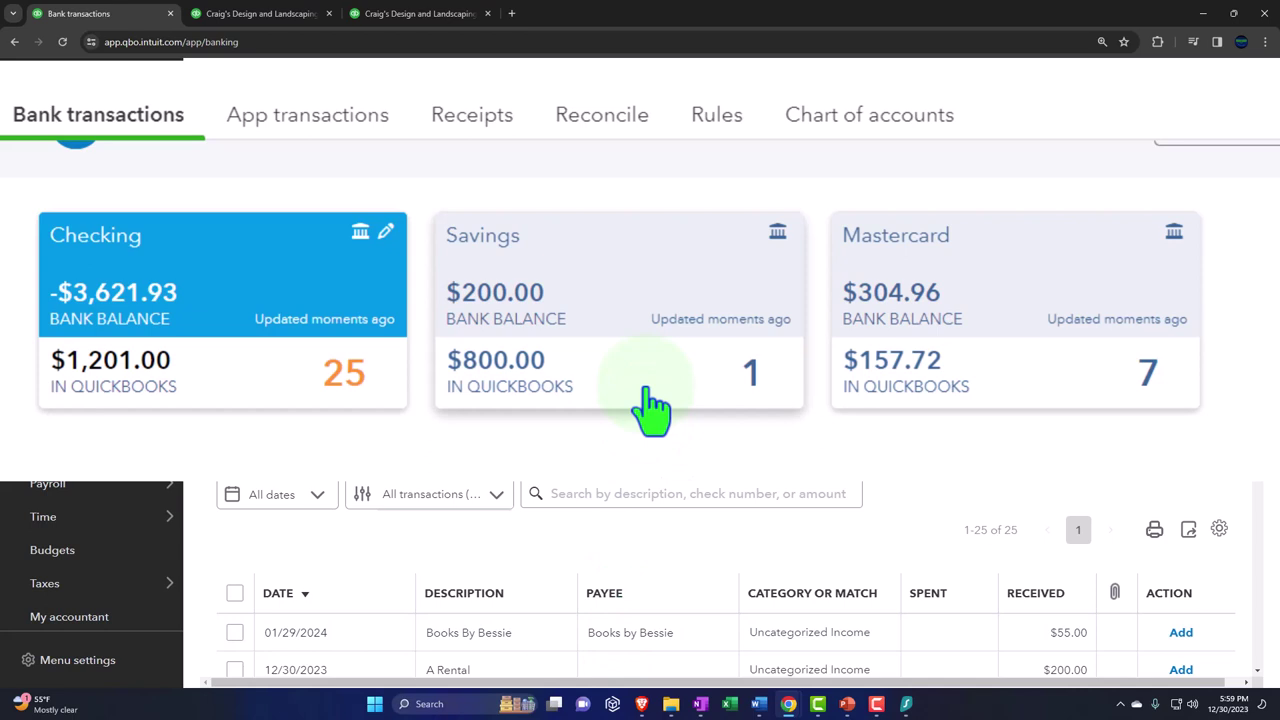
{"action": "scroll", "coordinate": [610, 366], "scroll_direction": "down", "scroll_amount": 2}
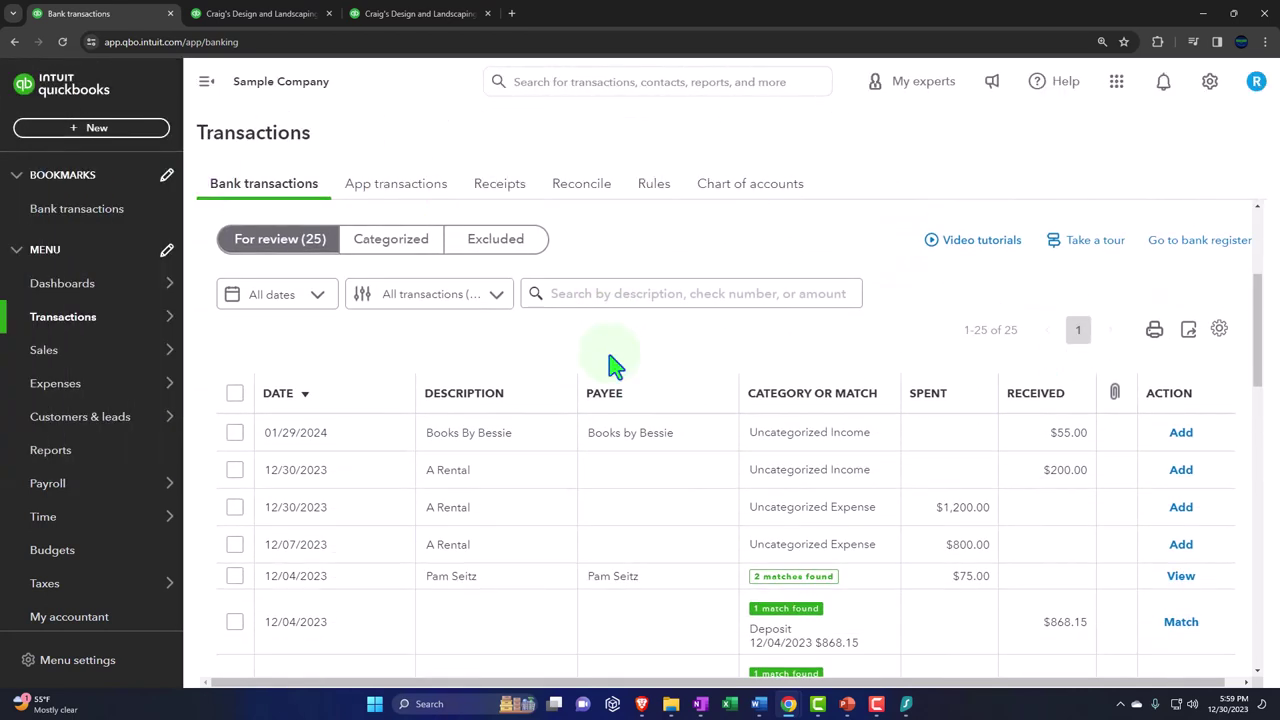
{"action": "scroll", "coordinate": [610, 366], "scroll_direction": "down", "scroll_amount": 1}
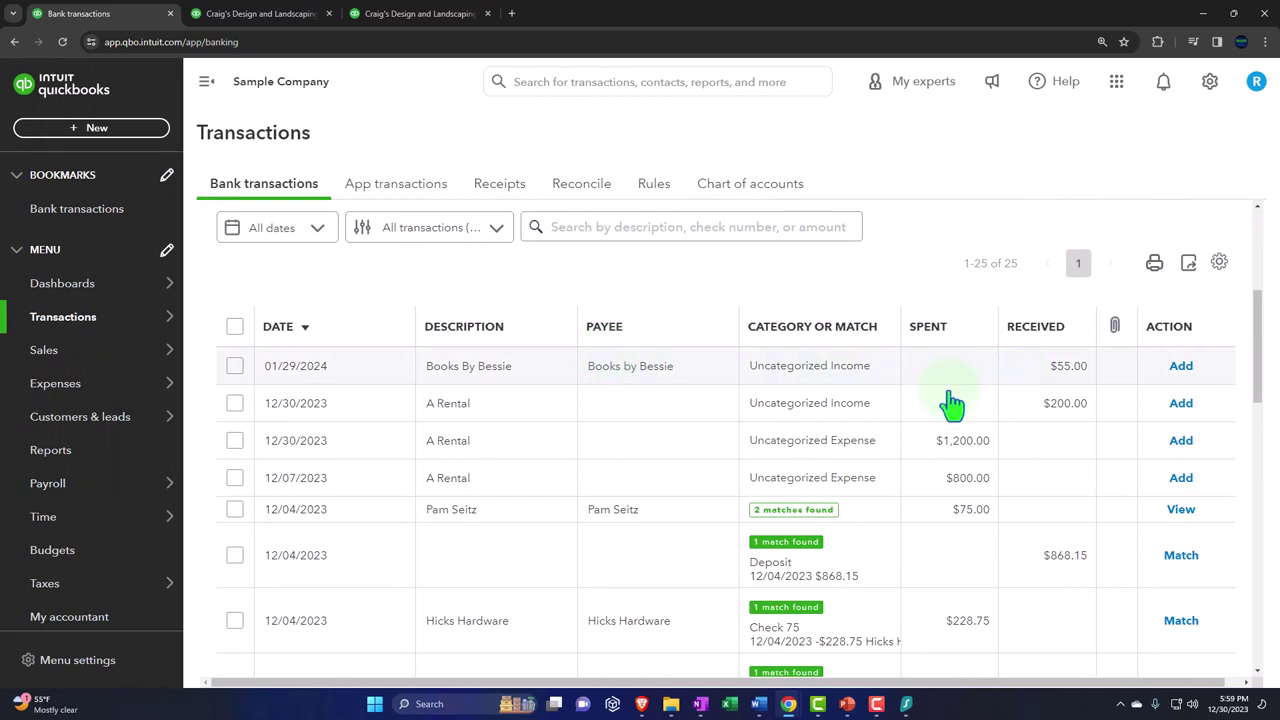
Expand the 12/30/2023 A Rental deposit of $200.00 and view its categorization details.
{"action": "left_click", "coordinate": [505, 383]}
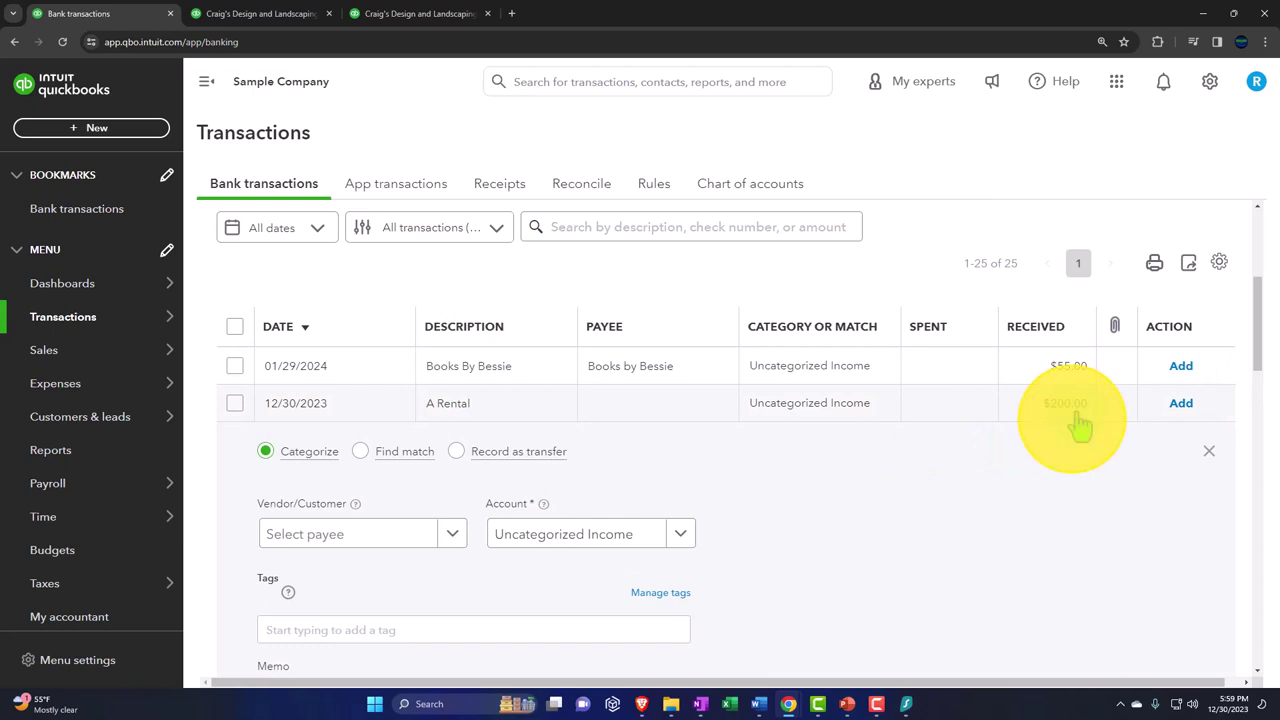
{"action": "scroll", "coordinate": [1080, 425], "scroll_direction": "down", "scroll_amount": 1}
{"action": "scroll", "coordinate": [1080, 425], "scroll_direction": "down", "scroll_amount": 1}
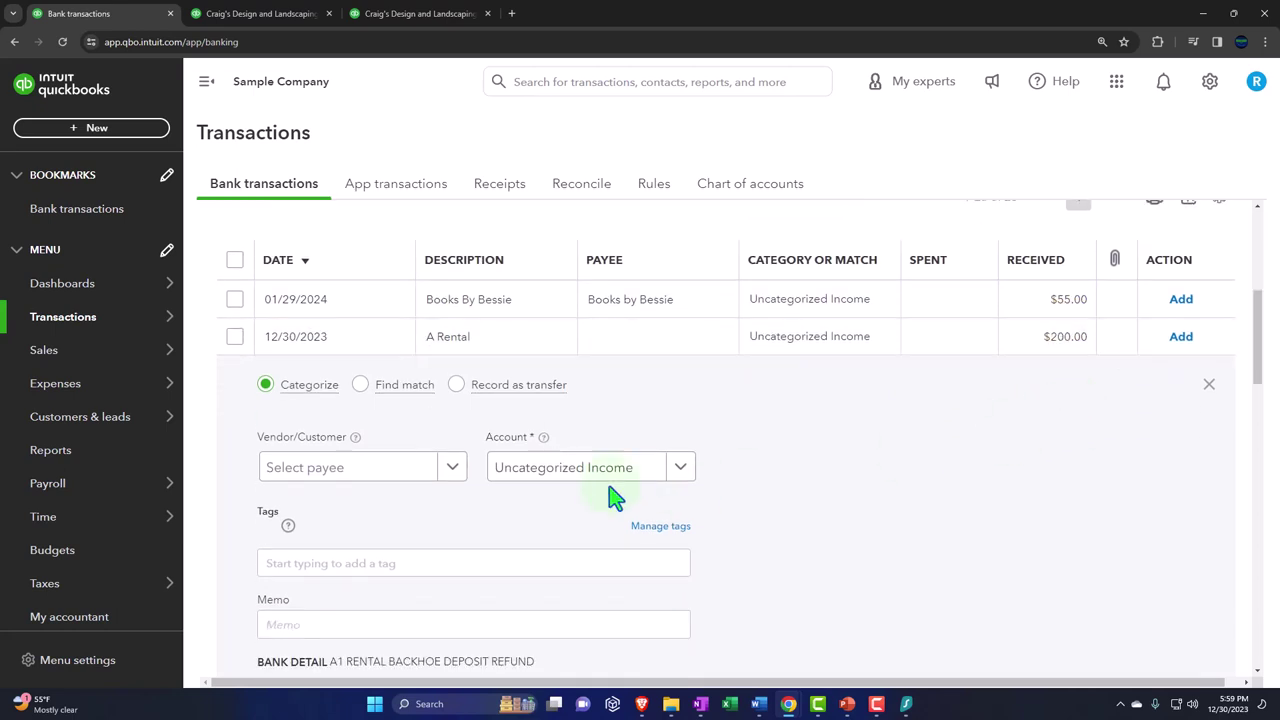
Expand the 12/30/2023 A Rental expense of $1,200.00 and view its options for recording as a transfer and as a credit card payment.
{"action": "left_click", "coordinate": [268, 415]}
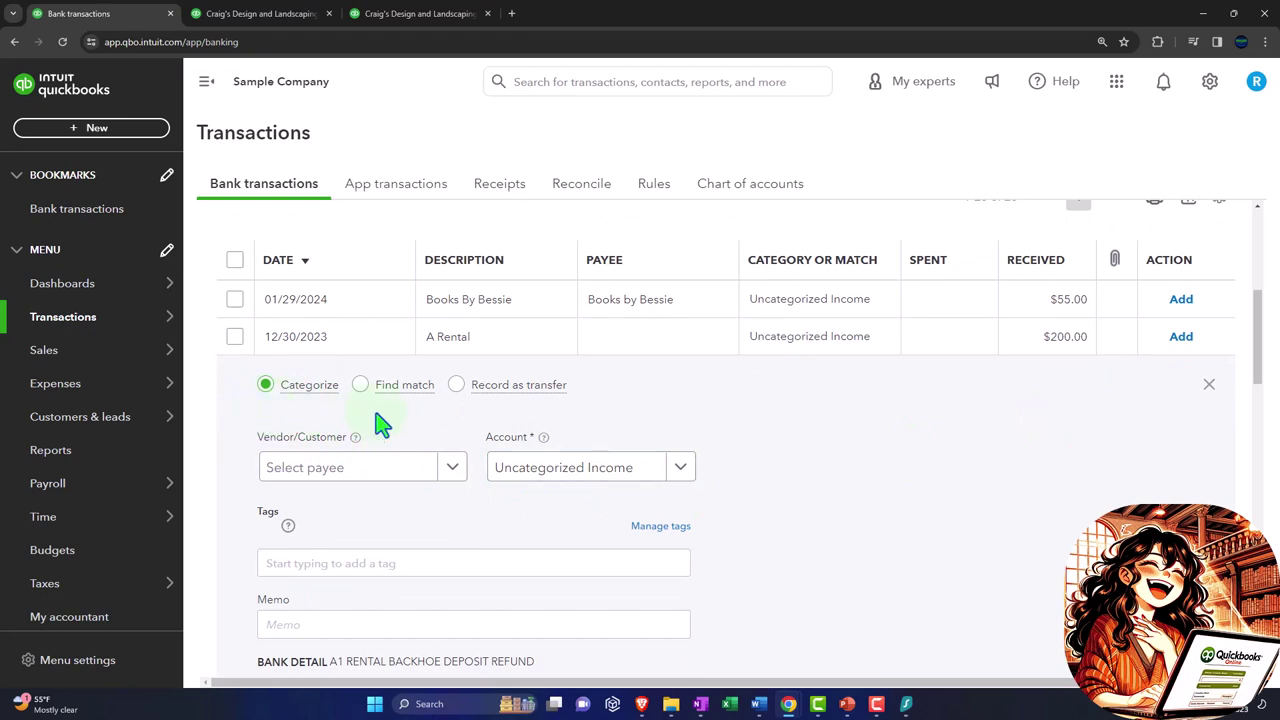
{"action": "scroll", "coordinate": [604, 425], "scroll_direction": "down", "scroll_amount": 3}
{"action": "scroll", "coordinate": [604, 425], "scroll_direction": "down", "scroll_amount": 4}
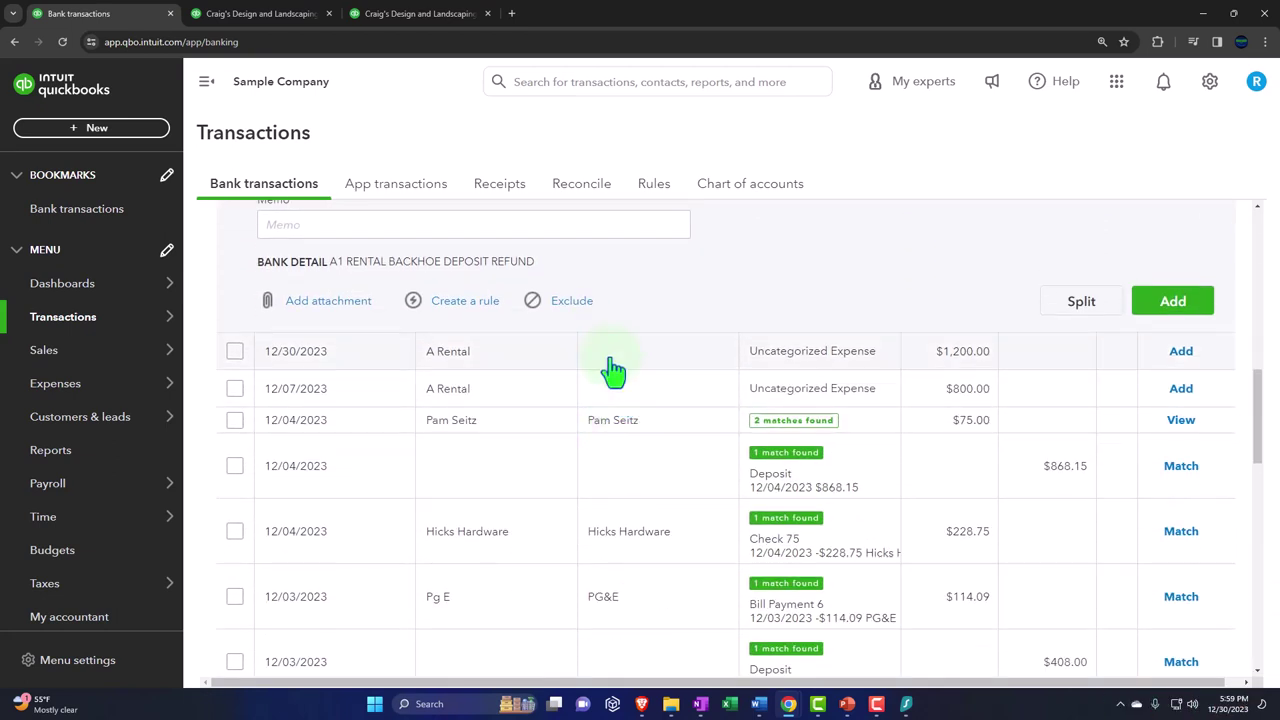
{"action": "left_click", "coordinate": [613, 370]}
{"action": "scroll", "coordinate": [609, 380], "scroll_direction": "down", "scroll_amount": 2}
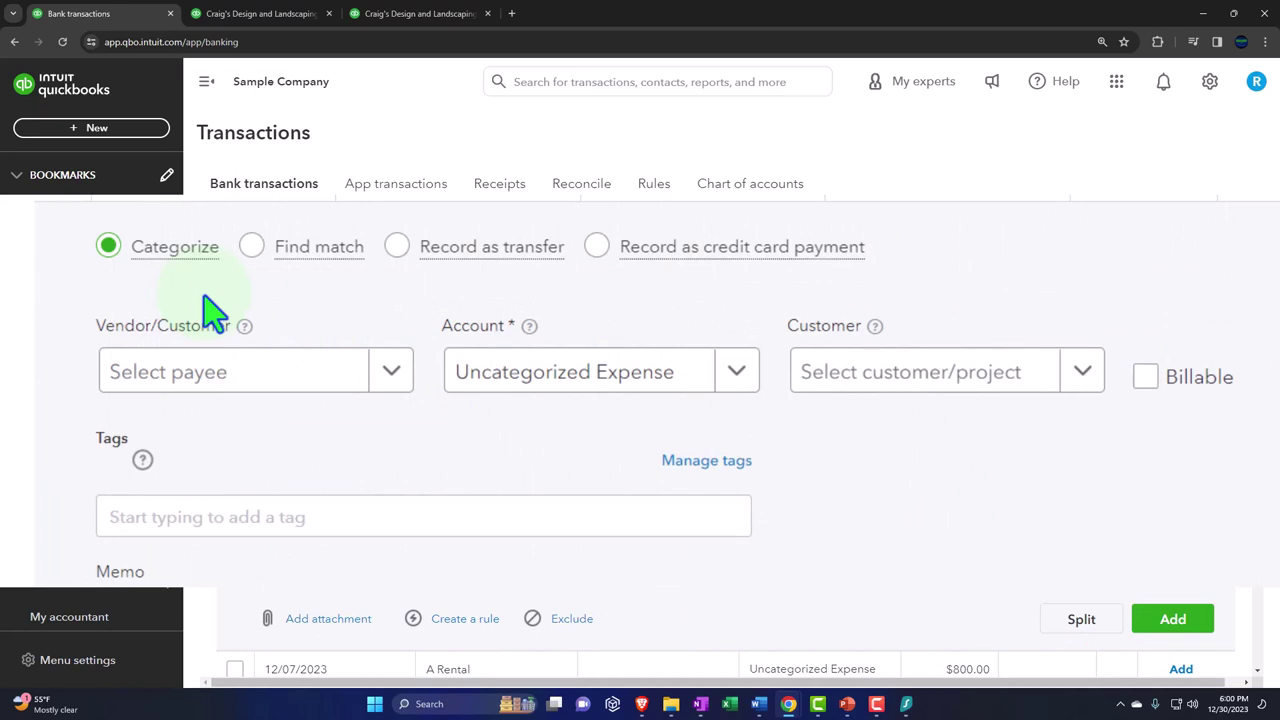
{"action": "left_click", "coordinate": [400, 250]}
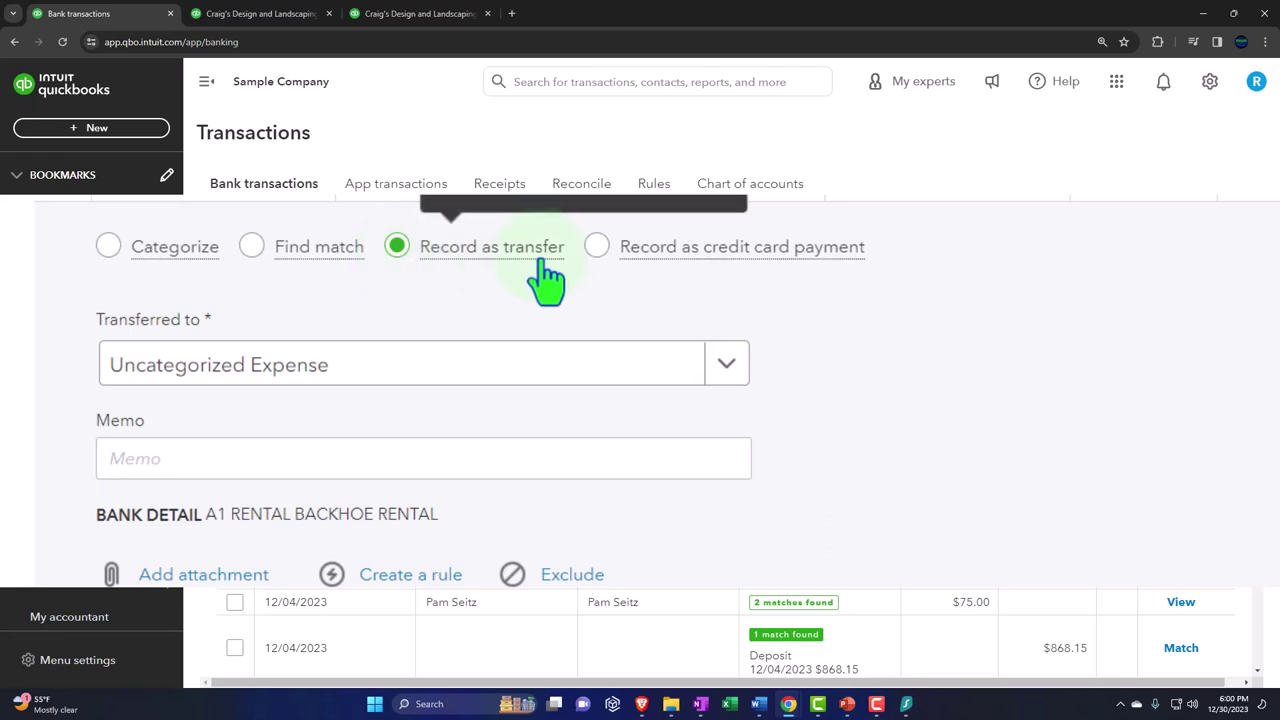
{"action": "left_click", "coordinate": [596, 249]}
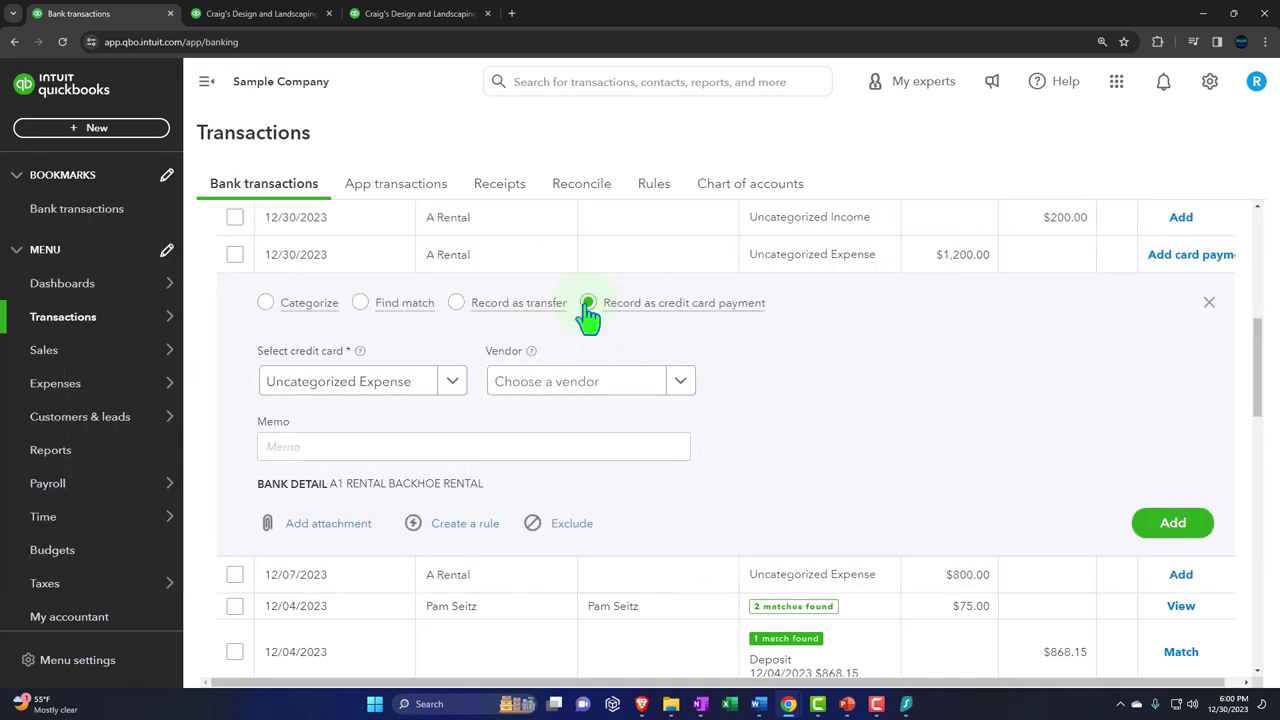
Open a new expense form and add Transfer as a new vendor for its payee.
{"action": "scroll", "coordinate": [588, 316], "scroll_direction": "up", "scroll_amount": 4}
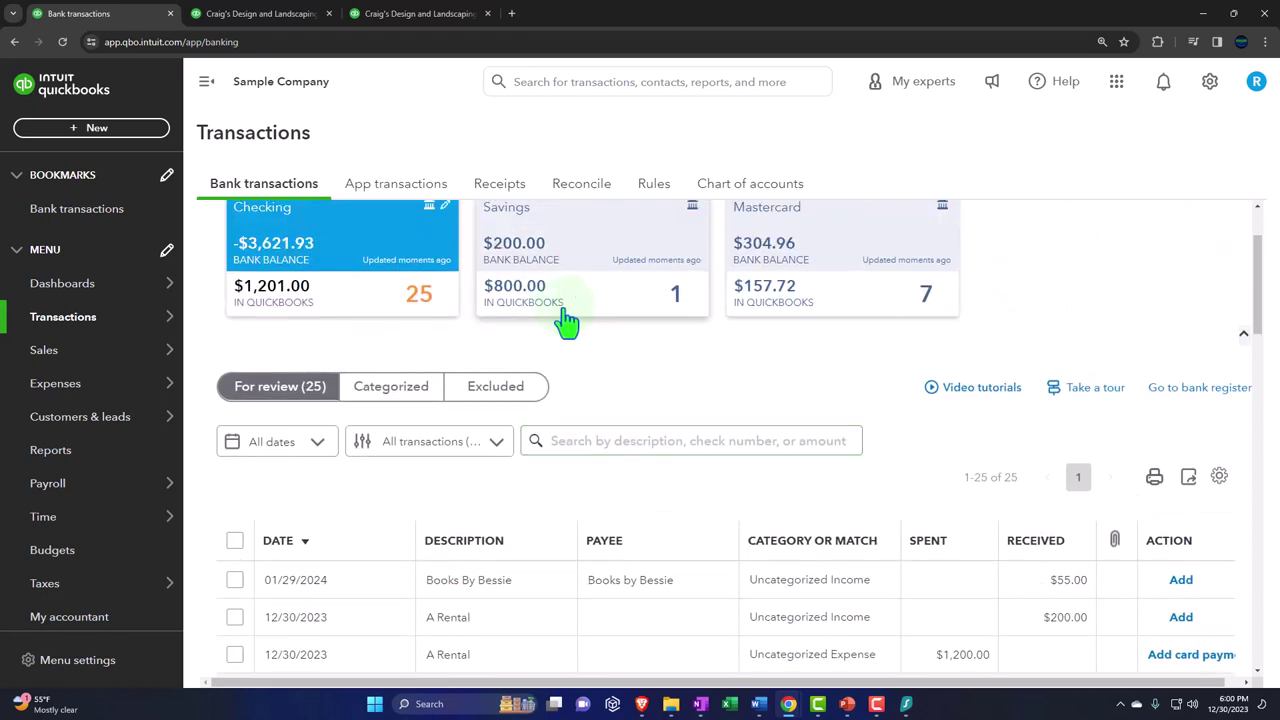
{"action": "left_click", "coordinate": [92, 130]}
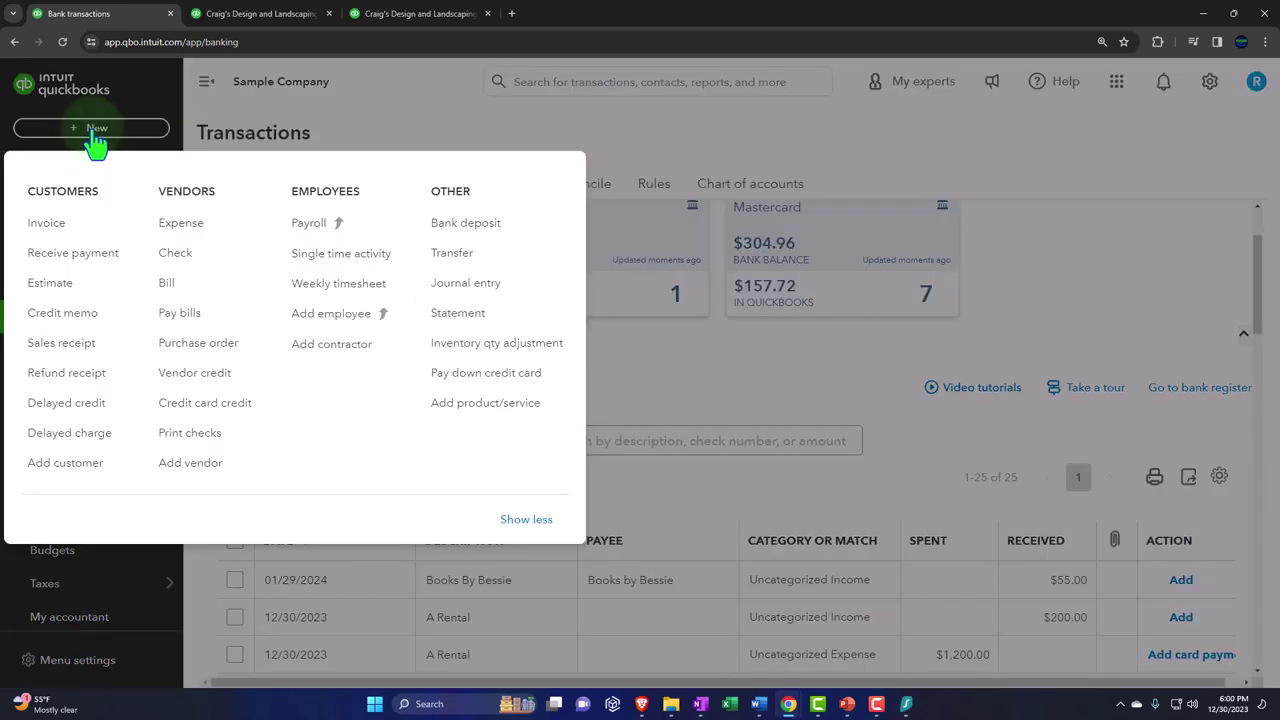
{"action": "left_click", "coordinate": [168, 228]}
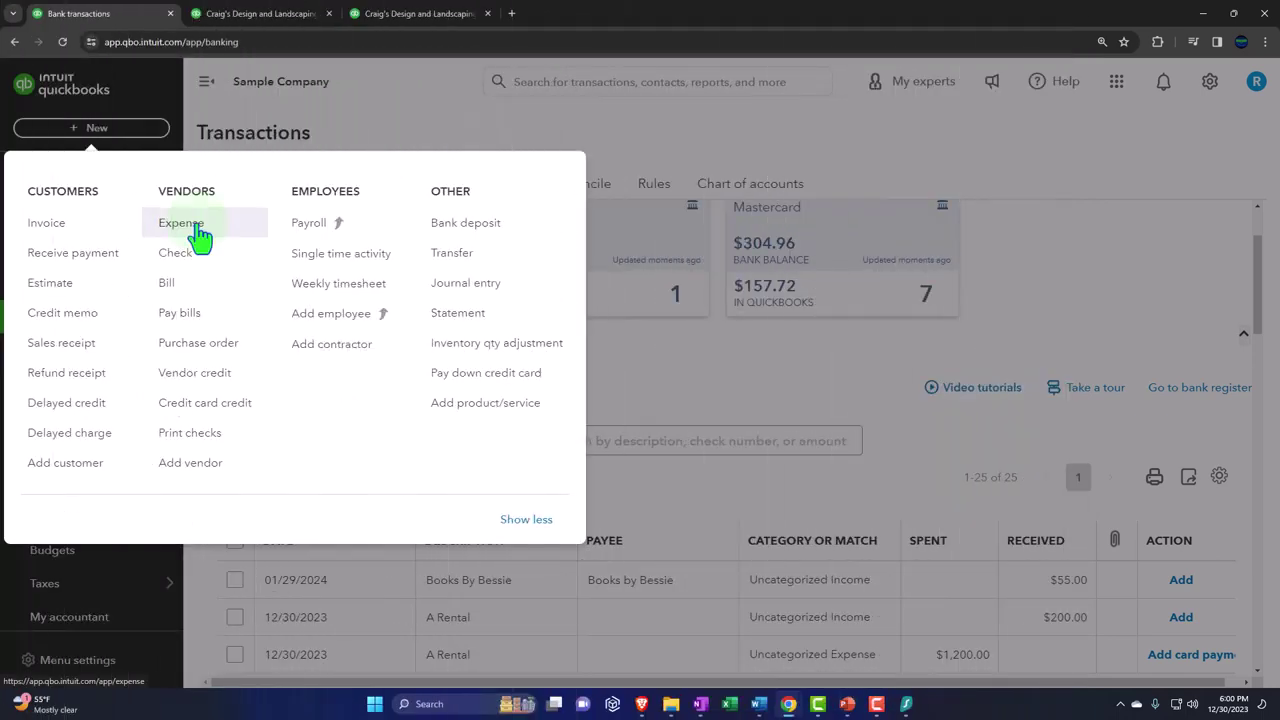
{"action": "left_click", "coordinate": [181, 223]}
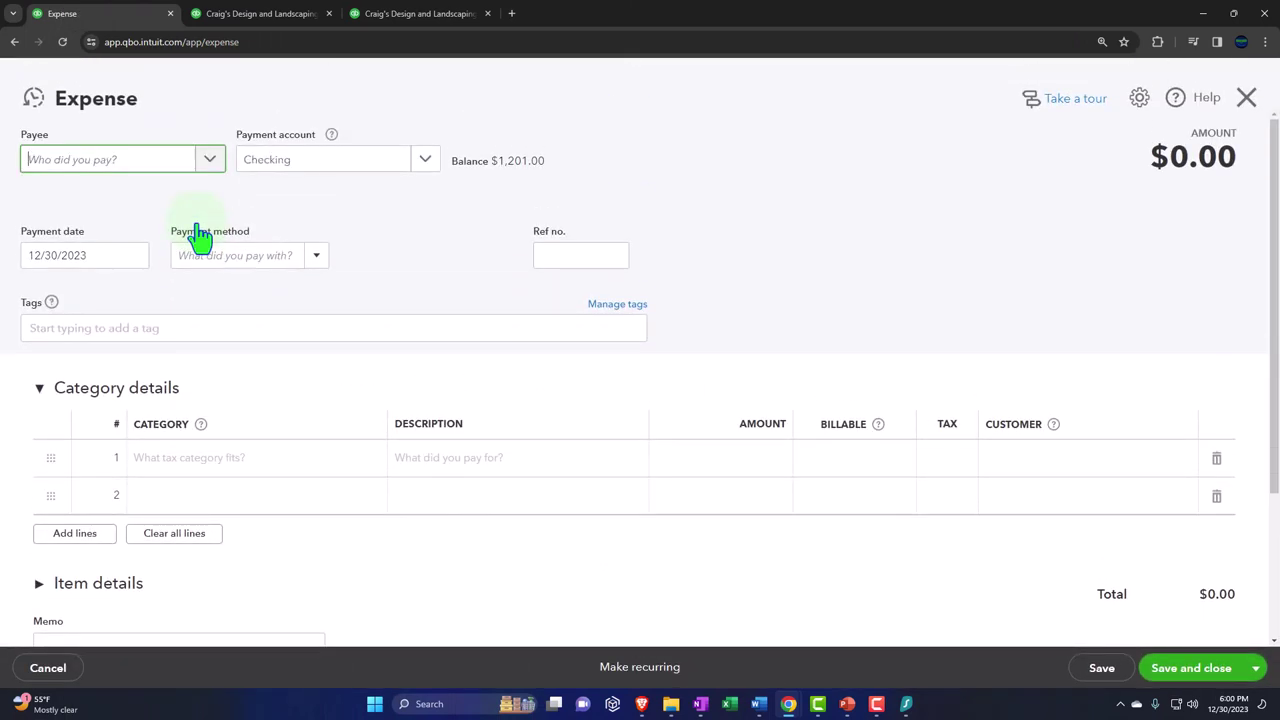
{"action": "left_click", "coordinate": [95, 168]}
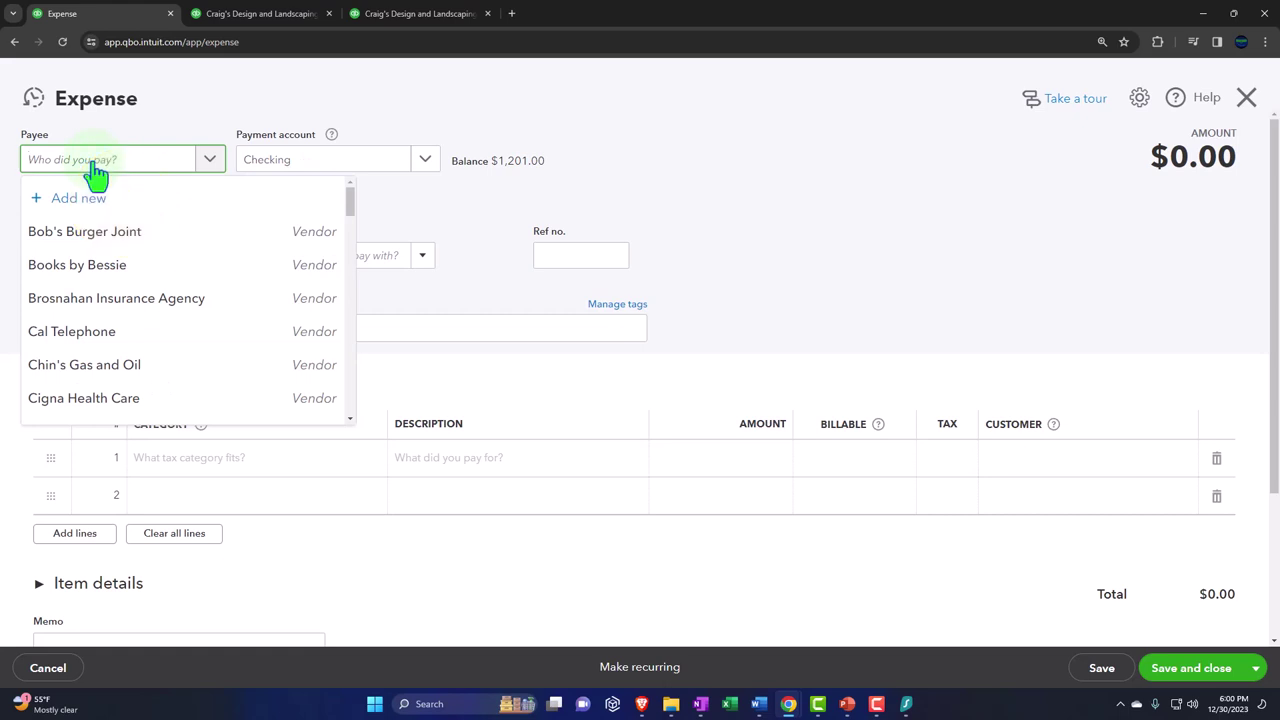
{"action": "type", "text": "Transfer"}
{"action": "key", "text": "Tab"}
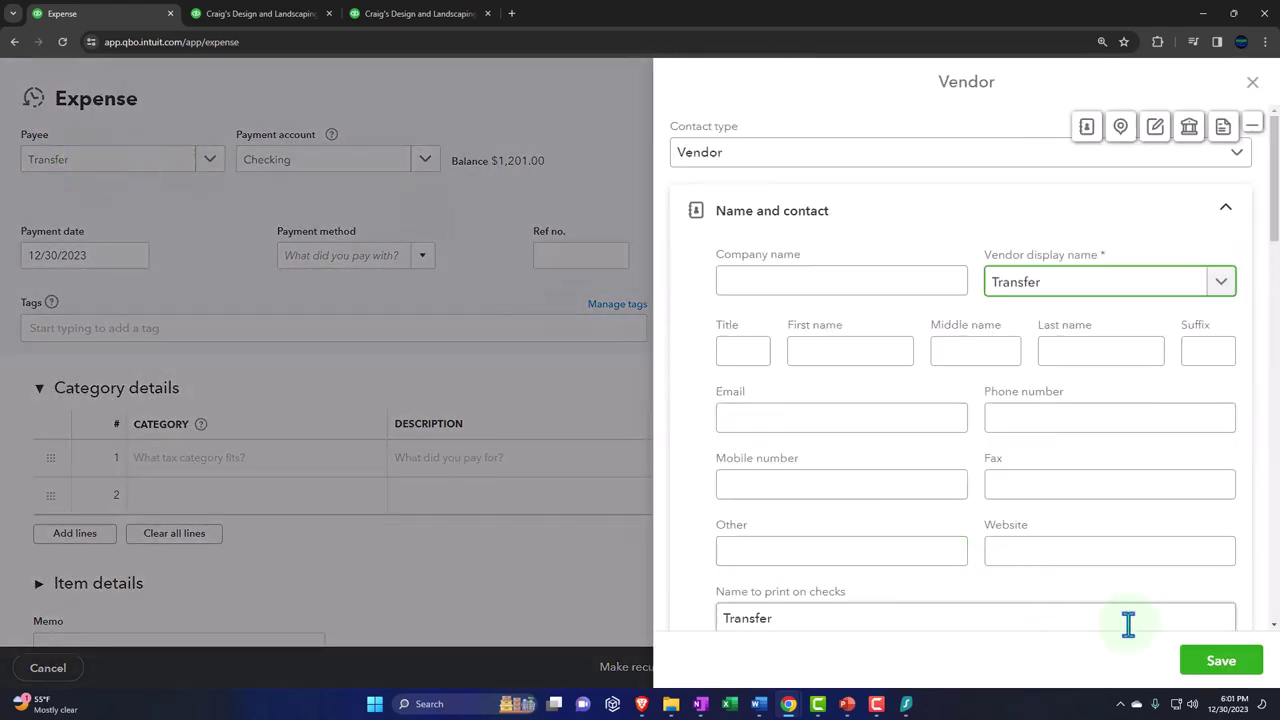
{"action": "left_click", "coordinate": [1206, 663]}
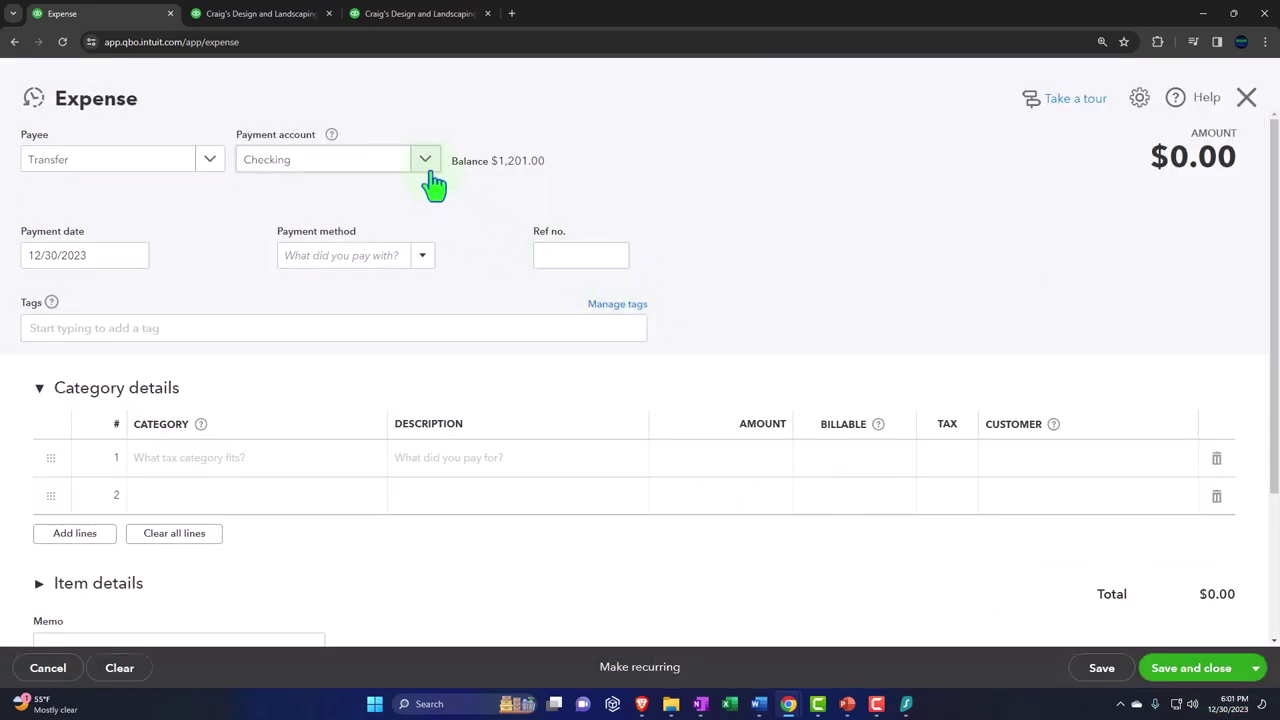
Keep Checking as the expense's payment account and set the payment date to 01/01/2024.
{"action": "left_click", "coordinate": [388, 166]}
{"action": "key", "text": "Tab"}
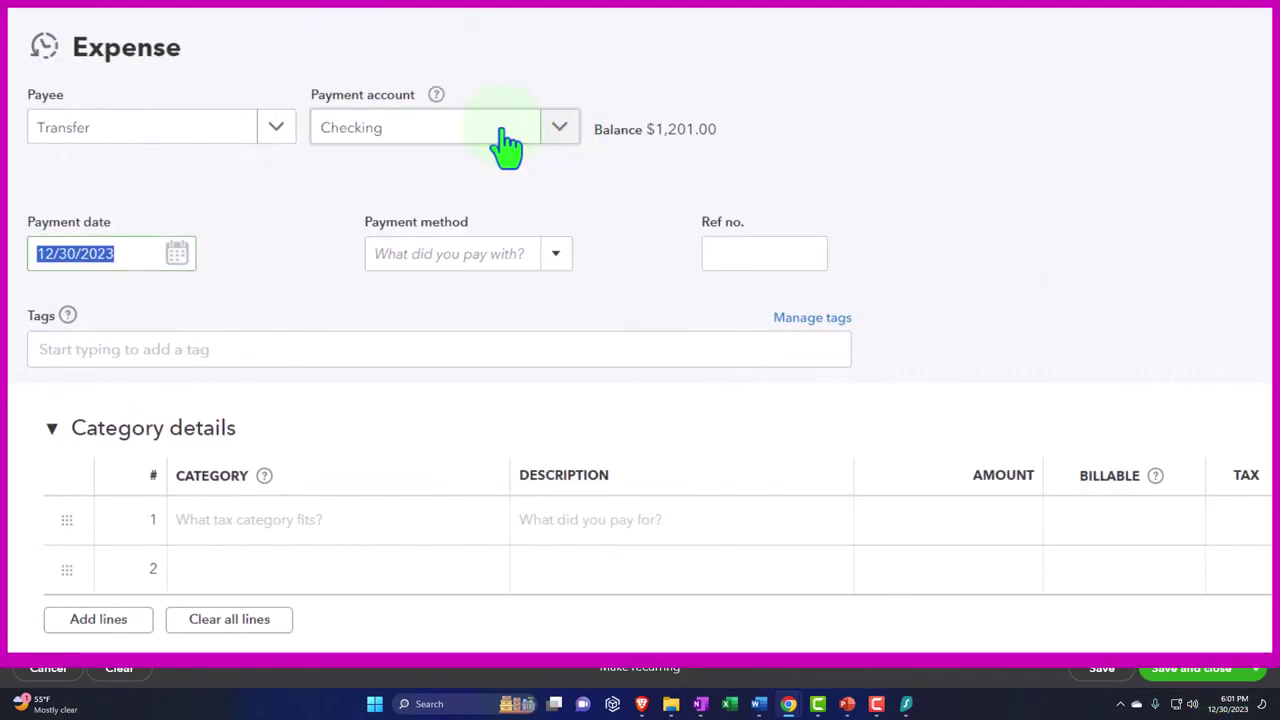
{"action": "type", "text": "0"}
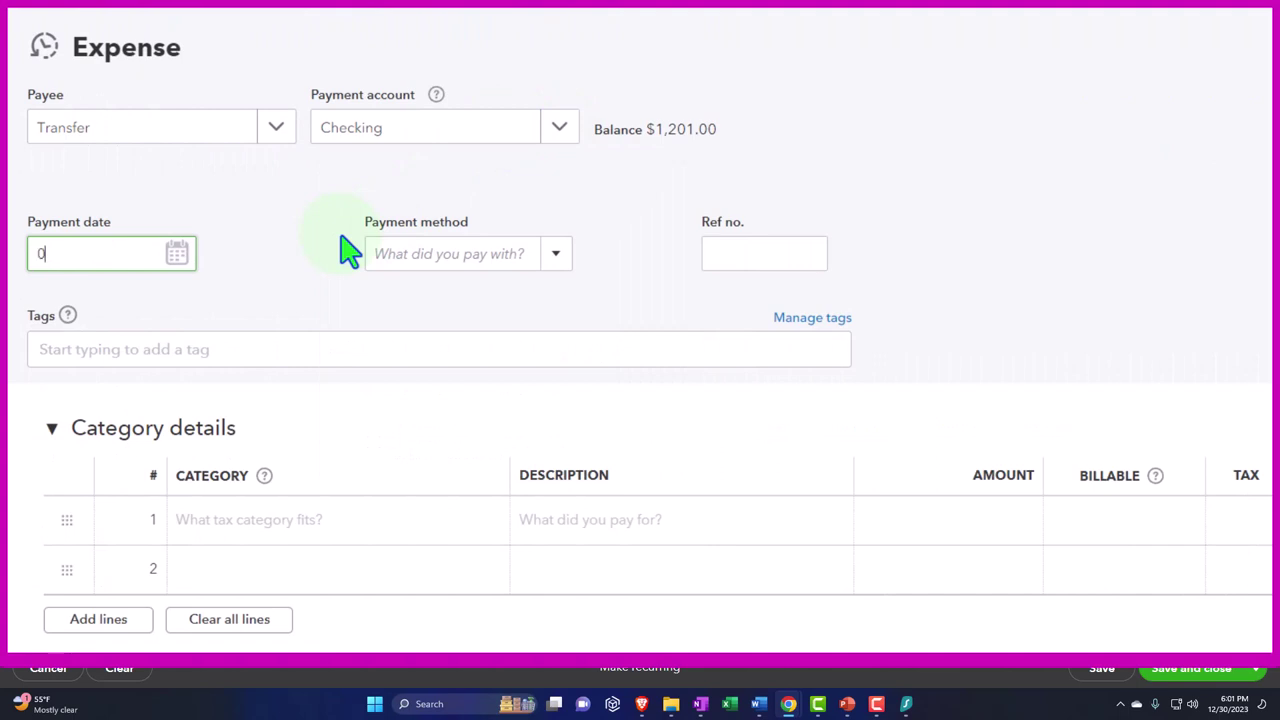
{"action": "type", "text": "1/01/2024"}
{"action": "key", "text": "Tab"}
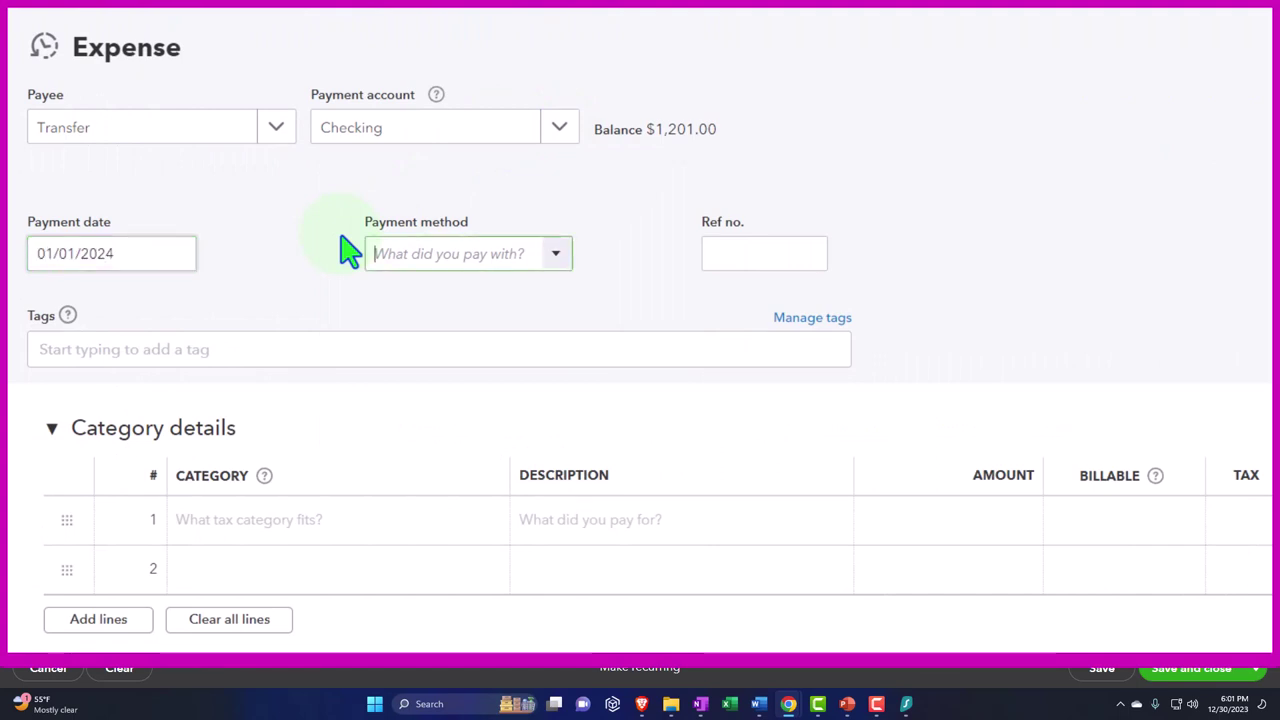
Create a new payment method named Electronic Payment and use it for the expense.
{"action": "left_click", "coordinate": [555, 254]}
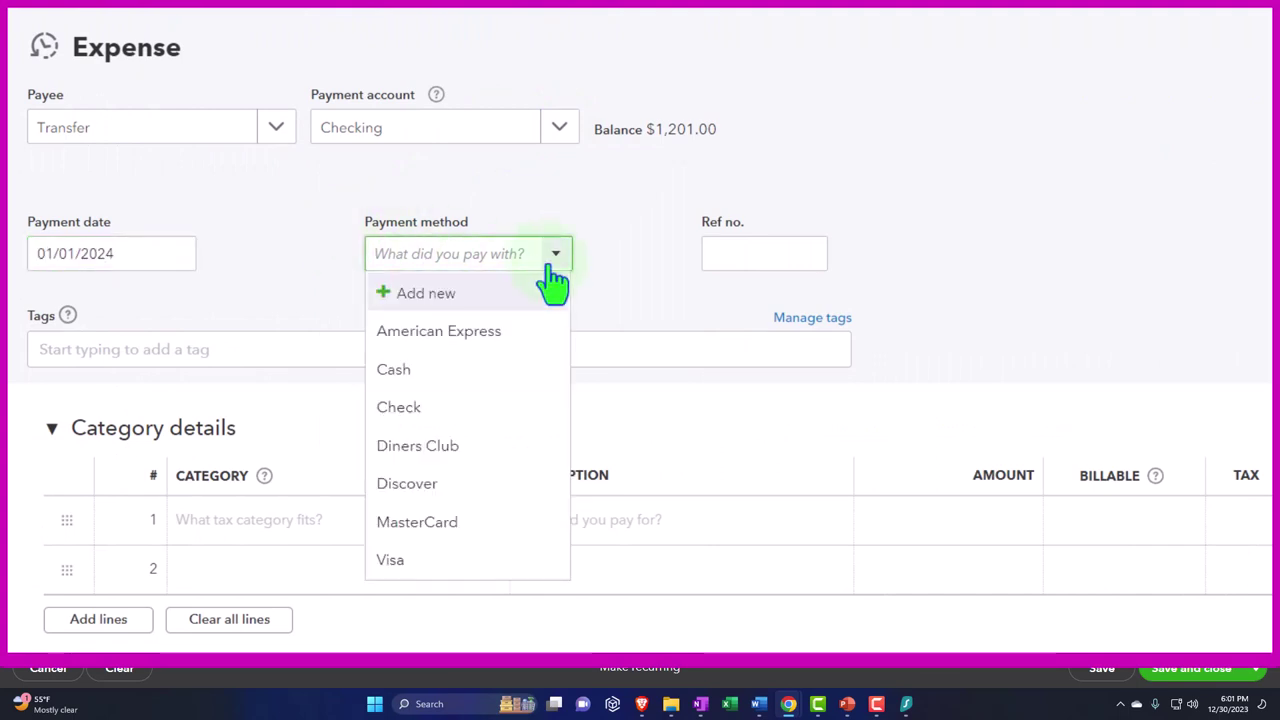
{"action": "left_click", "coordinate": [466, 295]}
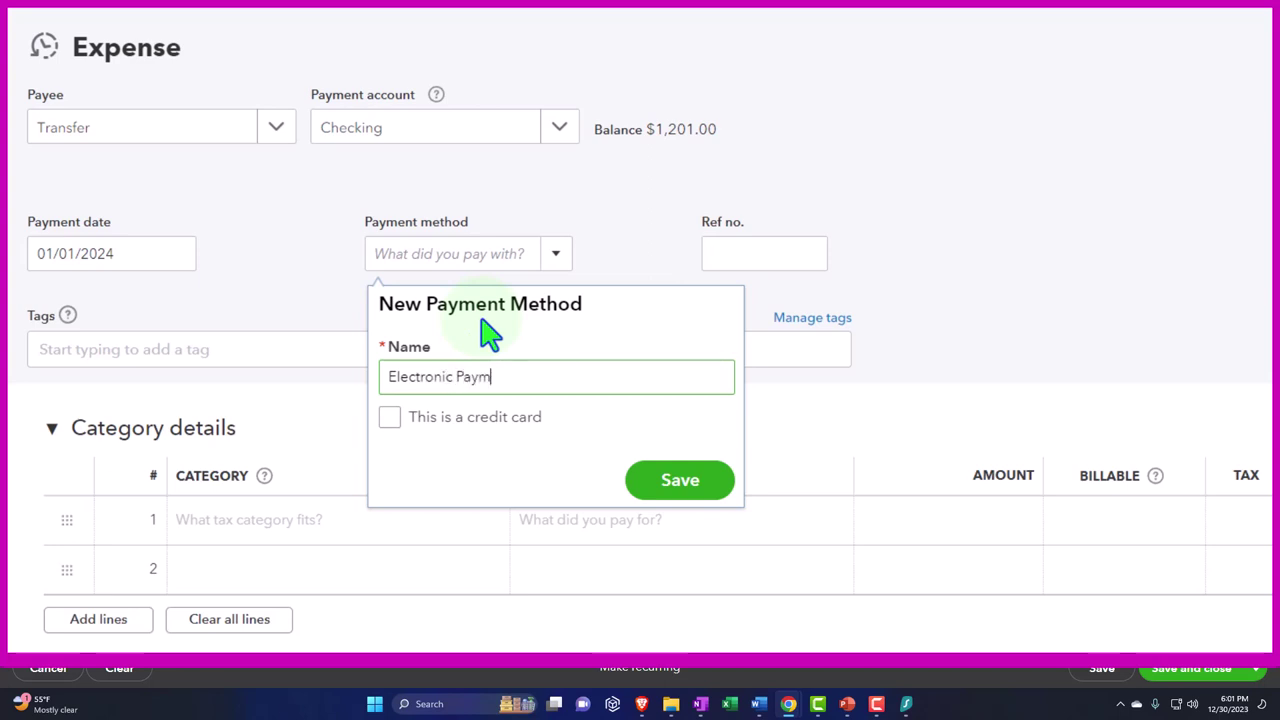
{"action": "left_click", "coordinate": [680, 484]}
{"action": "key", "text": "Tab"}
{"action": "key", "text": "Tab"}
{"action": "key", "text": "Tab"}
{"action": "key", "text": "Tab"}
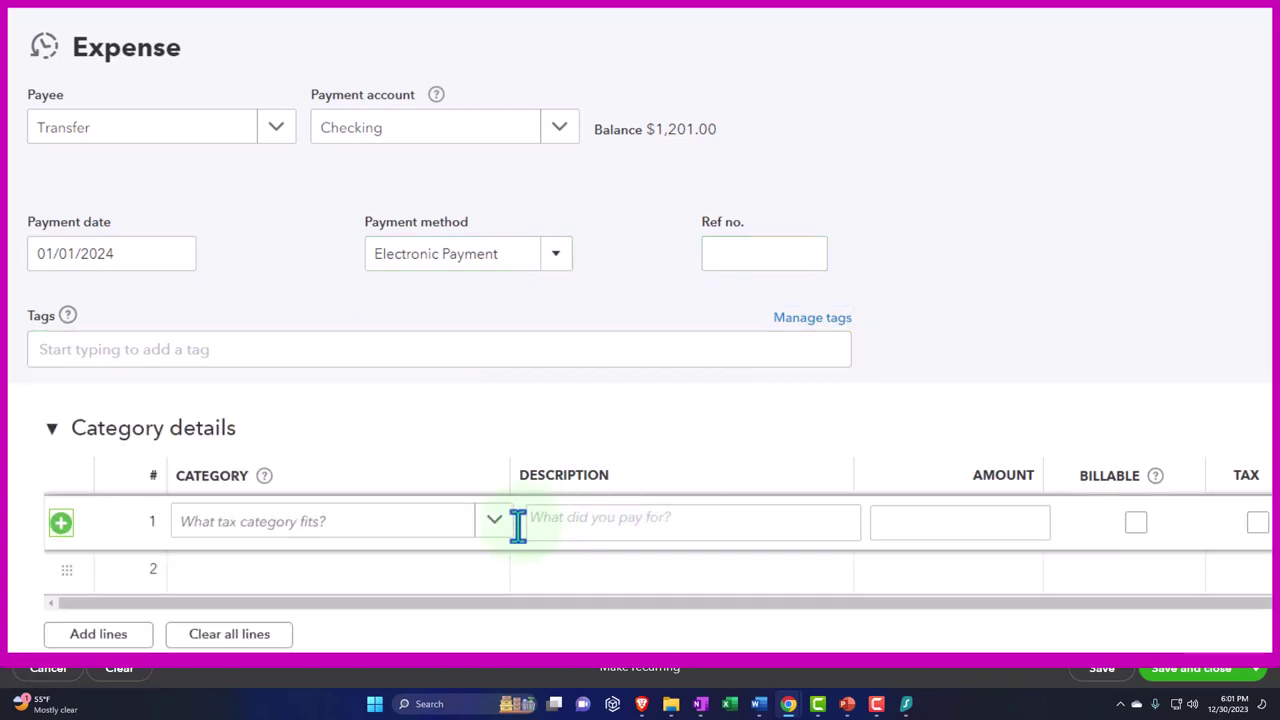
Assign the Savings bank account as the category of the expense's first line.
{"action": "left_click", "coordinate": [386, 525]}
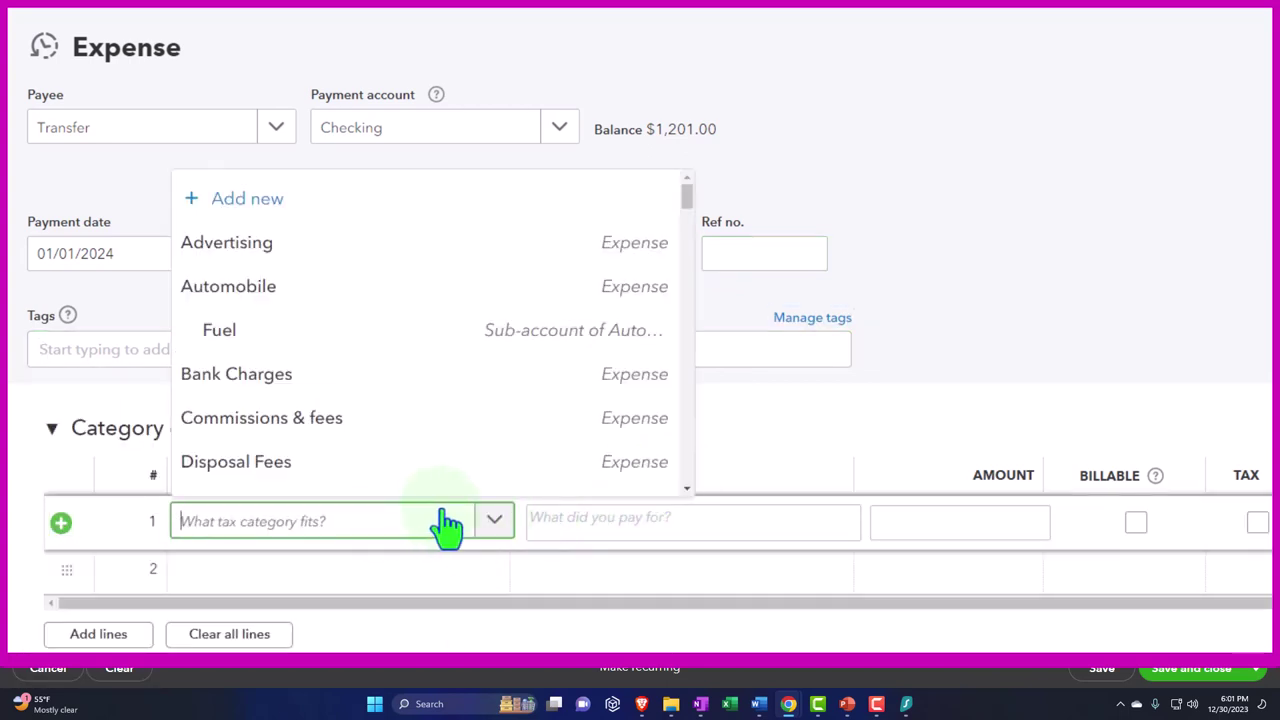
{"action": "type", "text": "save"}
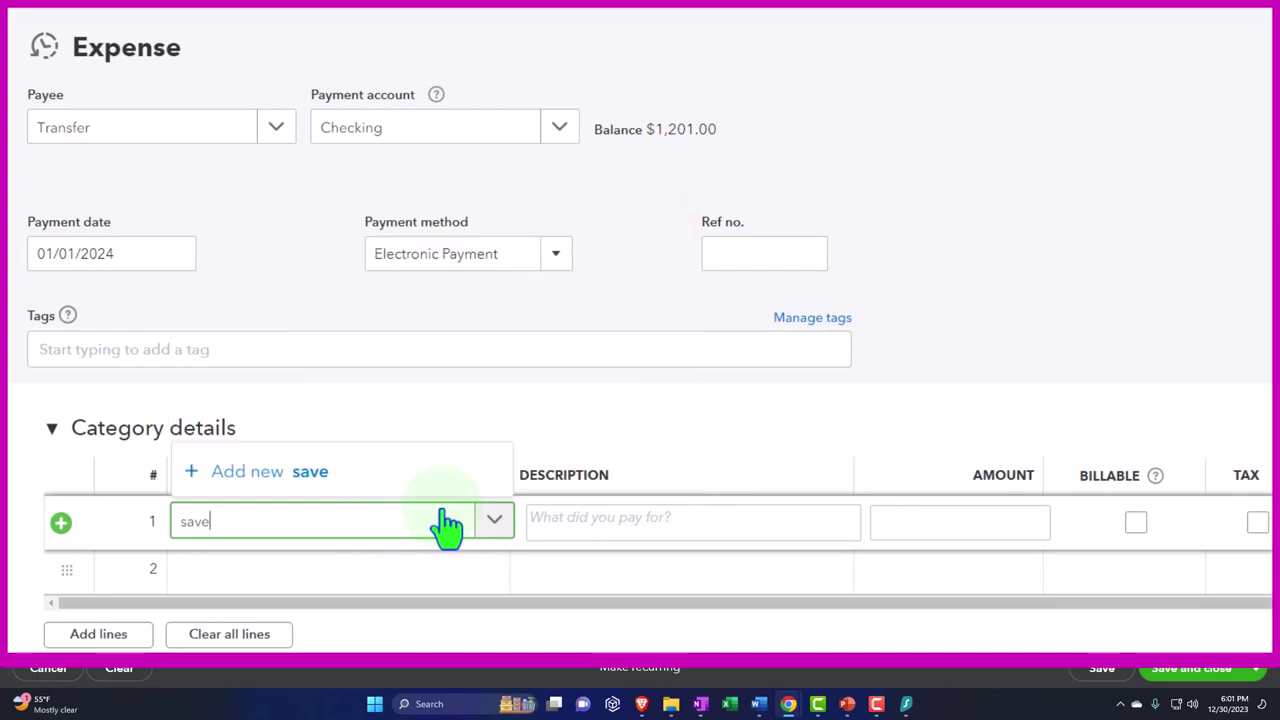
{"action": "key", "text": "BackSpace"}
{"action": "key", "text": "BackSpace"}
{"action": "left_click", "coordinate": [500, 524]}
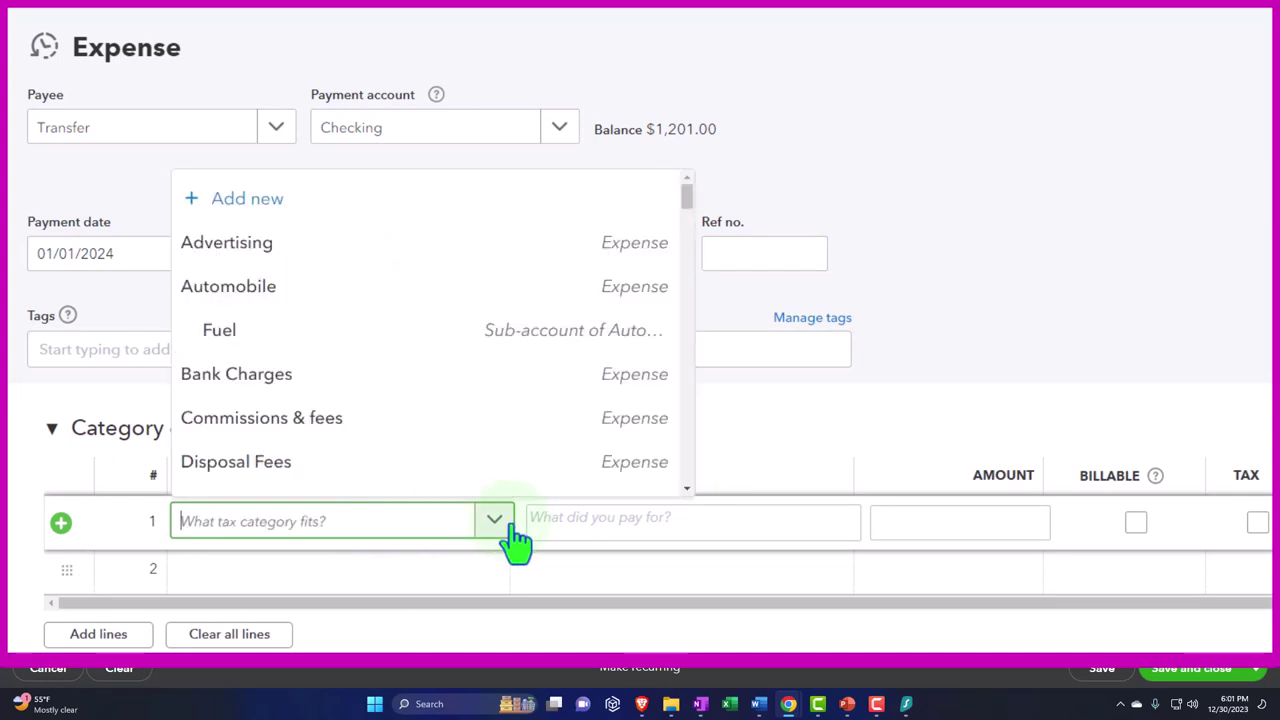
{"action": "left_click", "coordinate": [493, 522]}
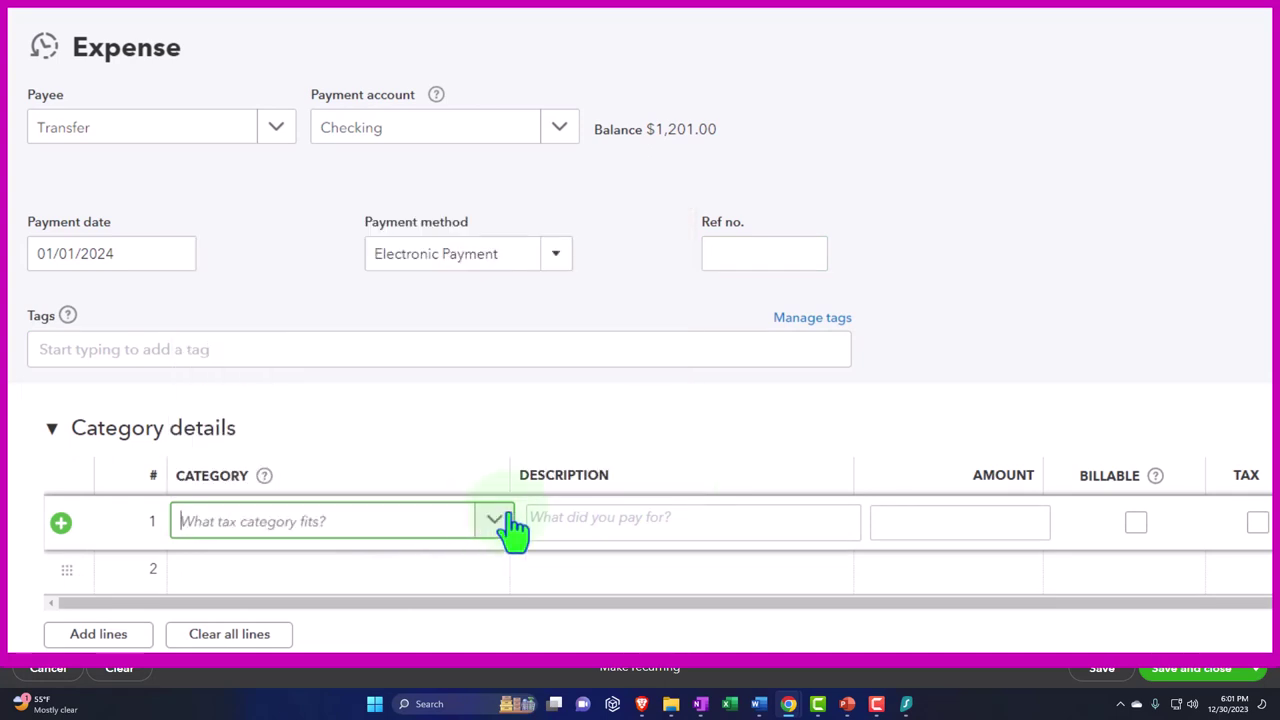
{"action": "left_click", "coordinate": [563, 517]}
{"action": "left_click", "coordinate": [501, 533]}
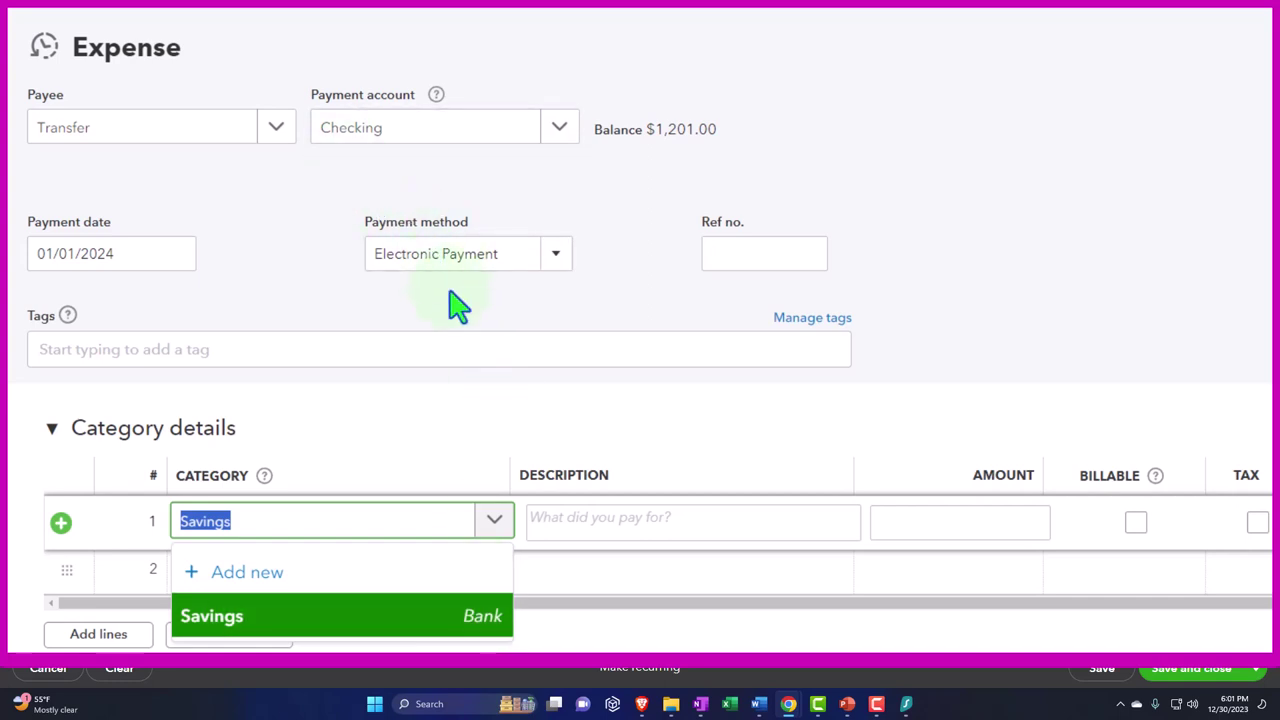
{"action": "key", "text": "Tab"}
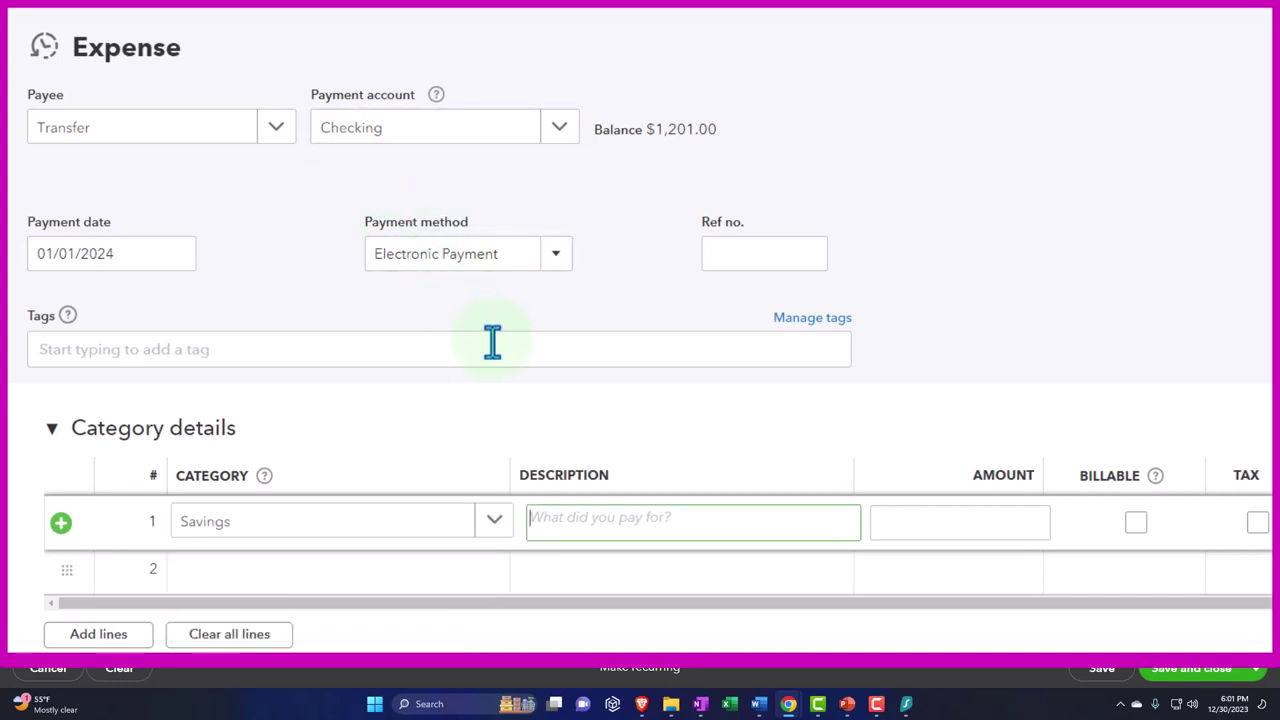
Set the Savings line's amount to 100.00, then save and close the expense.
{"action": "key", "text": "Tab"}
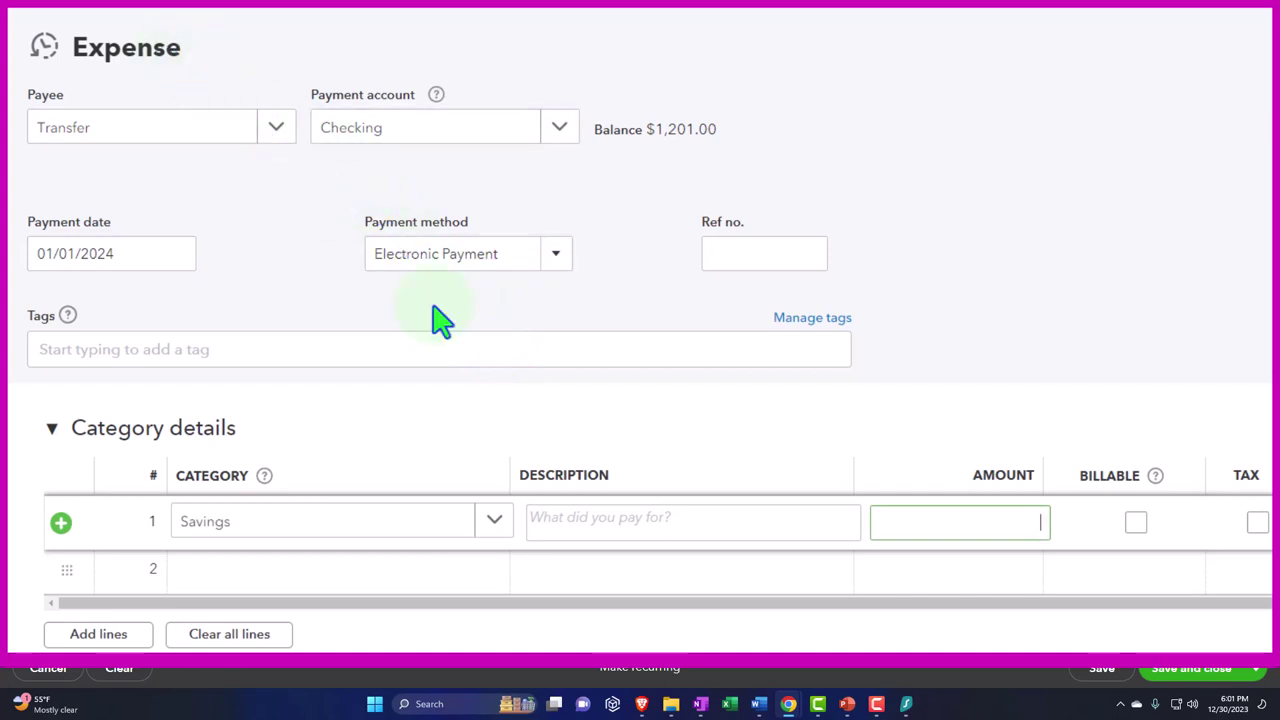
{"action": "left_click", "coordinate": [981, 530]}
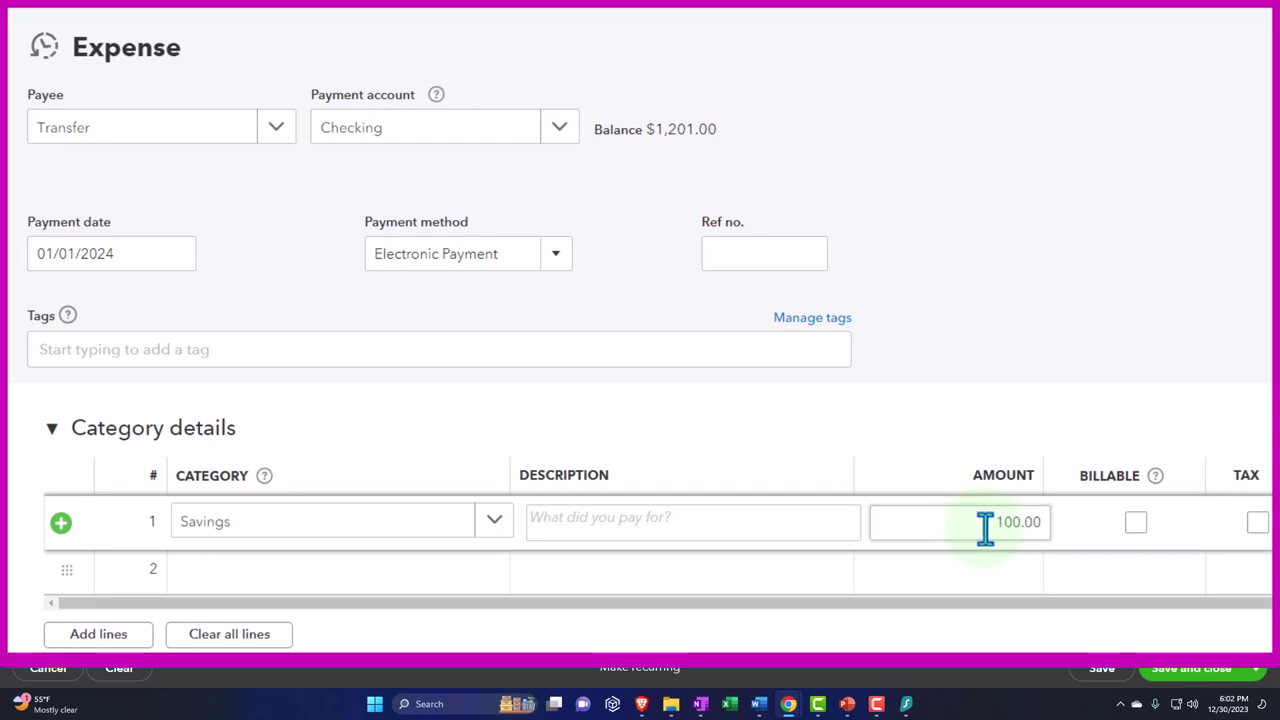
{"action": "left_click", "coordinate": [1105, 568]}
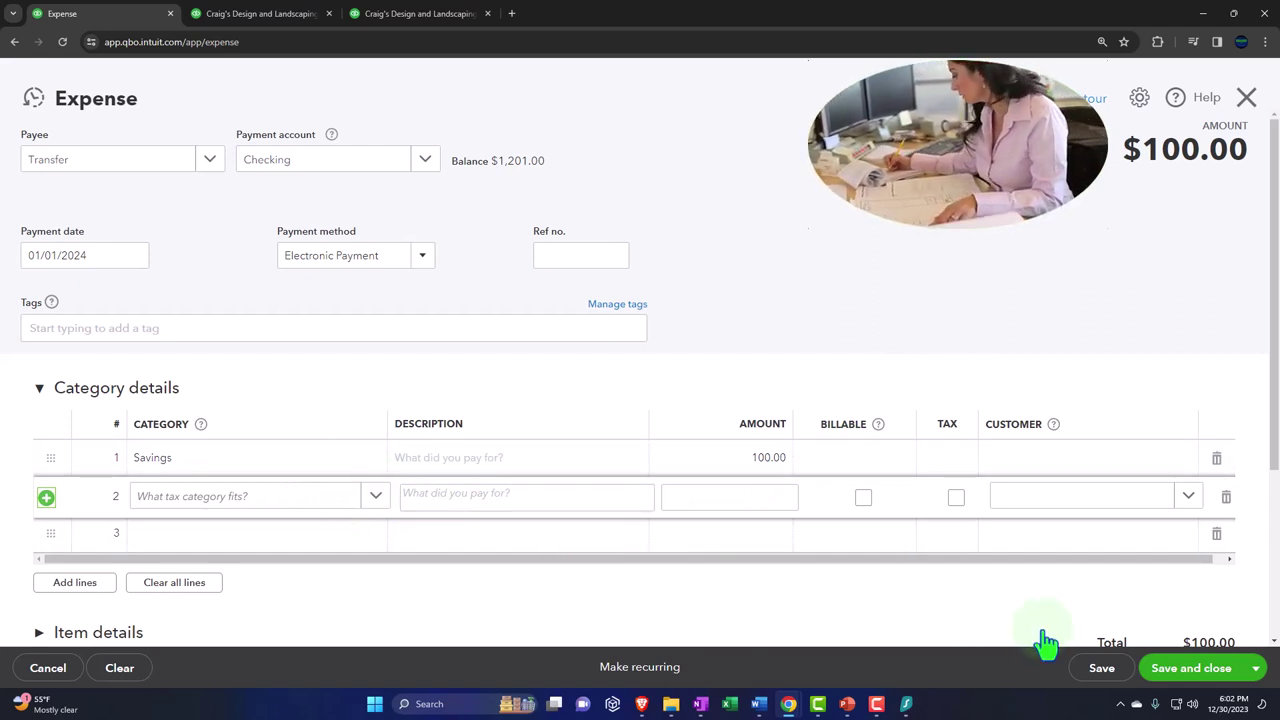
{"action": "left_click", "coordinate": [1208, 678]}
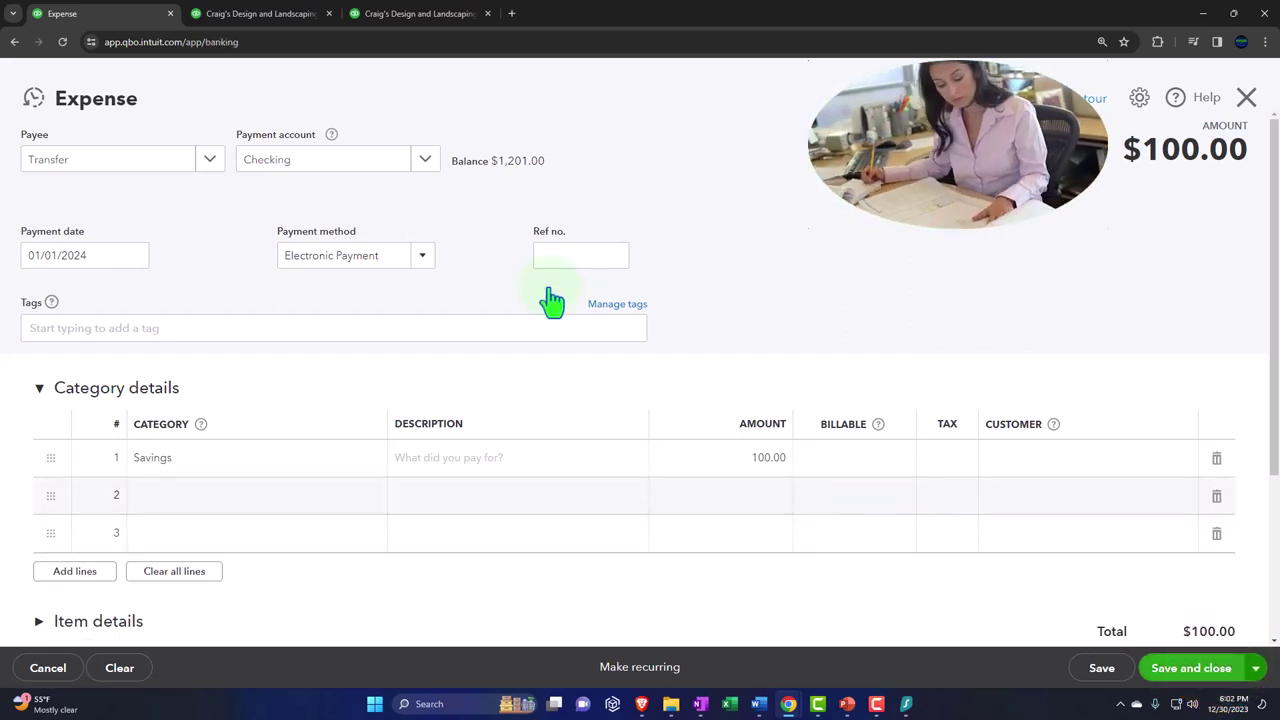
Rerun the balance sheet in its browser tab, view the transactions behind the Checking balance and return to the report.
{"action": "left_click", "coordinate": [262, 14]}
{"action": "scroll", "coordinate": [677, 366], "scroll_direction": "up", "scroll_amount": 2}
{"action": "left_click", "coordinate": [766, 272]}
{"action": "scroll", "coordinate": [734, 503], "scroll_direction": "down", "scroll_amount": 2}
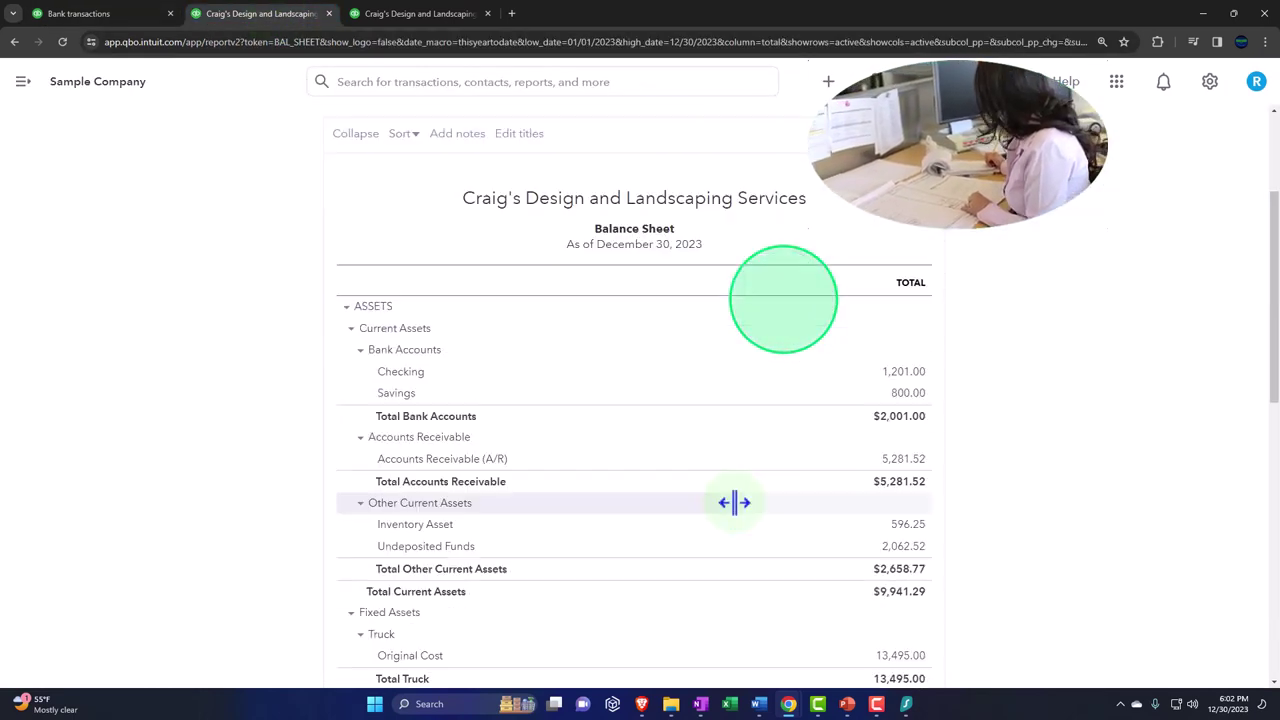
{"action": "key", "text": "ctrl+plus"}
{"action": "scroll", "coordinate": [760, 503], "scroll_direction": "down", "scroll_amount": 1}
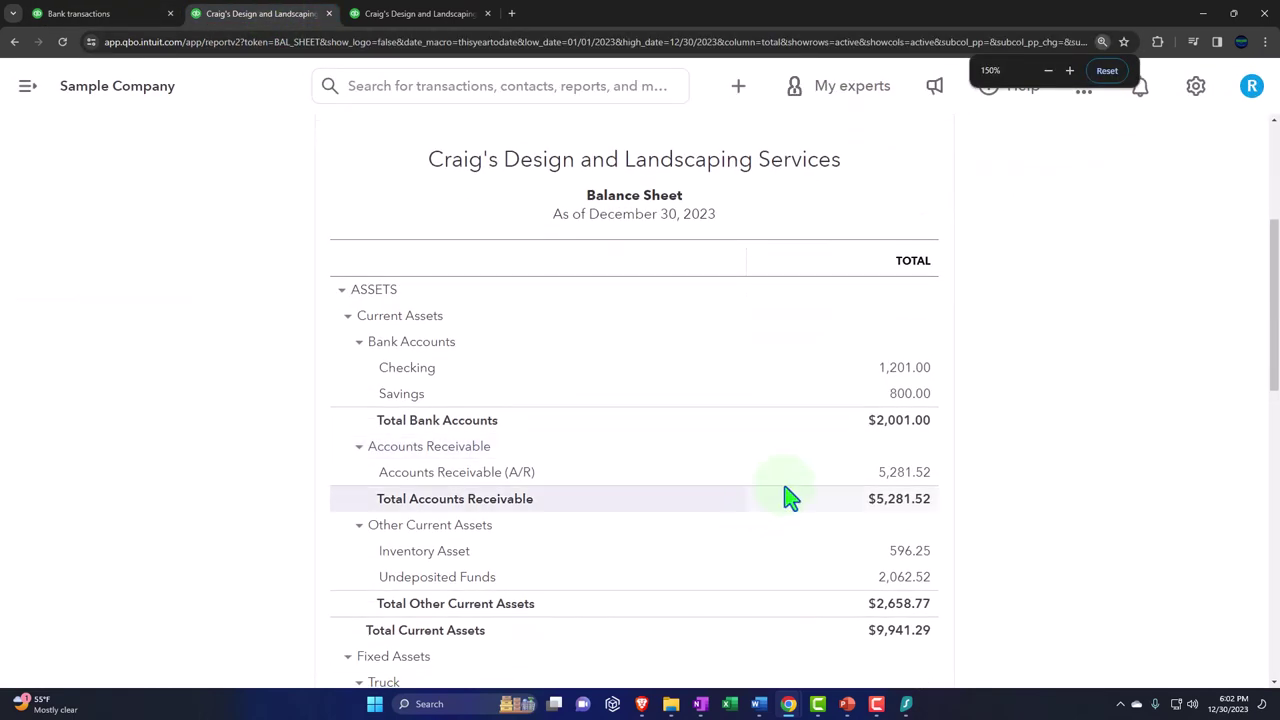
{"action": "left_click", "coordinate": [883, 375]}
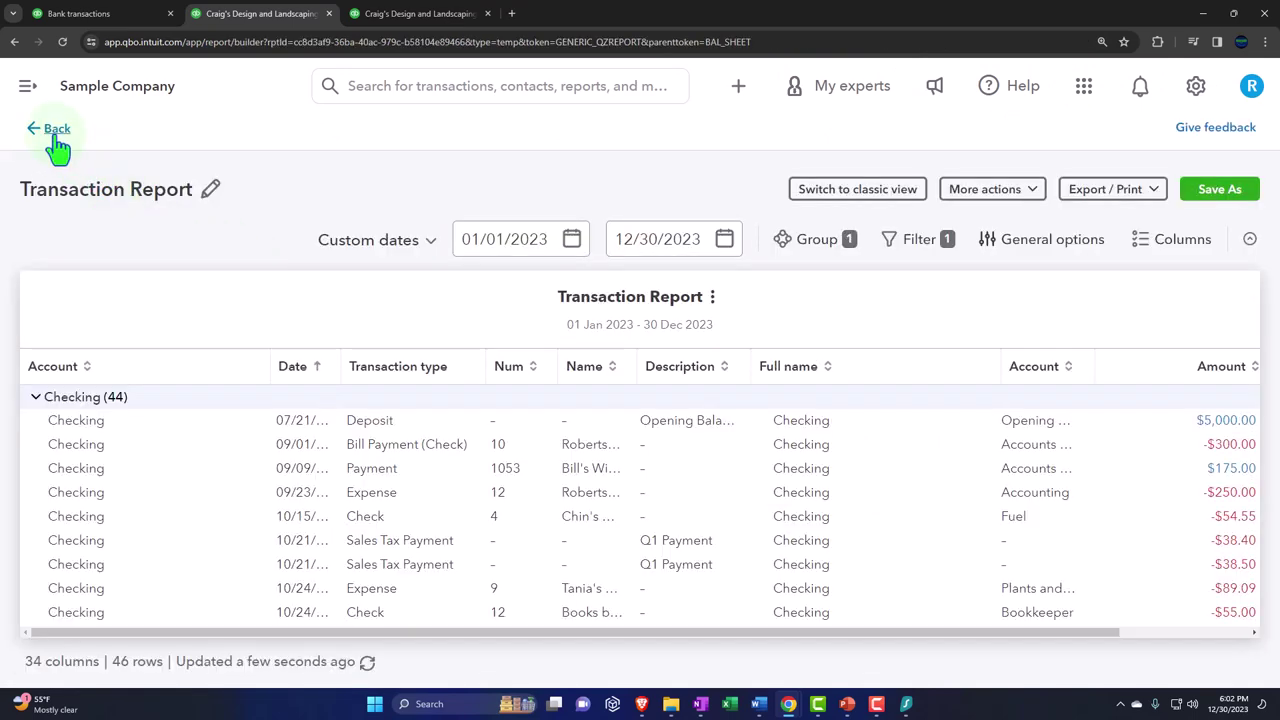
{"action": "left_click", "coordinate": [57, 140]}
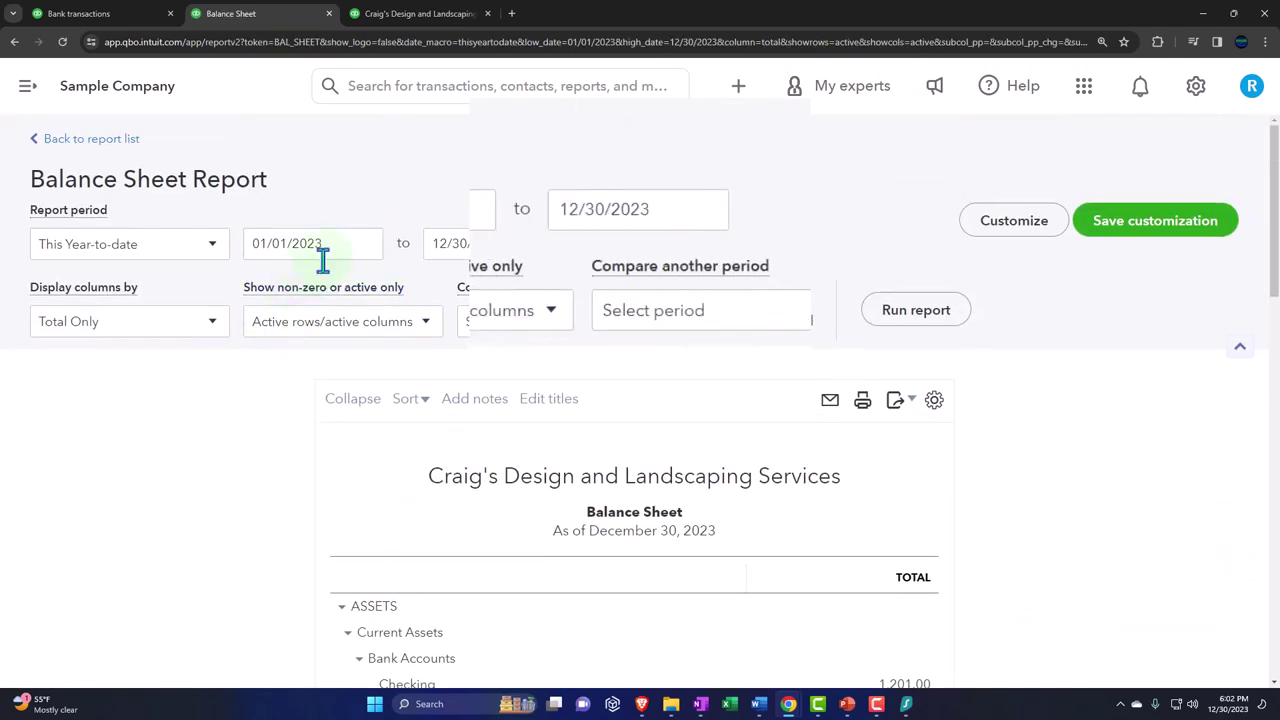
Run the balance sheet for 01/01/2024 to 12/31/2024 and open the transaction detail behind the Checking balance.
{"action": "left_click", "coordinate": [323, 250]}
{"action": "type", "text": "0101"}
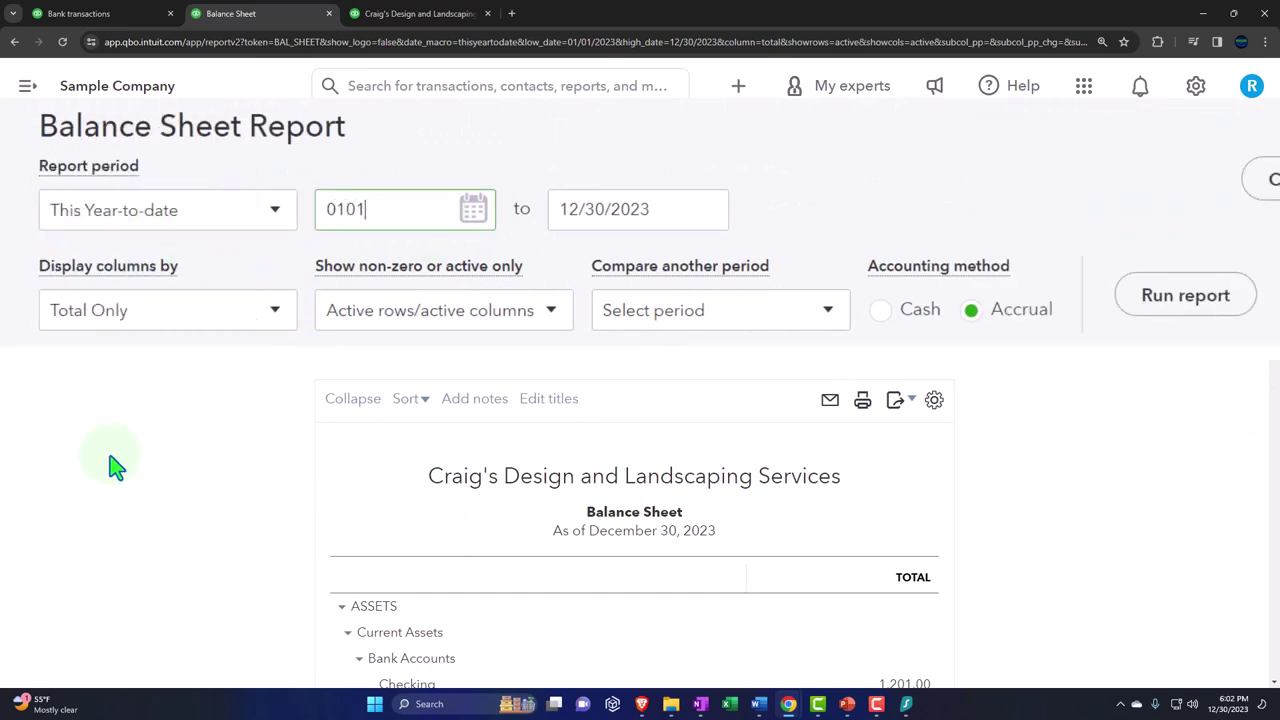
{"action": "type", "text": "/01/2024"}
{"action": "key", "text": "Tab"}
{"action": "type", "text": "12312024"}
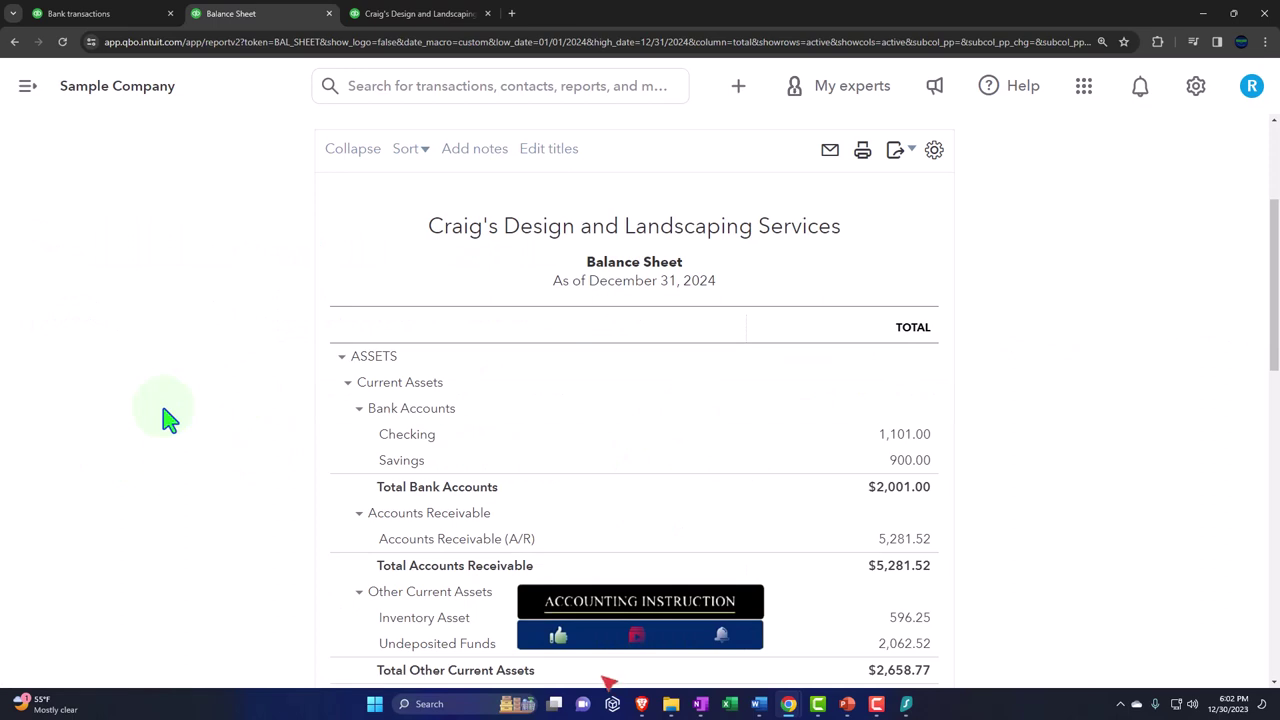
{"action": "scroll", "coordinate": [250, 415], "scroll_direction": "down", "scroll_amount": 1}
{"action": "left_click", "coordinate": [903, 370]}
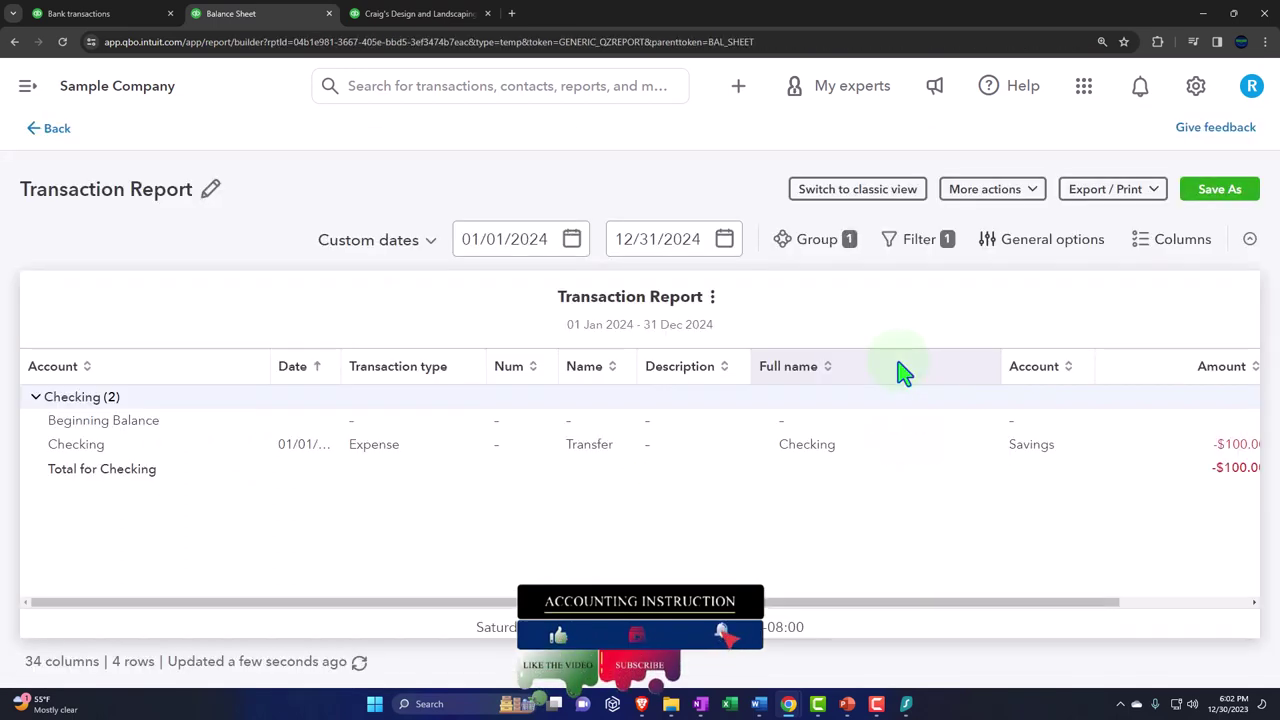
Review the transaction report behind the Checking balance at a smaller zoom level and return to the balance sheet.
{"action": "key", "text": "ctrl+minus"}
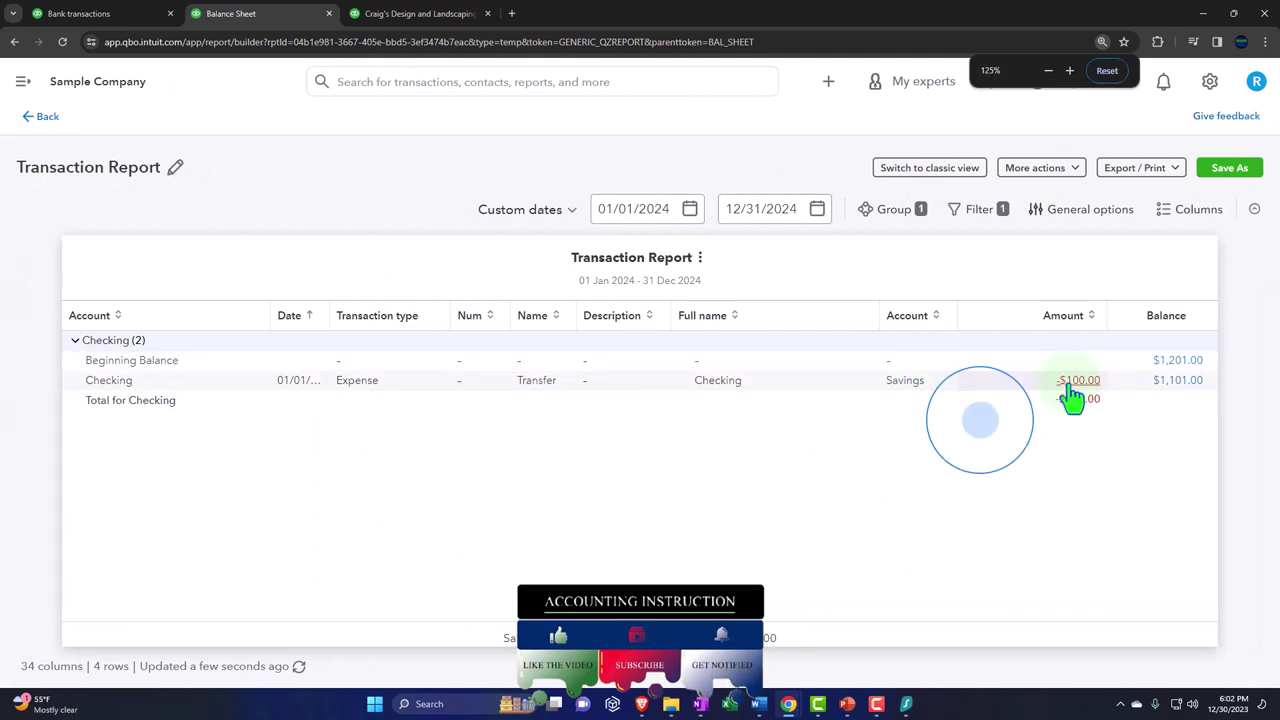
{"action": "left_click", "coordinate": [345, 398]}
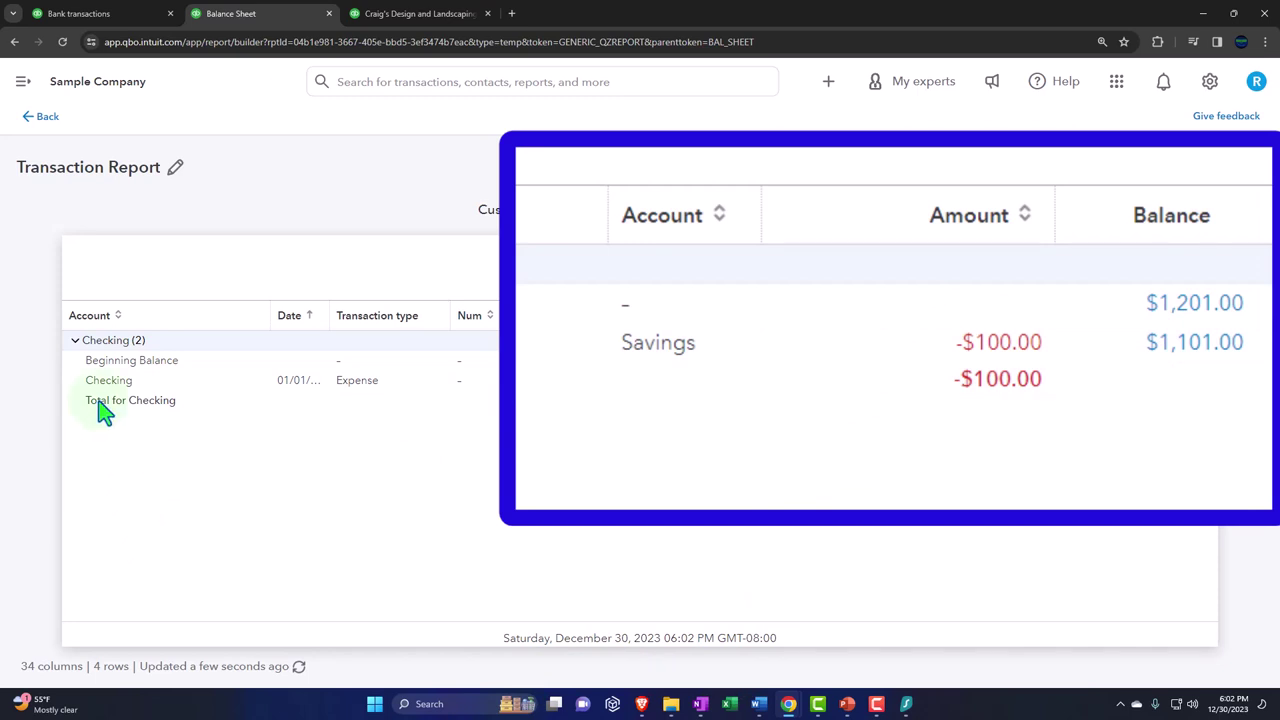
{"action": "left_click", "coordinate": [40, 118]}
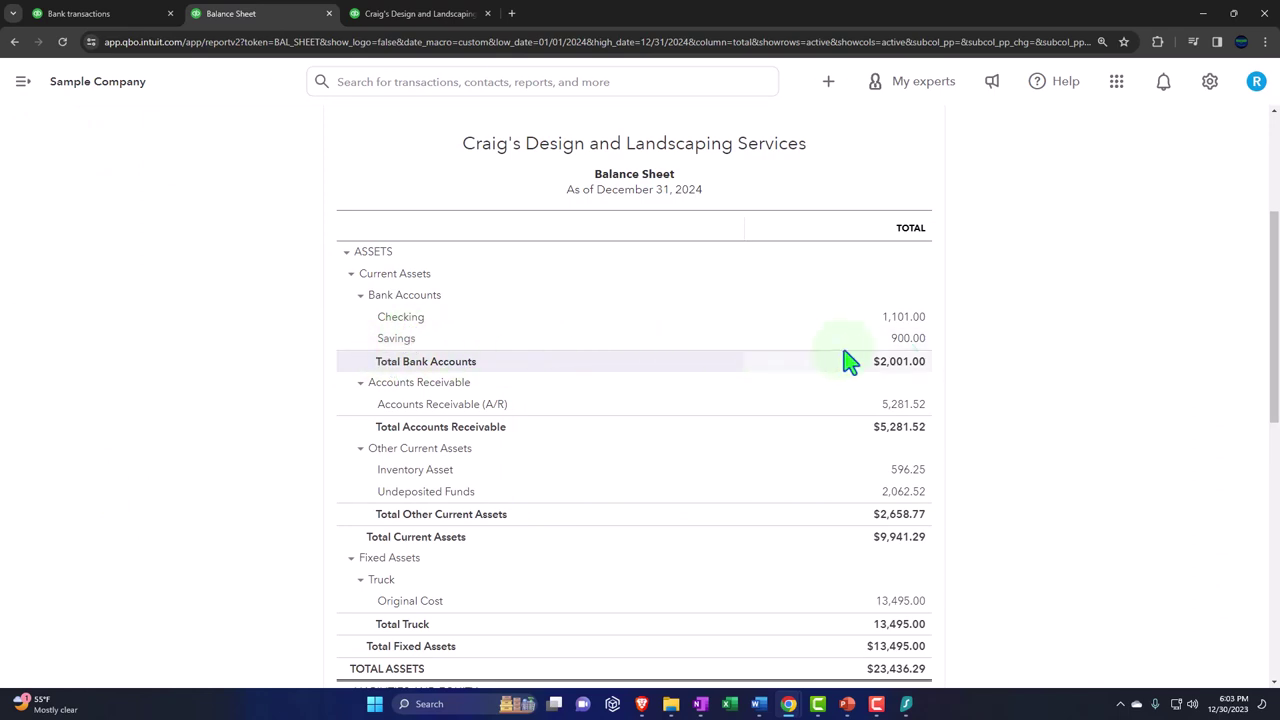
View the transactions behind the Savings balance, checking the type and offsetting account, and return to the balance sheet.
{"action": "left_click", "coordinate": [906, 340]}
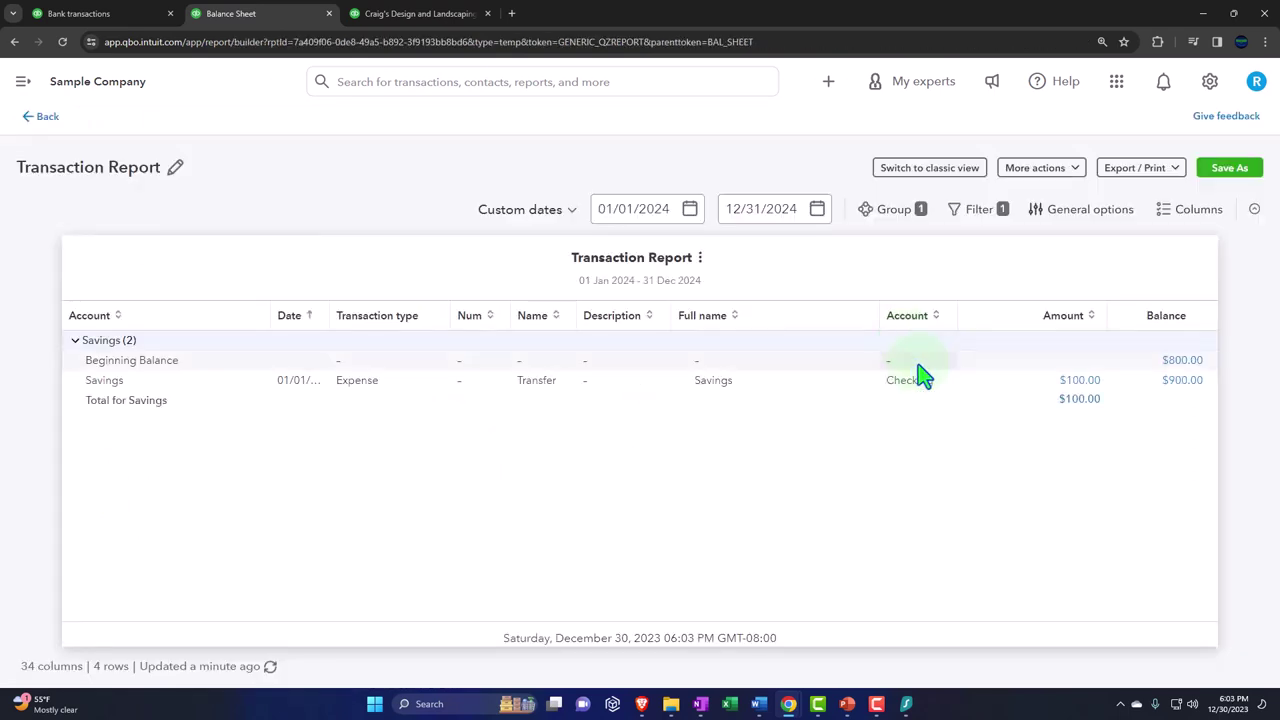
{"action": "left_click", "coordinate": [1072, 400]}
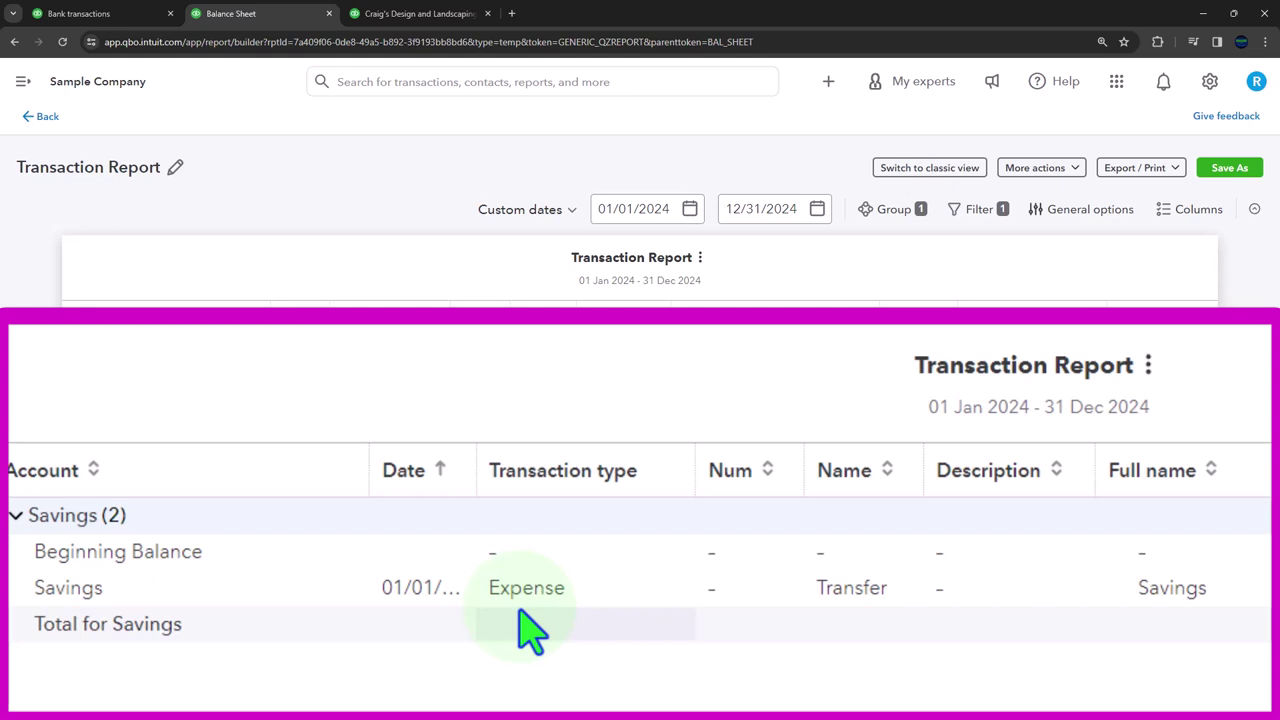
{"action": "left_click", "coordinate": [963, 228]}
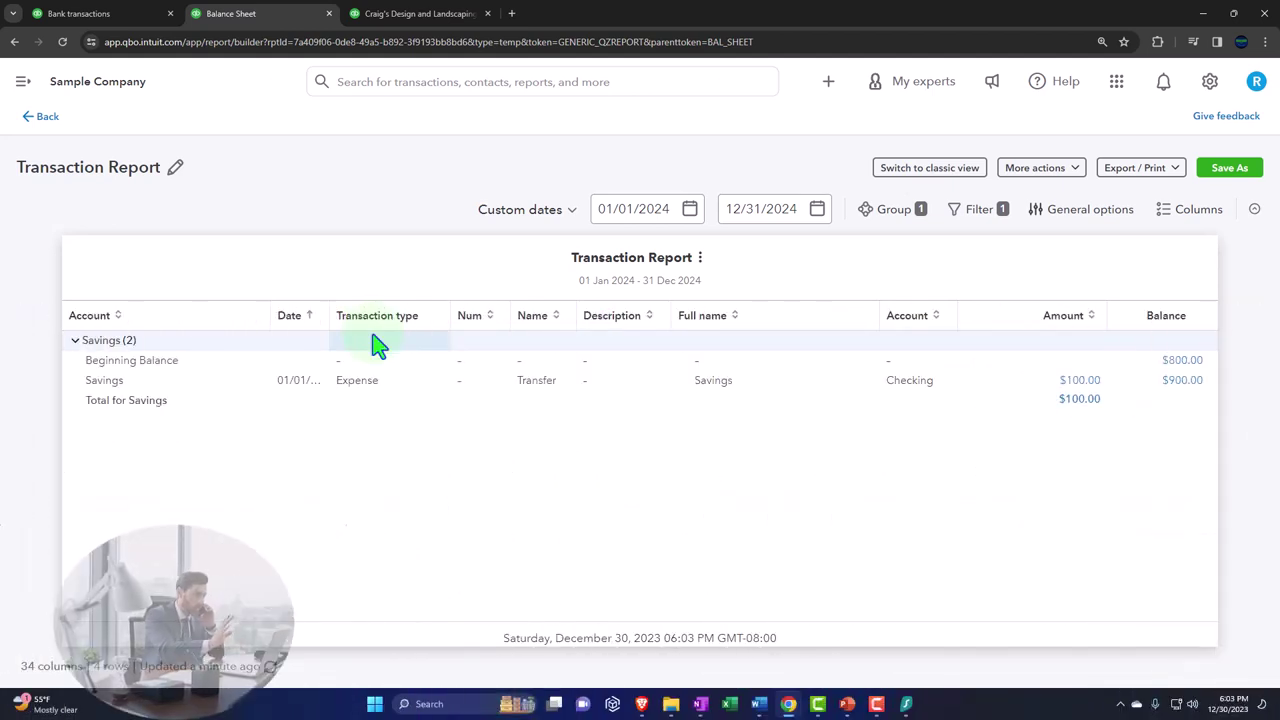
{"action": "left_click", "coordinate": [45, 118]}
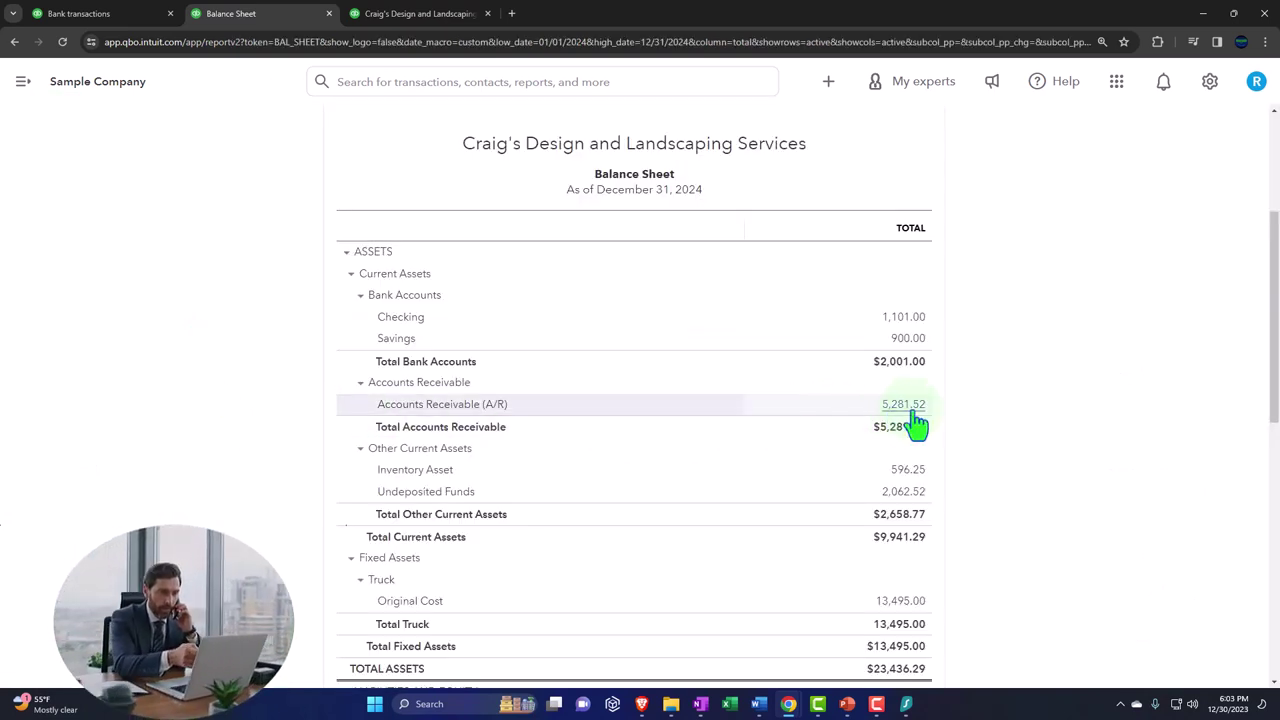
{"action": "left_click", "coordinate": [908, 340]}
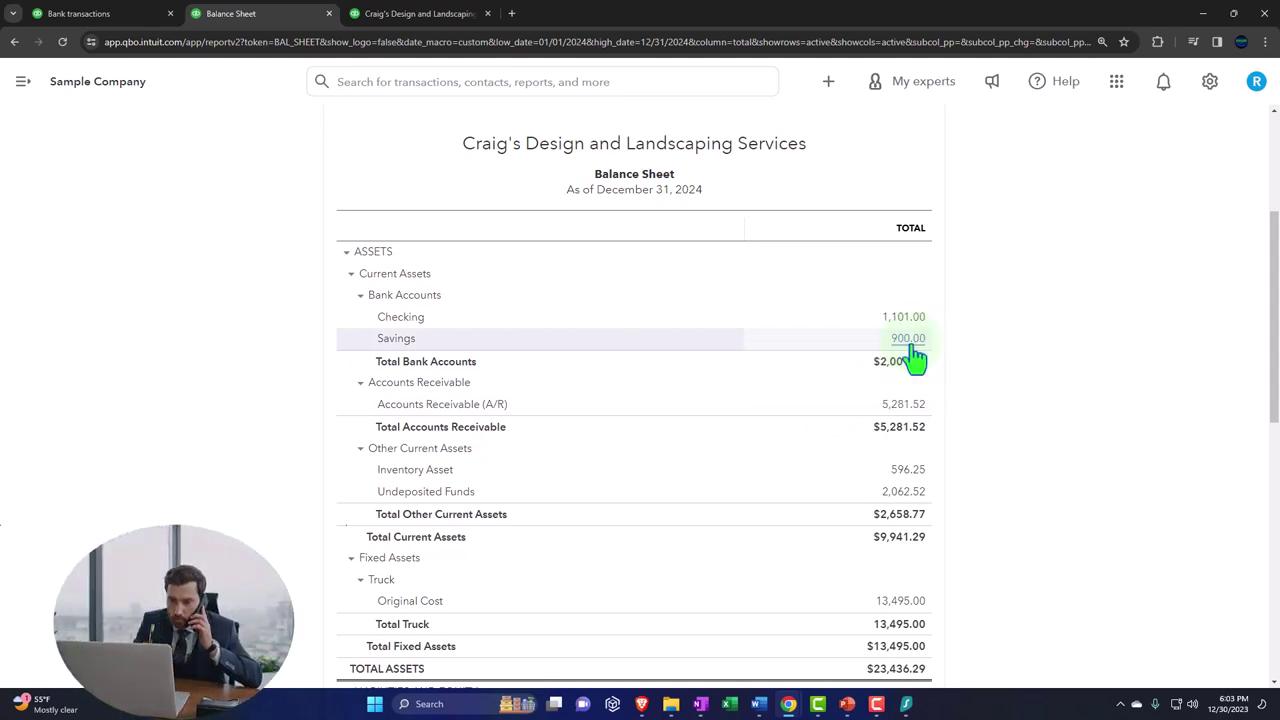
Start a new bank deposit from the Bank transactions browser tab, with Savings as the account and 01/02/2024 as the date.
{"action": "left_click", "coordinate": [128, 18]}
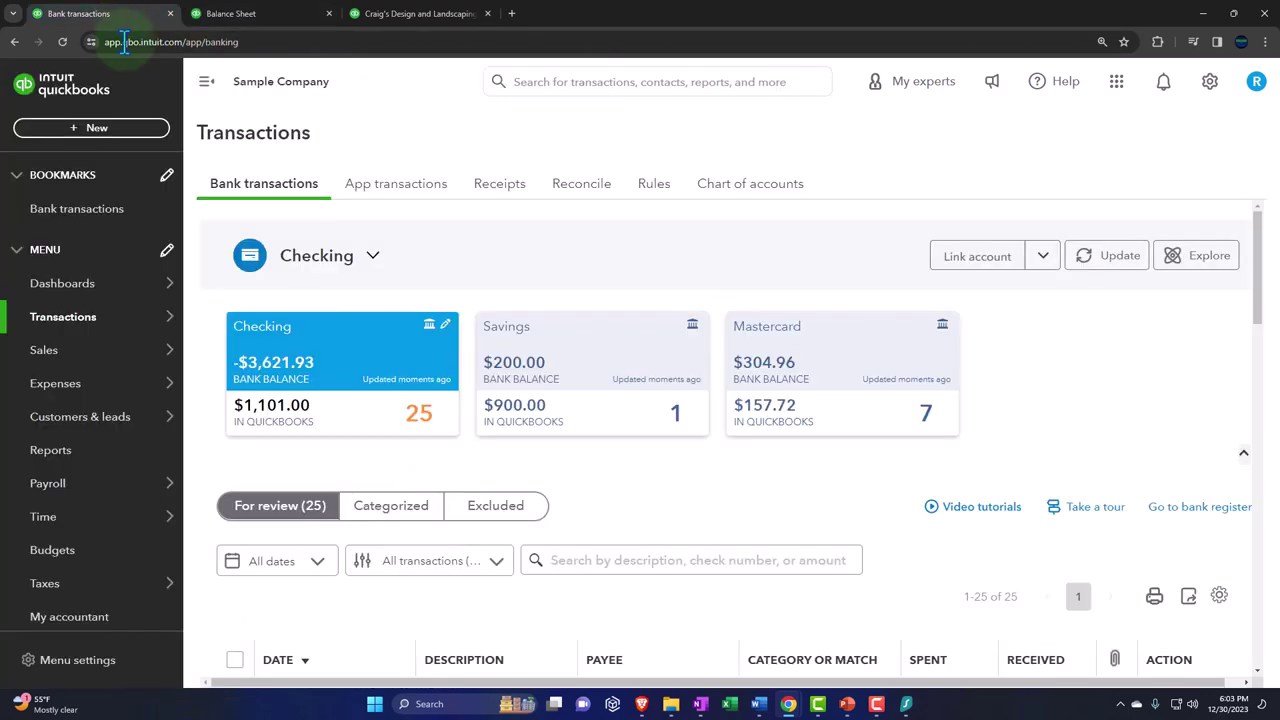
{"action": "left_click", "coordinate": [100, 128]}
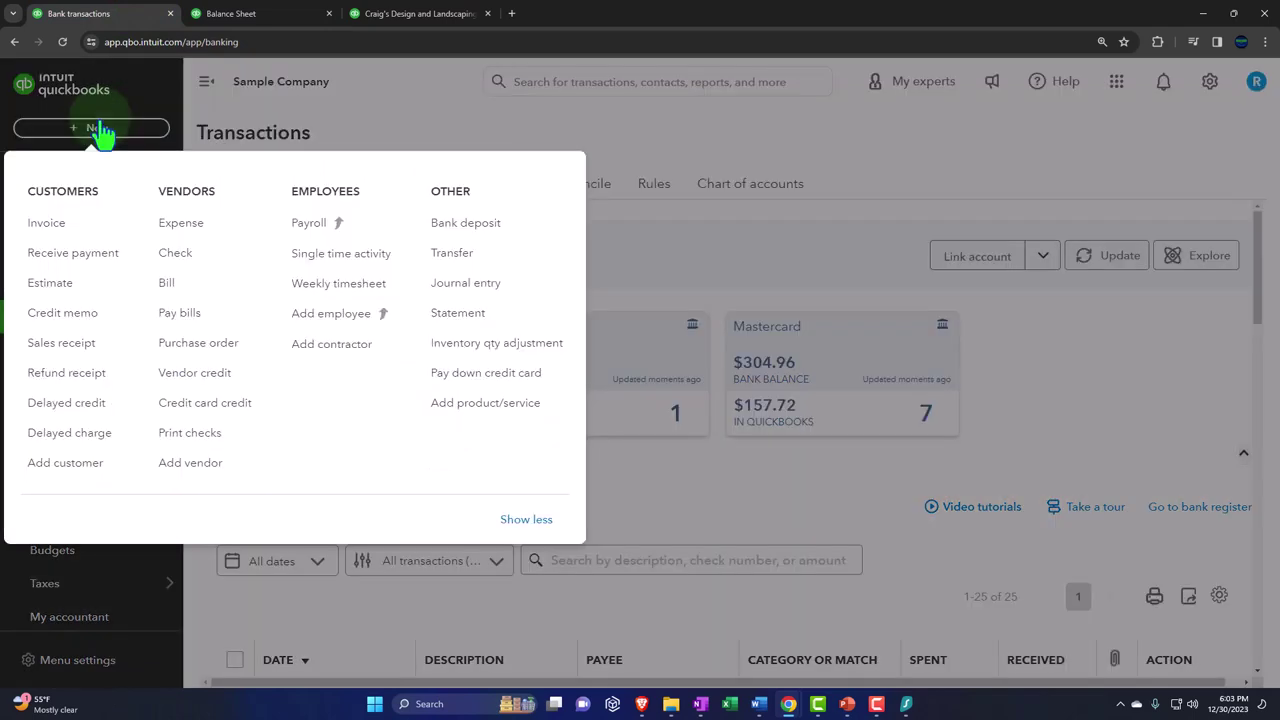
{"action": "left_click", "coordinate": [470, 236]}
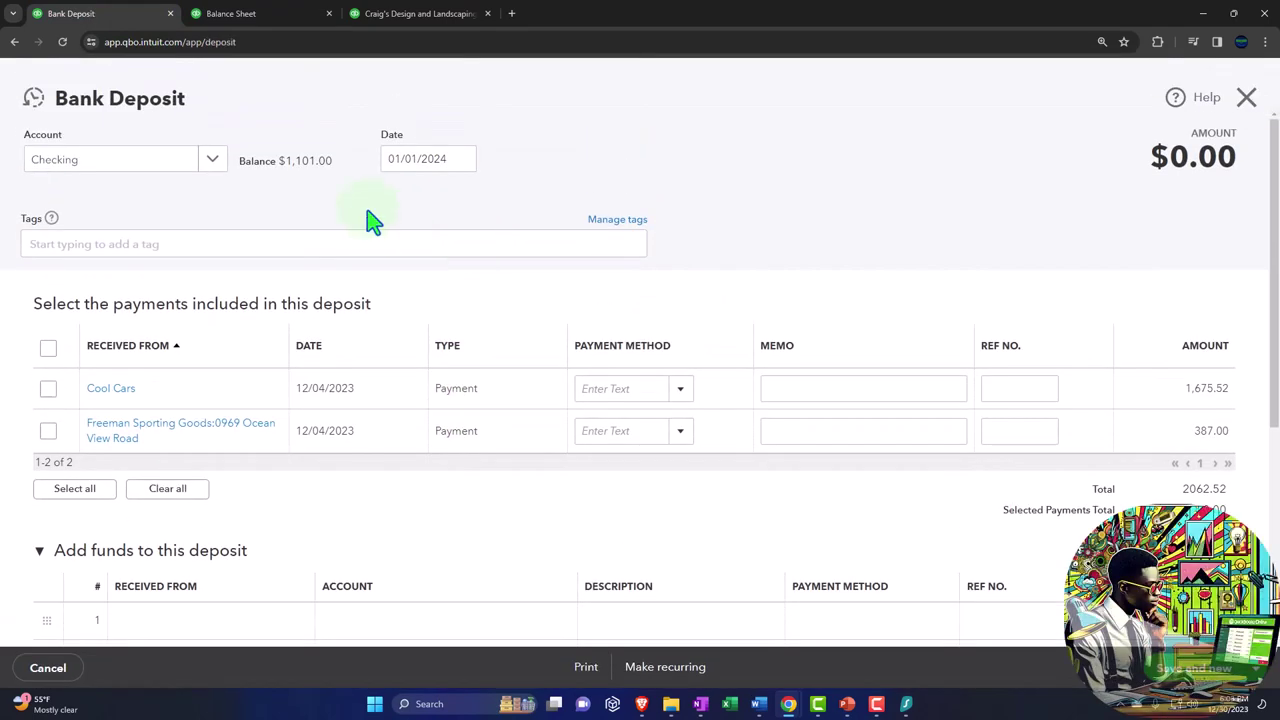
{"action": "left_click", "coordinate": [212, 162]}
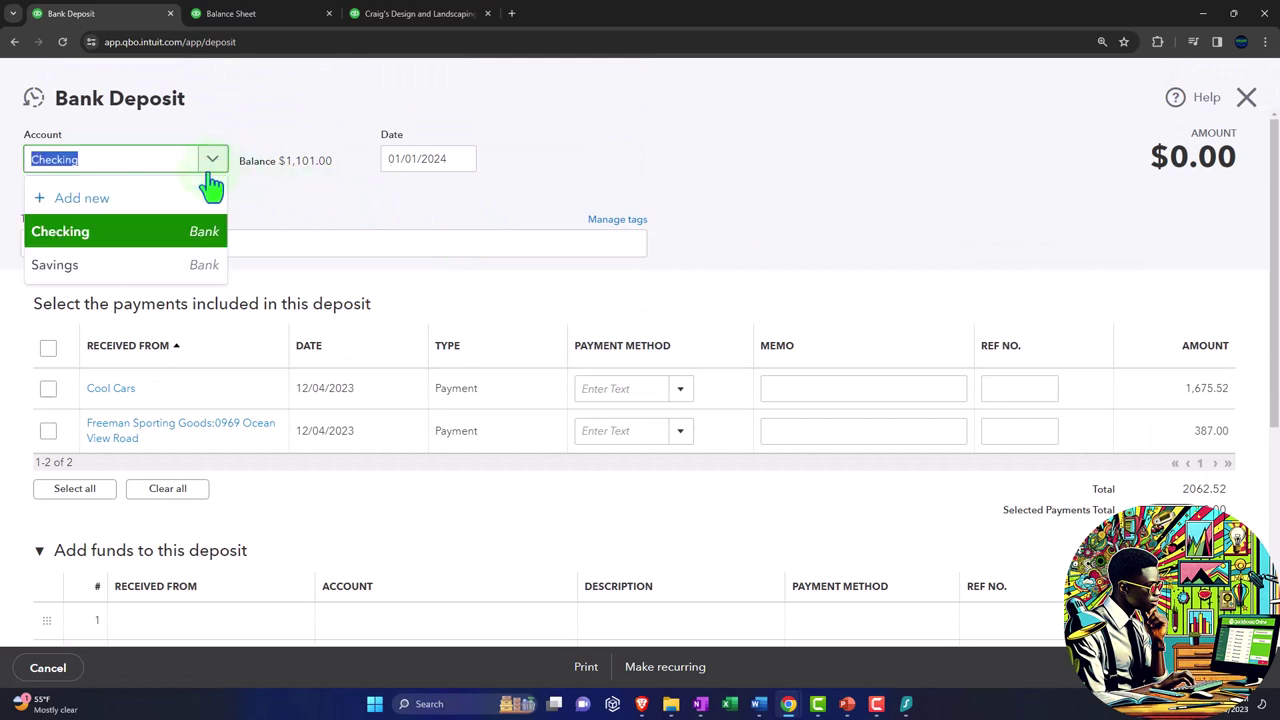
{"action": "left_click", "coordinate": [143, 266]}
{"action": "key", "text": "Tab"}
{"action": "key", "text": "plus"}
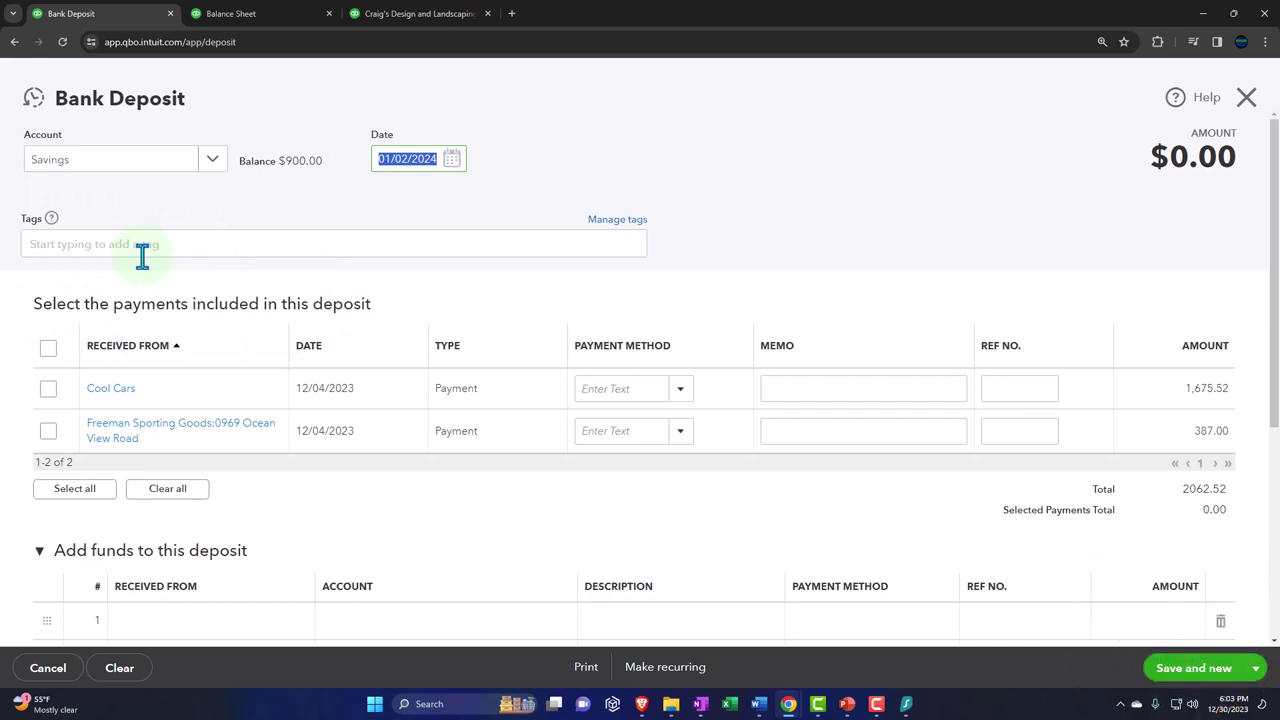
{"action": "scroll", "coordinate": [140, 257], "scroll_direction": "down", "scroll_amount": 2}
{"action": "left_click", "coordinate": [145, 424]}
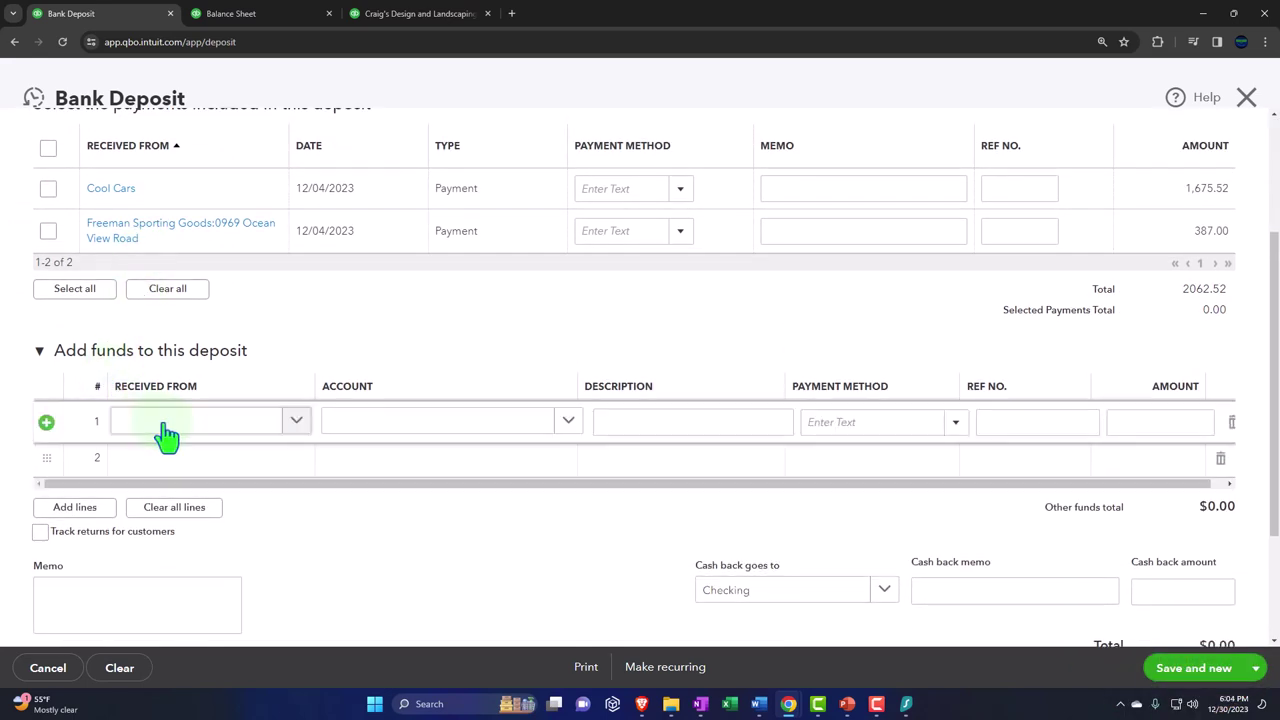
{"action": "left_click", "coordinate": [166, 430]}
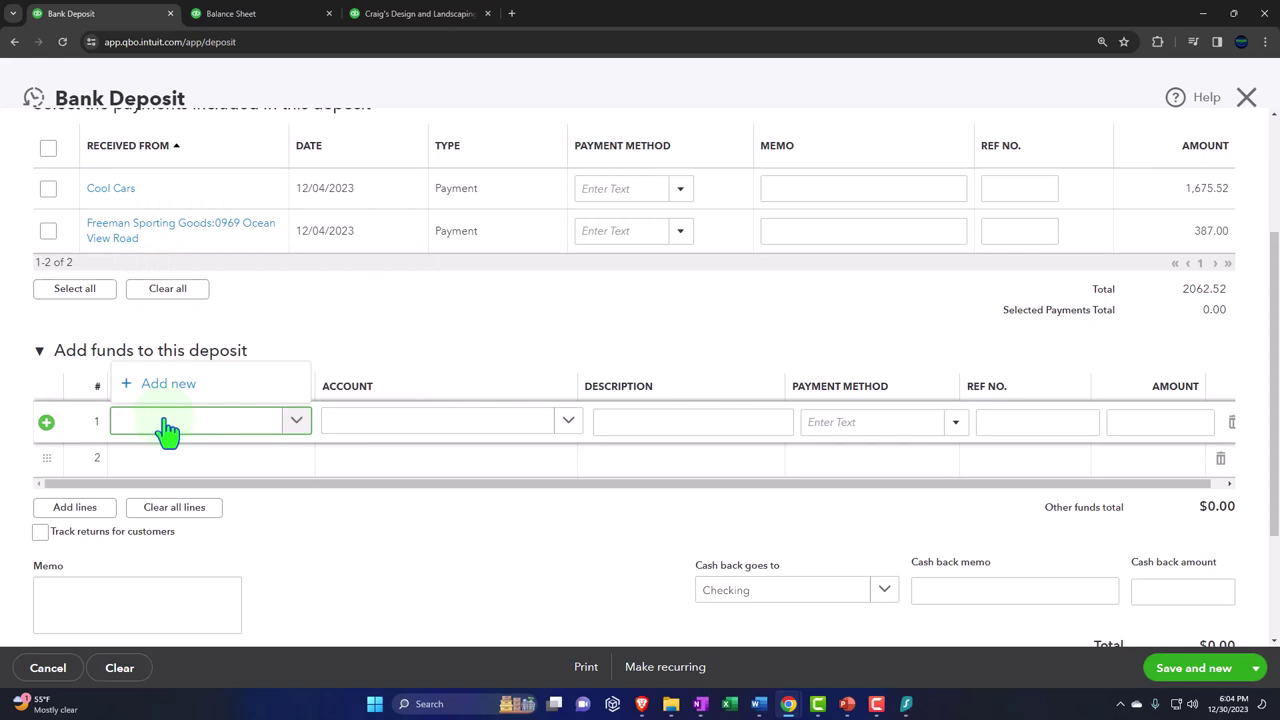
{"action": "left_click", "coordinate": [166, 428]}
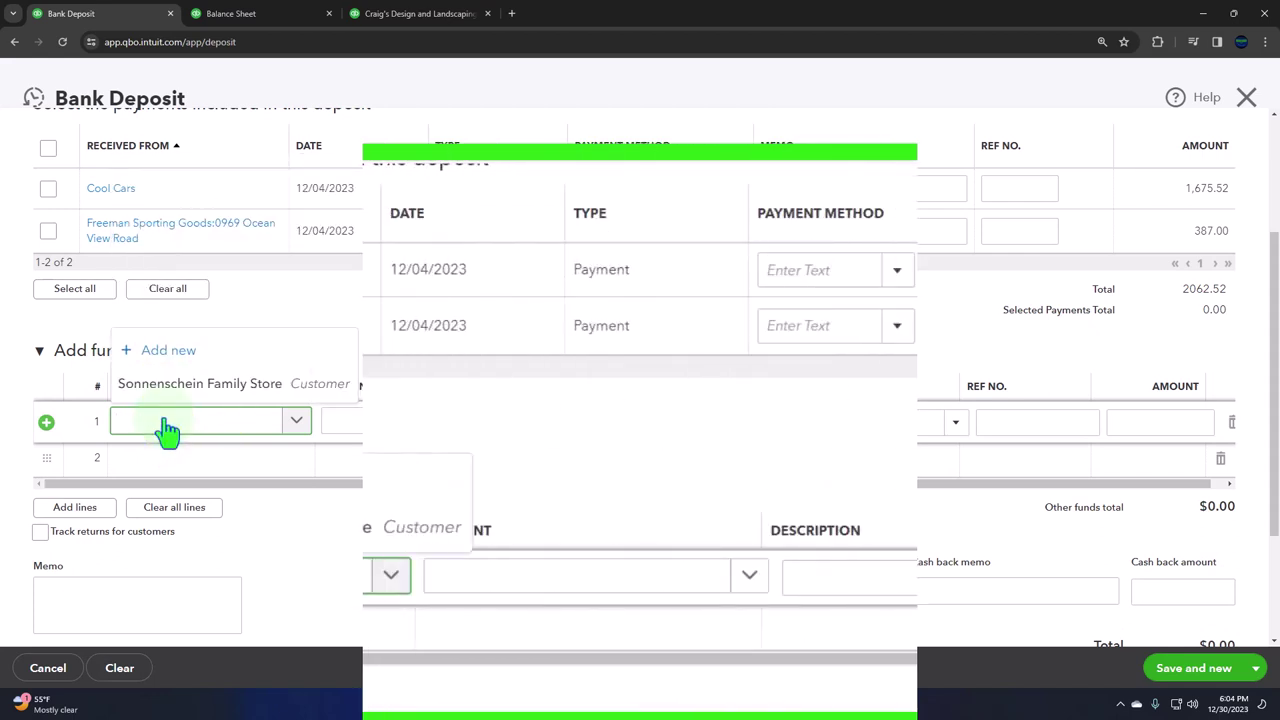
{"action": "left_click", "coordinate": [232, 14]}
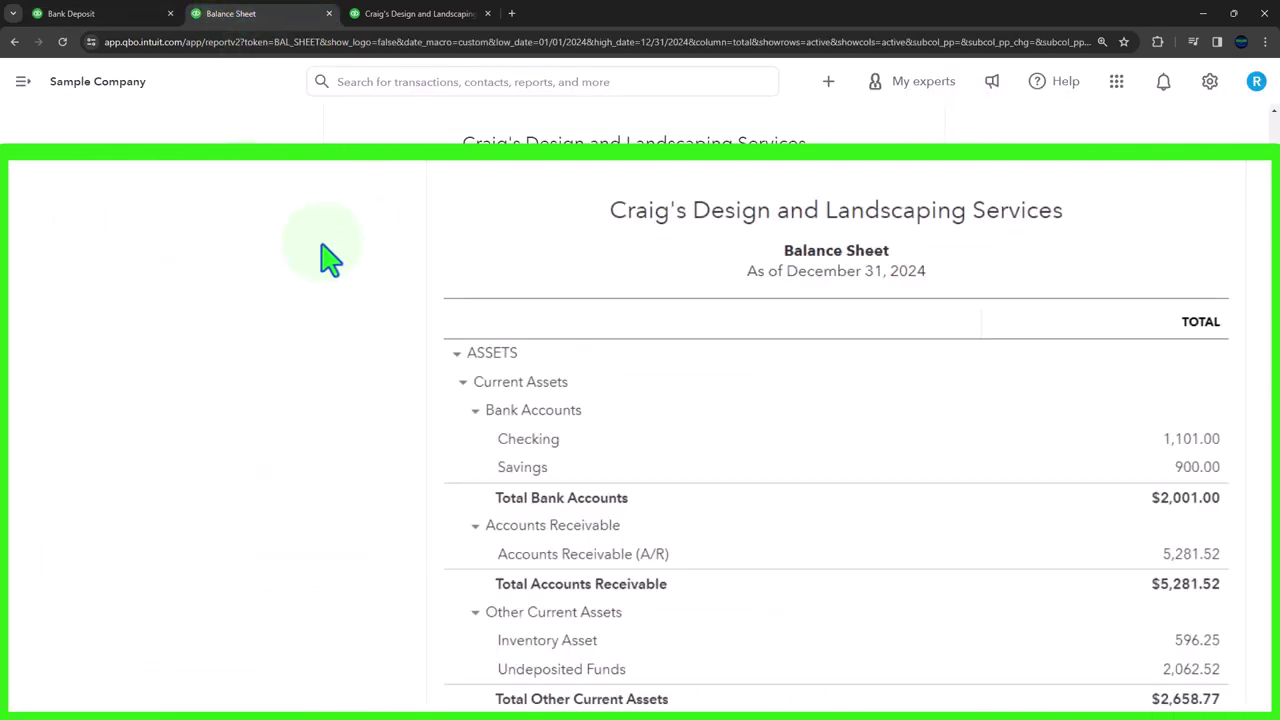
{"action": "left_click", "coordinate": [45, 14]}
{"action": "left_click", "coordinate": [287, 600]}
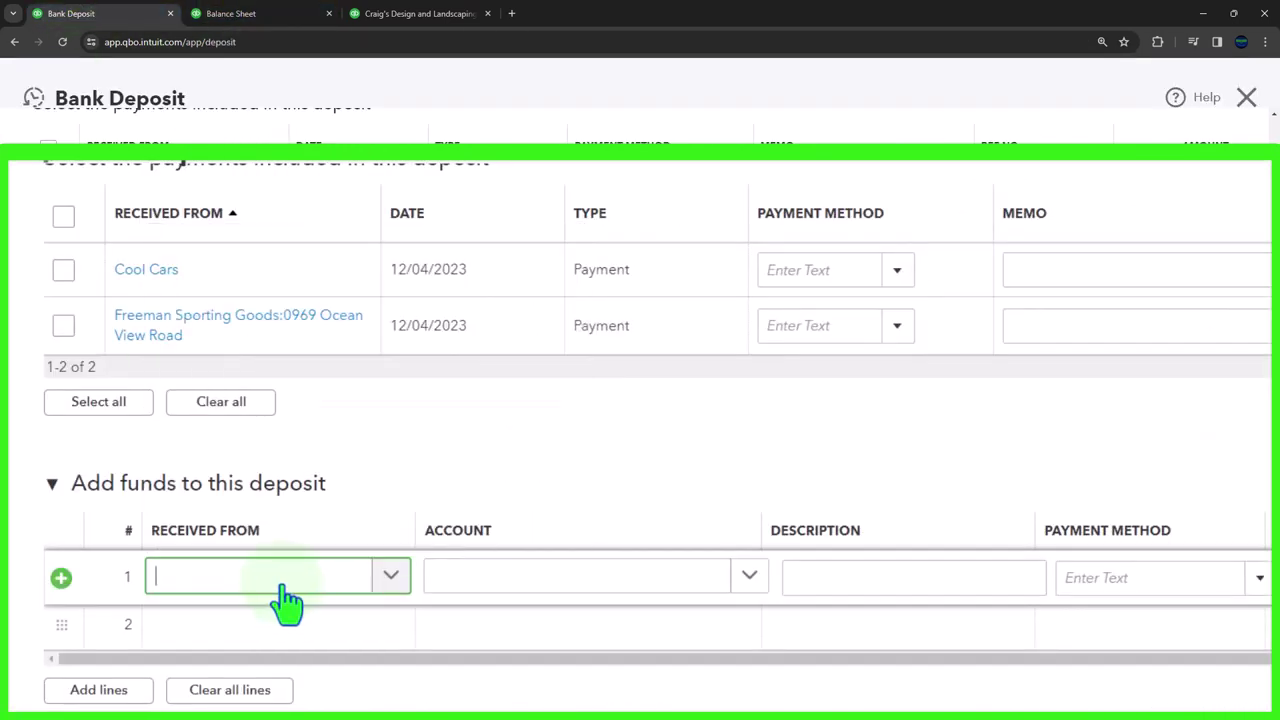
Fill the first added-funds line of the deposit with Checking as the account and an amount of 200.00.
{"action": "left_click", "coordinate": [622, 597]}
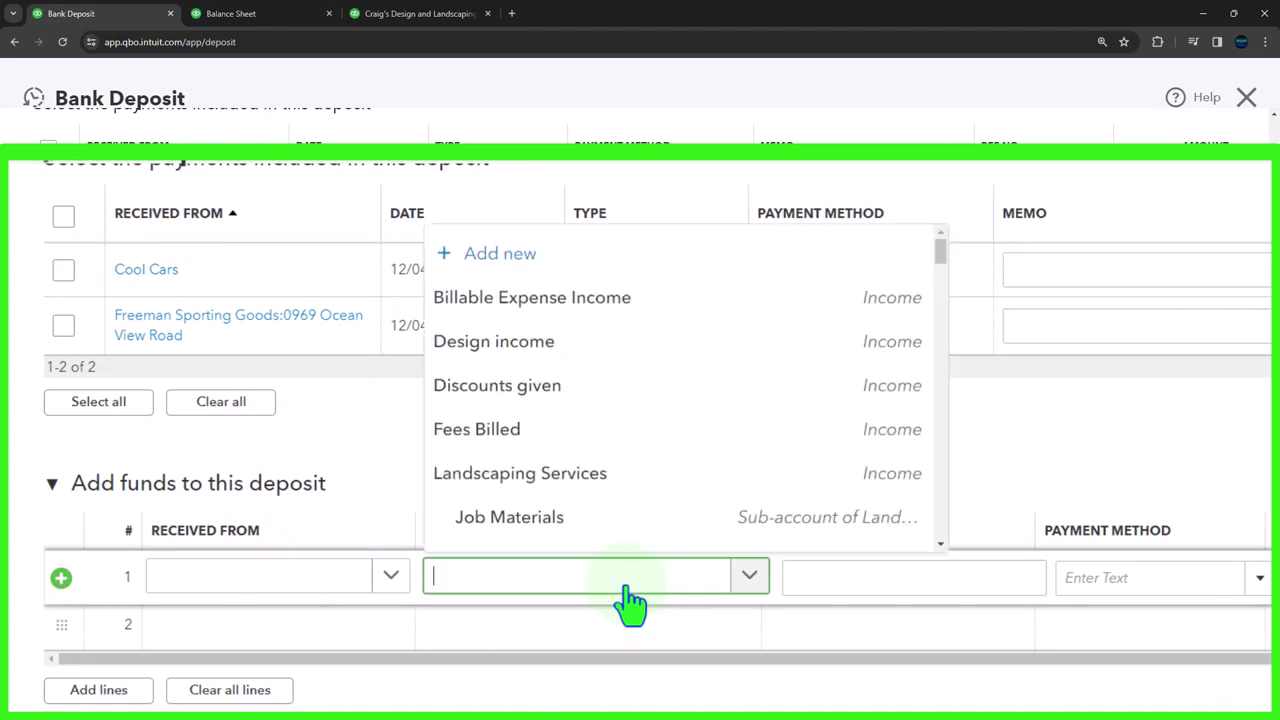
{"action": "type", "text": "Check"}
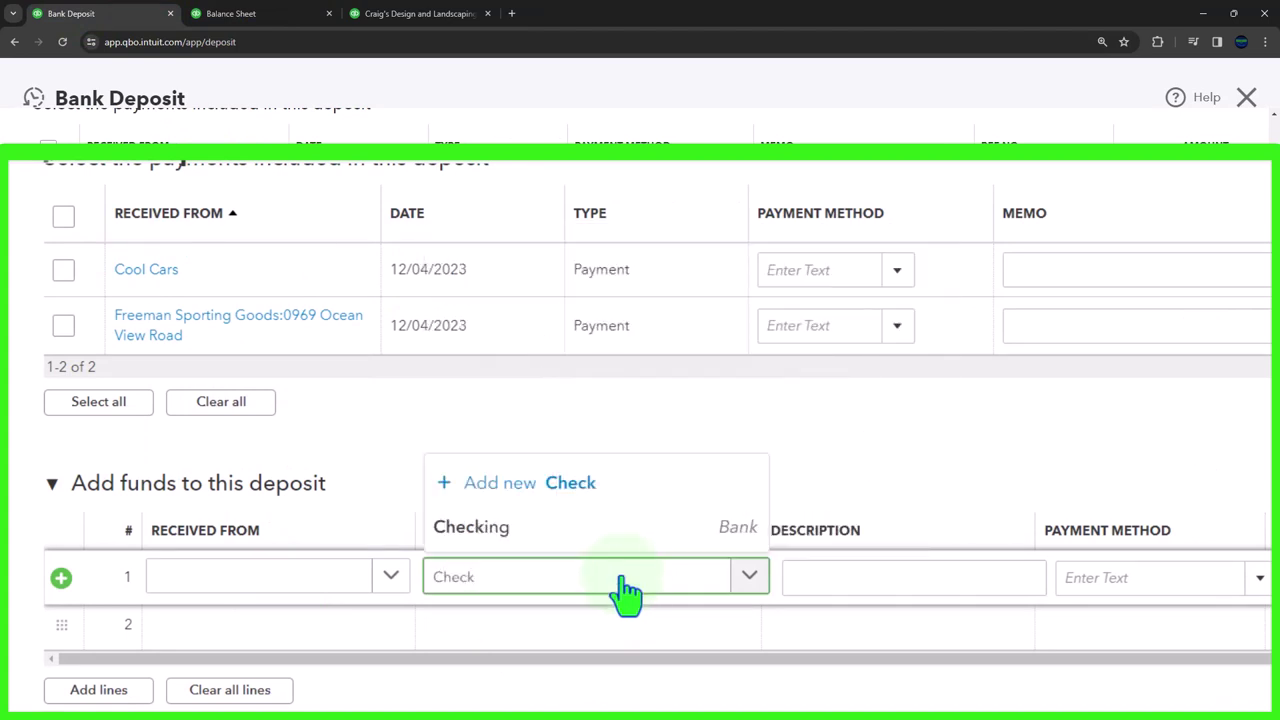
{"action": "left_click", "coordinate": [528, 530]}
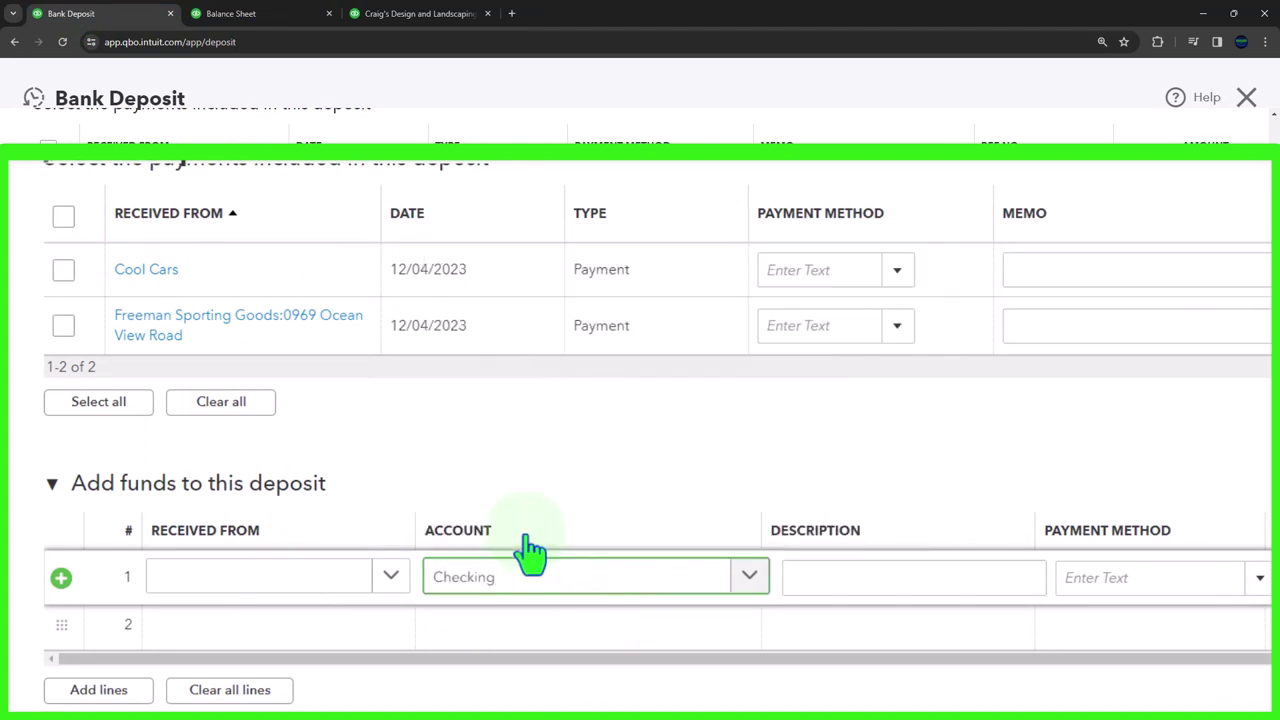
{"action": "key", "text": "Tab"}
{"action": "key", "text": "Tab"}
{"action": "key", "text": "Tab"}
{"action": "key", "text": "Tab"}
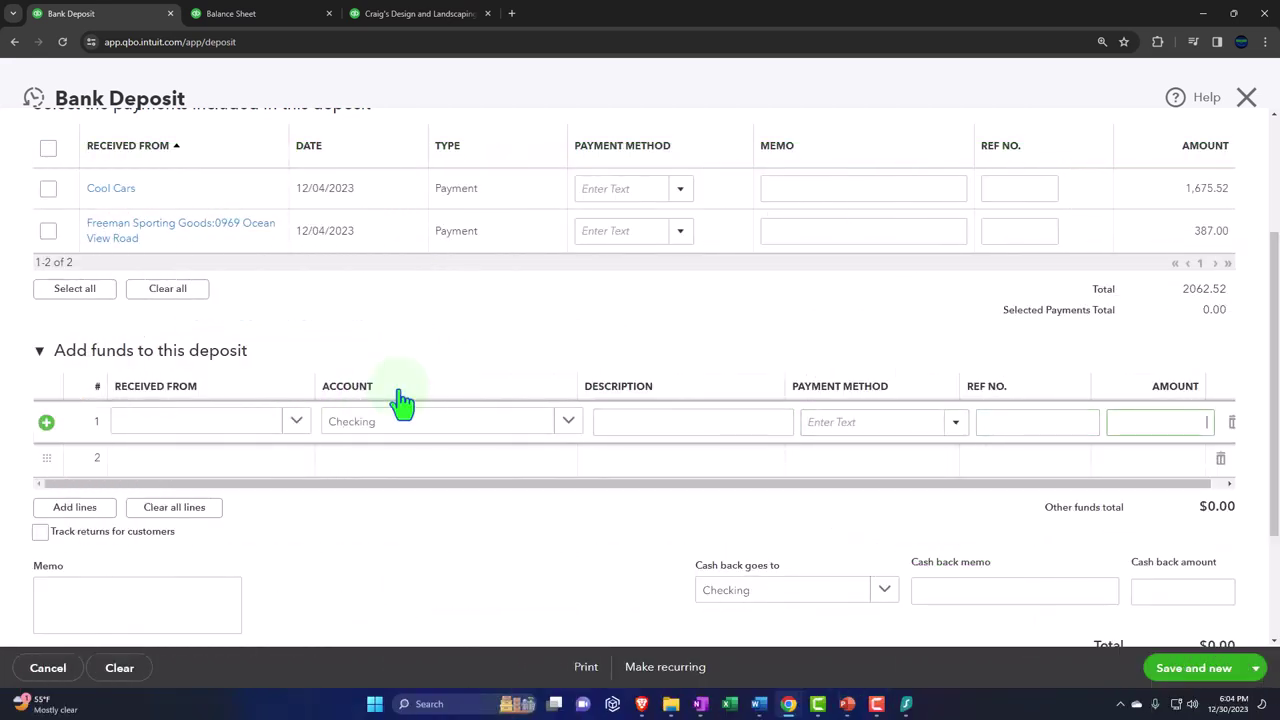
{"action": "key", "text": "Tab"}
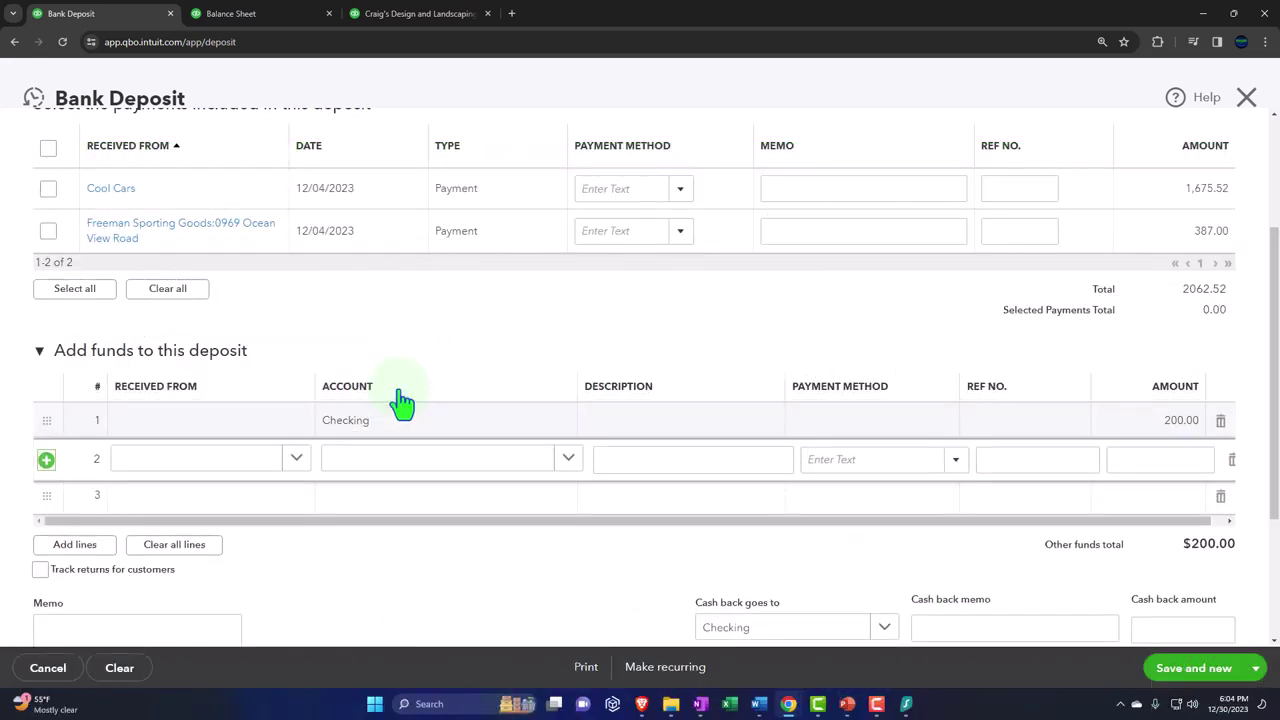
Check the deposit's header and totals, then save and close the bank deposit.
{"action": "scroll", "coordinate": [398, 400], "scroll_direction": "up", "scroll_amount": 2}
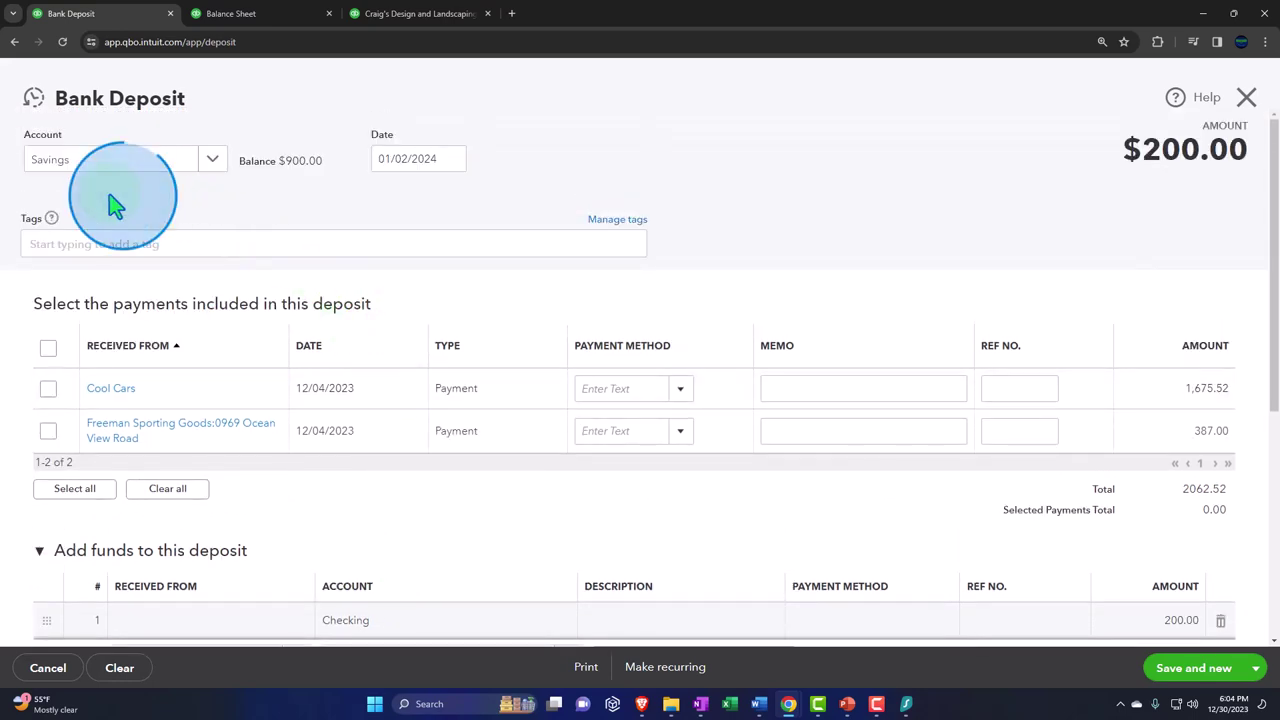
{"action": "scroll", "coordinate": [109, 229], "scroll_direction": "down", "scroll_amount": 4}
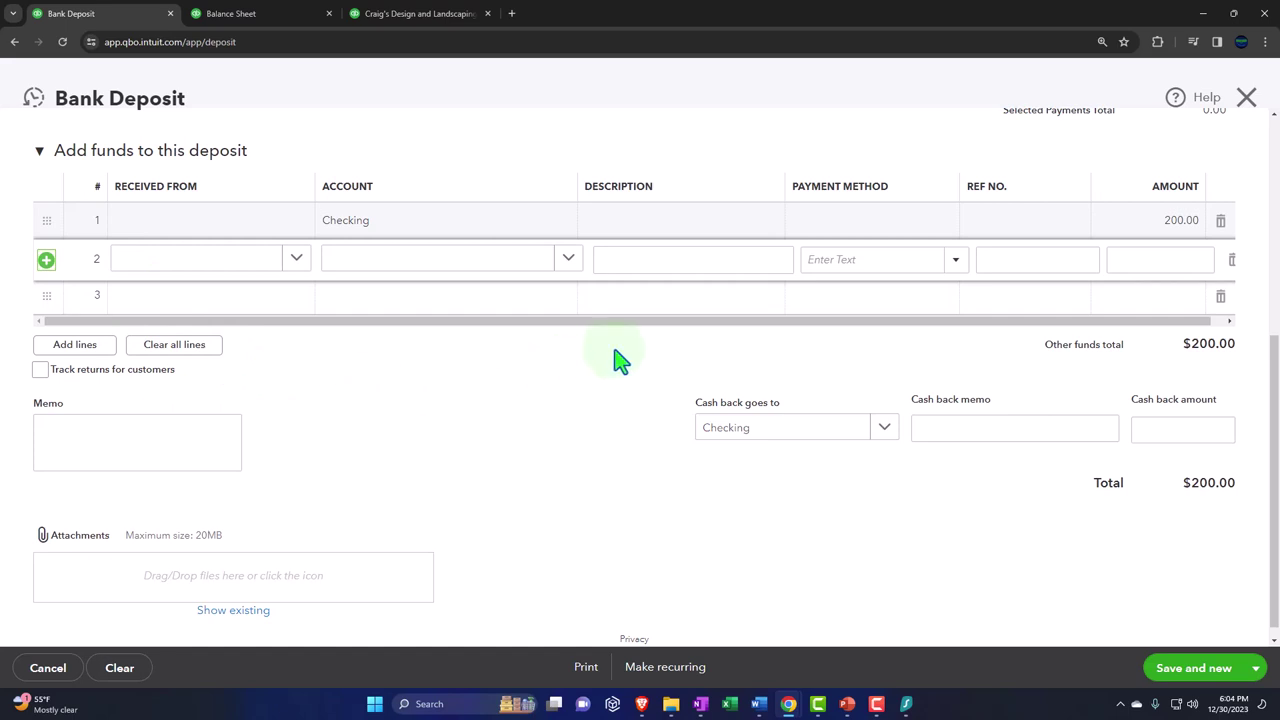
{"action": "left_click", "coordinate": [443, 247]}
{"action": "left_click", "coordinate": [1246, 670]}
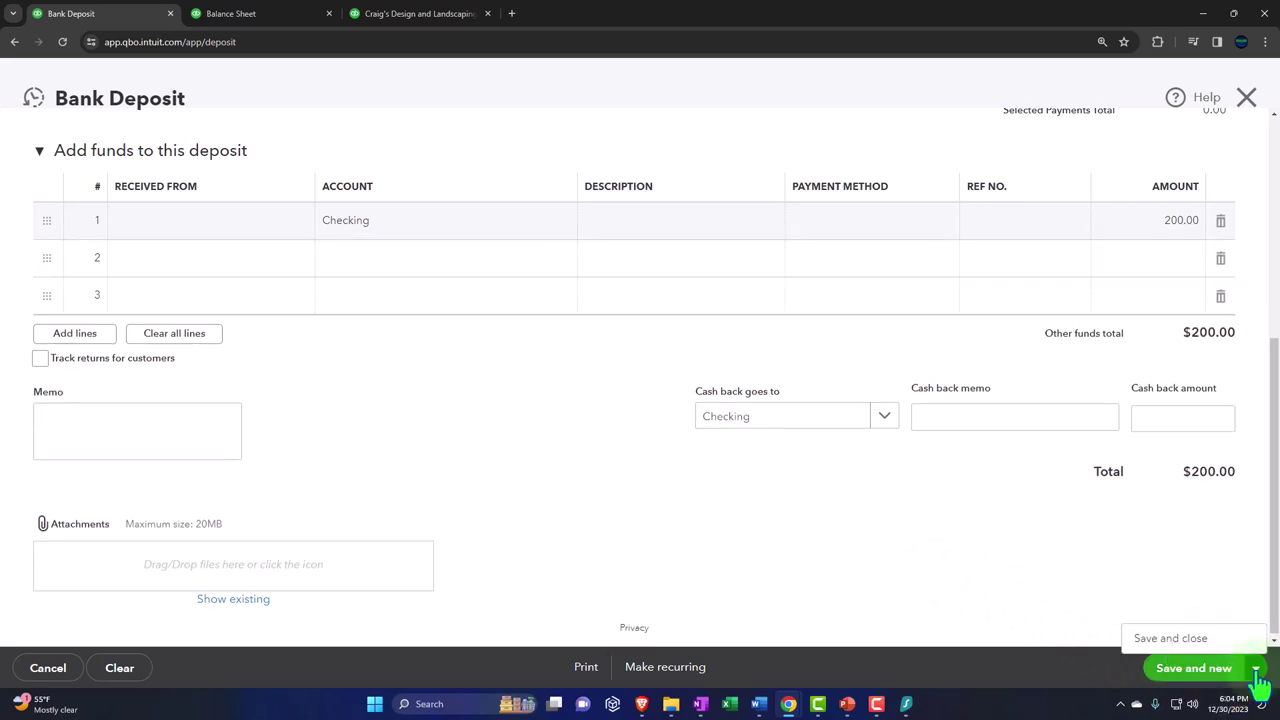
{"action": "left_click", "coordinate": [1200, 640]}
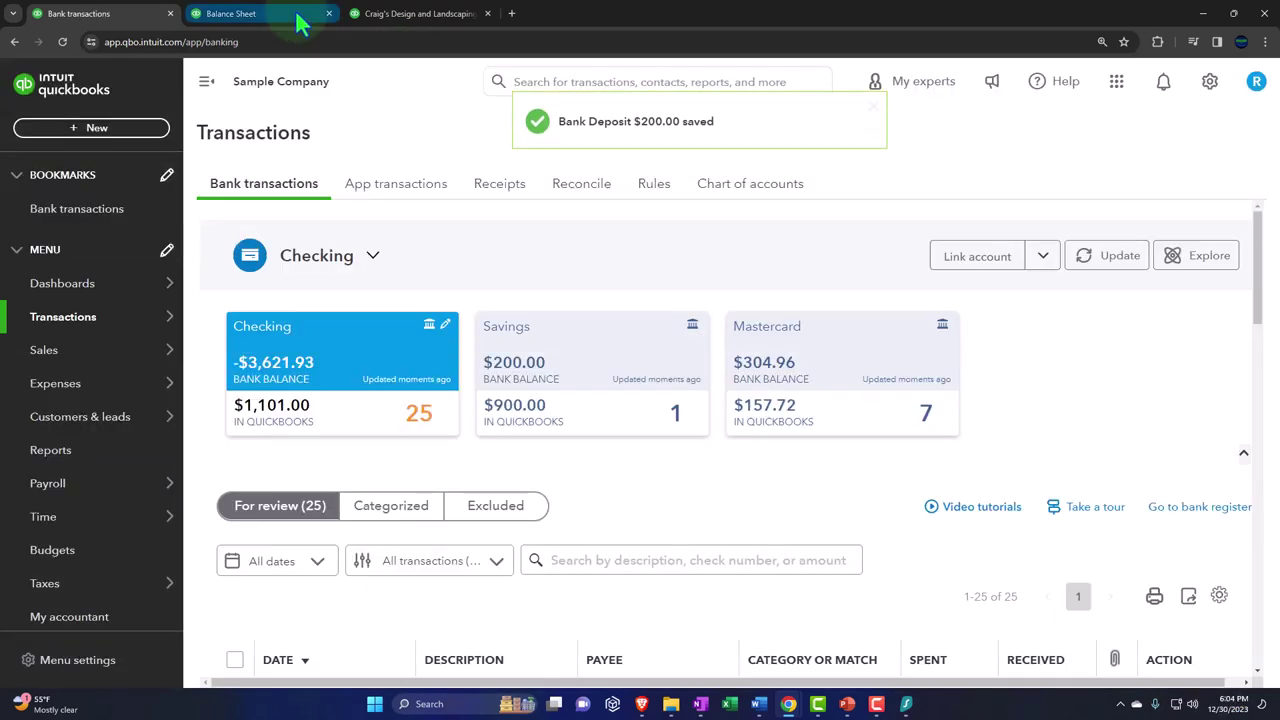
In the Balance Sheet browser tab, view the updated transaction detail behind the Savings balance and return to the report.
{"action": "left_click", "coordinate": [298, 14]}
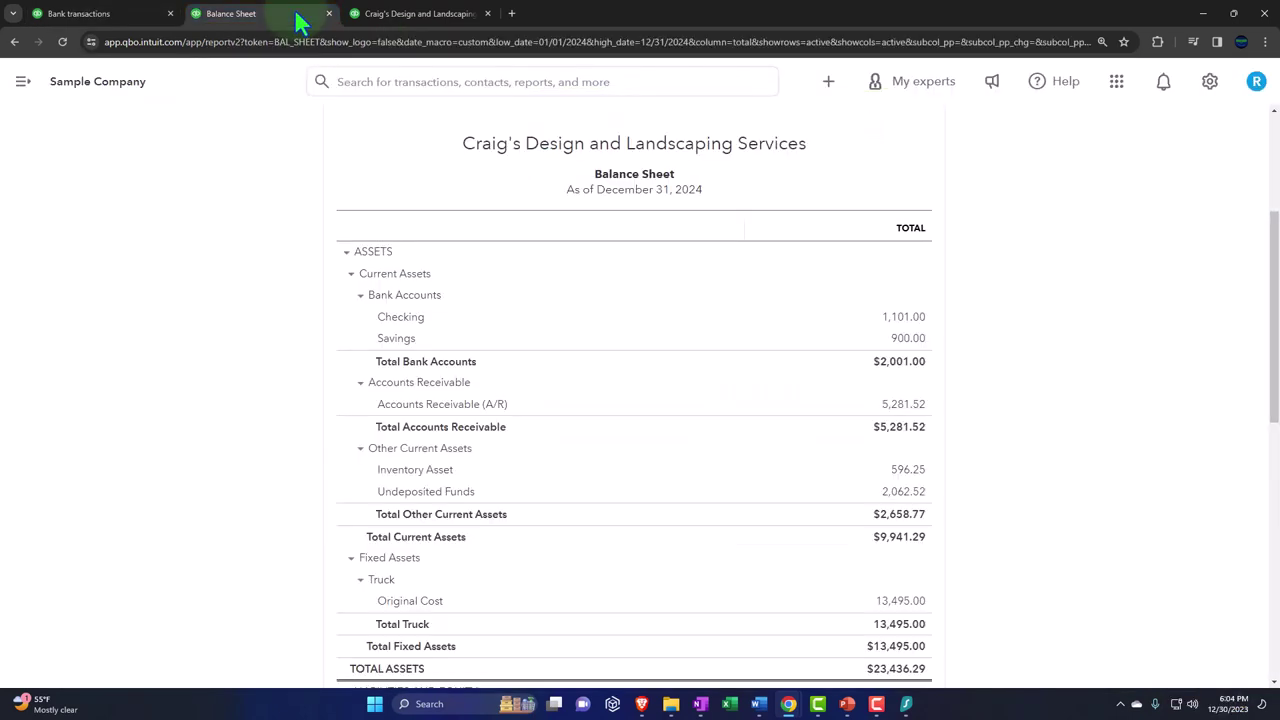
{"action": "left_click", "coordinate": [912, 339]}
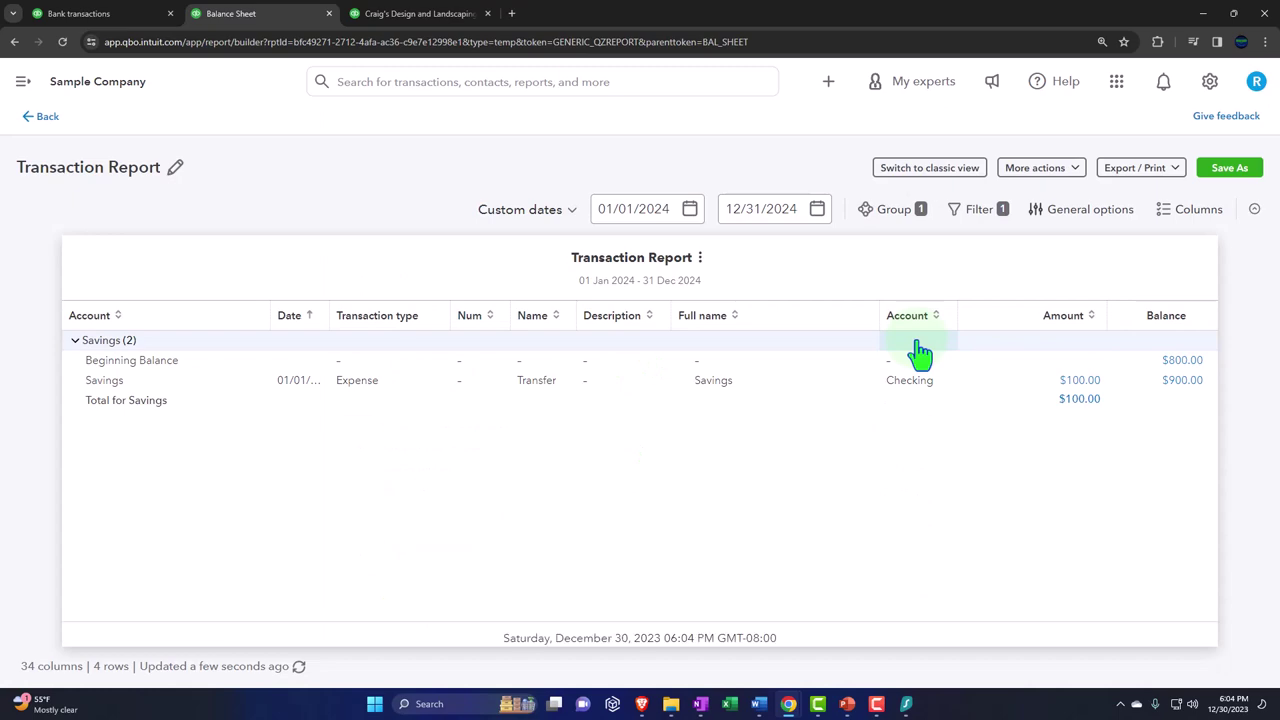
{"action": "left_click", "coordinate": [48, 117]}
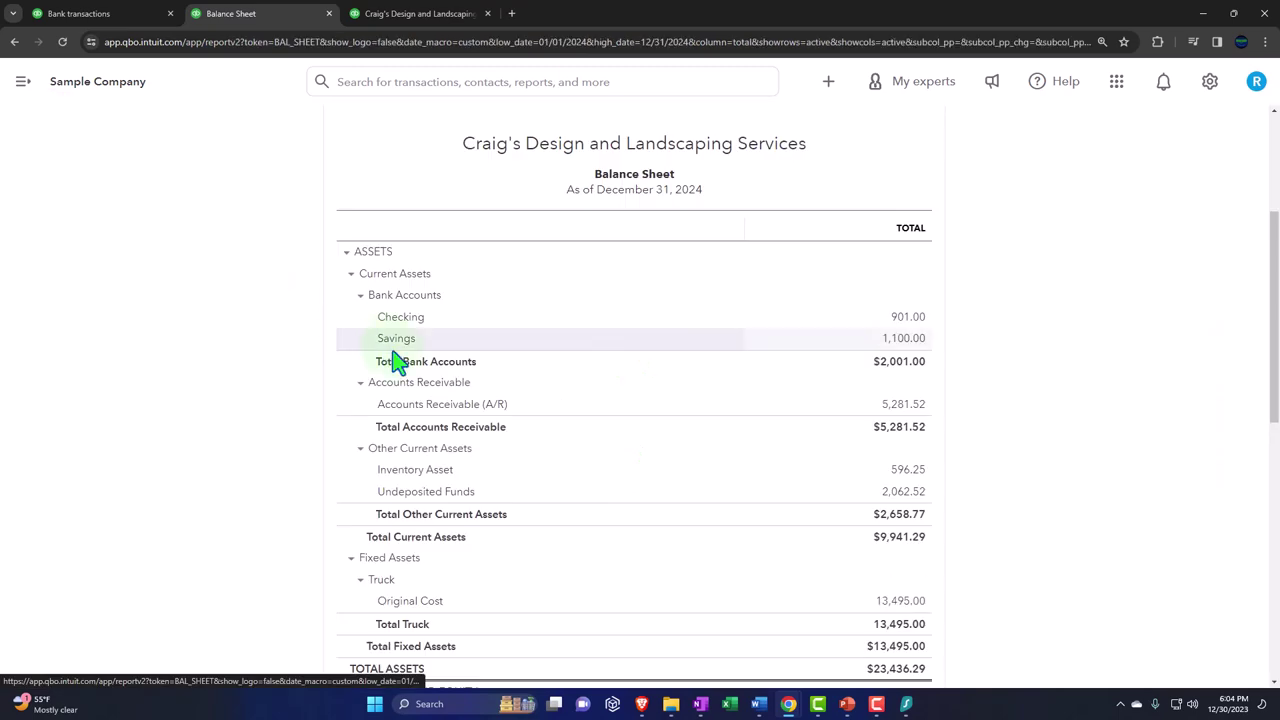
{"action": "left_click", "coordinate": [735, 280]}
{"action": "scroll", "coordinate": [752, 289], "scroll_direction": "down", "scroll_amount": 3}
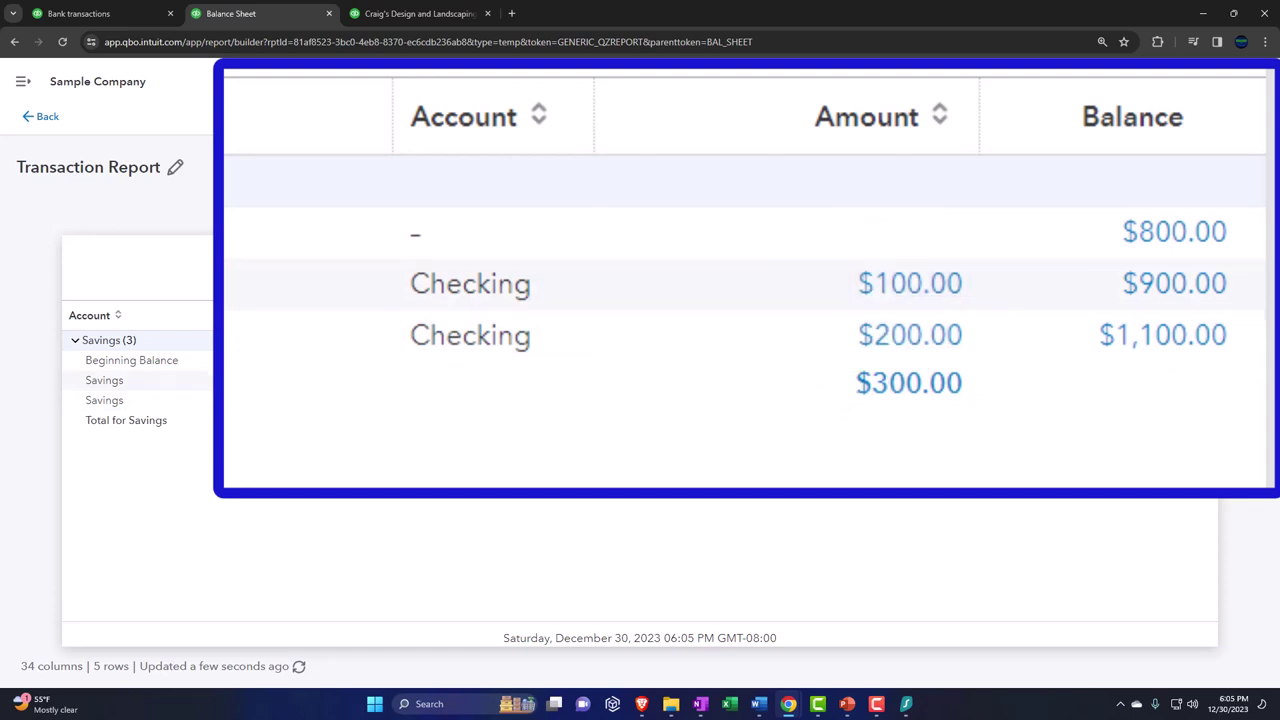
{"action": "left_click", "coordinate": [46, 121]}
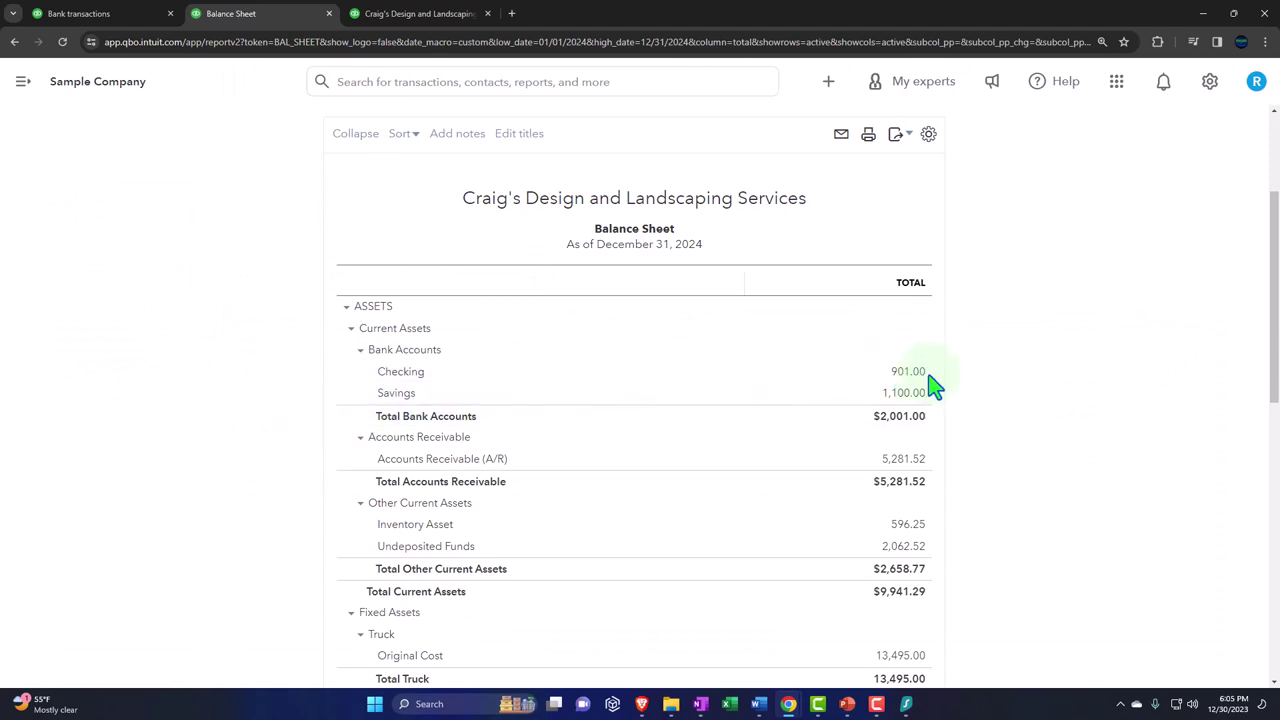
View the transactions behind the Checking balance, return to the balance sheet and switch to the Bank transactions browser tab.
{"action": "left_click", "coordinate": [912, 373]}
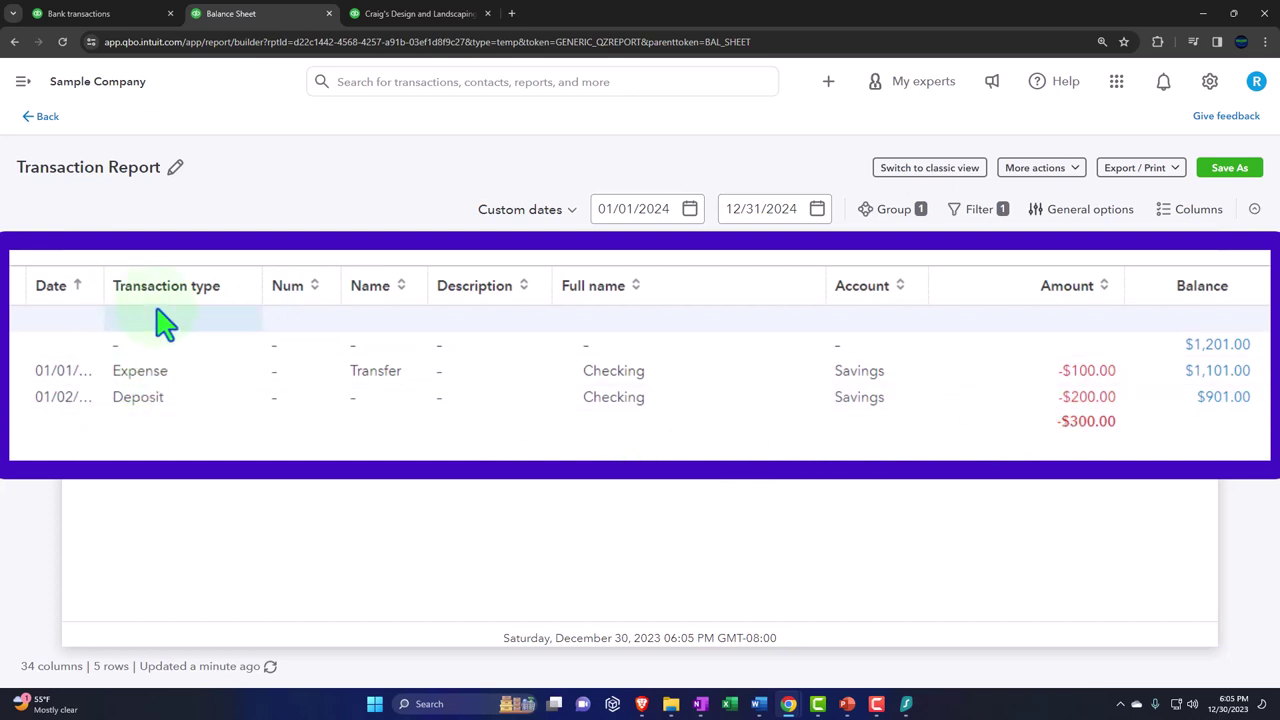
{"action": "left_click", "coordinate": [41, 118]}
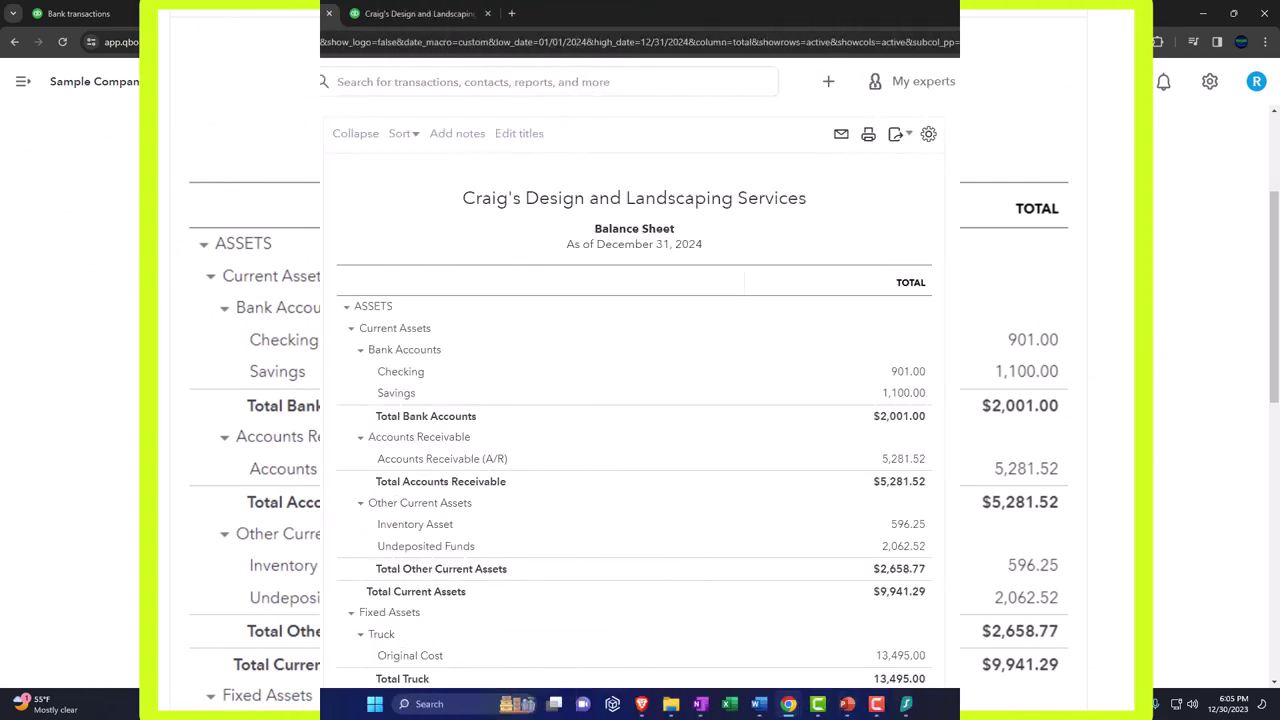
{"action": "left_click", "coordinate": [128, 22]}
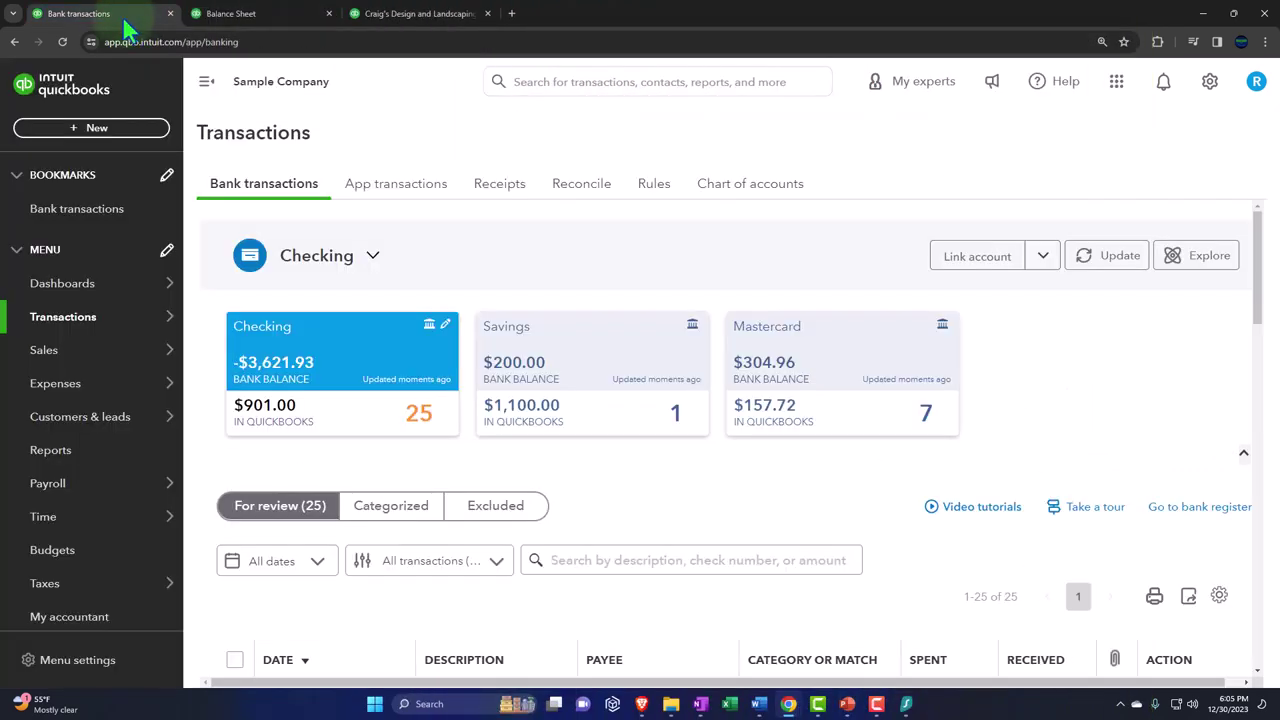
Start a new transfer with funds going from Checking to Savings.
{"action": "left_click", "coordinate": [103, 127]}
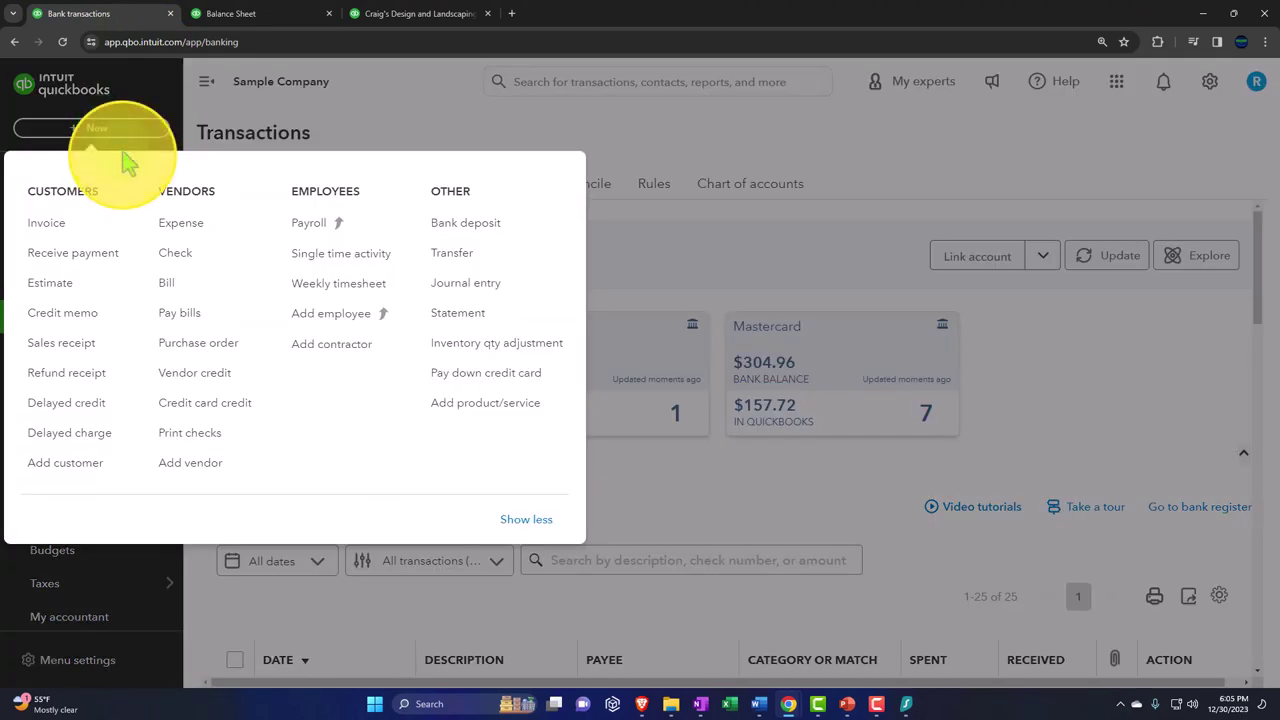
{"action": "left_click", "coordinate": [455, 262]}
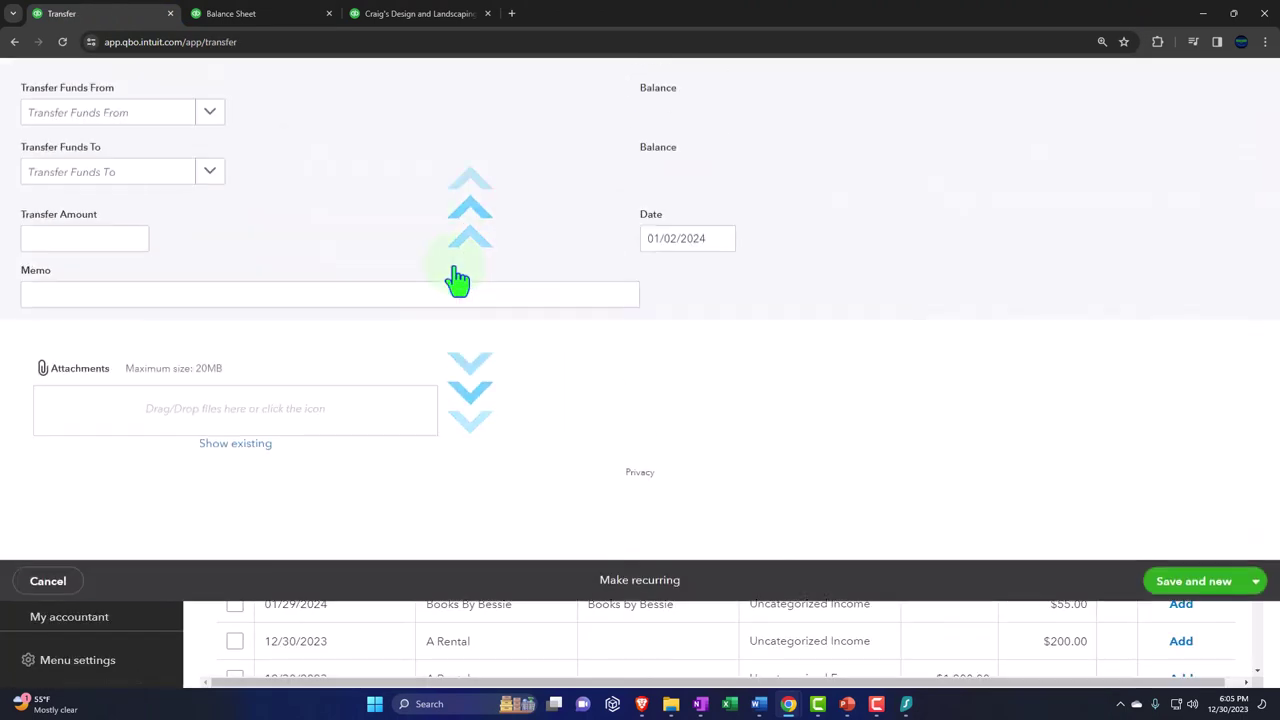
{"action": "scroll", "coordinate": [457, 281], "scroll_direction": "up", "scroll_amount": 2}
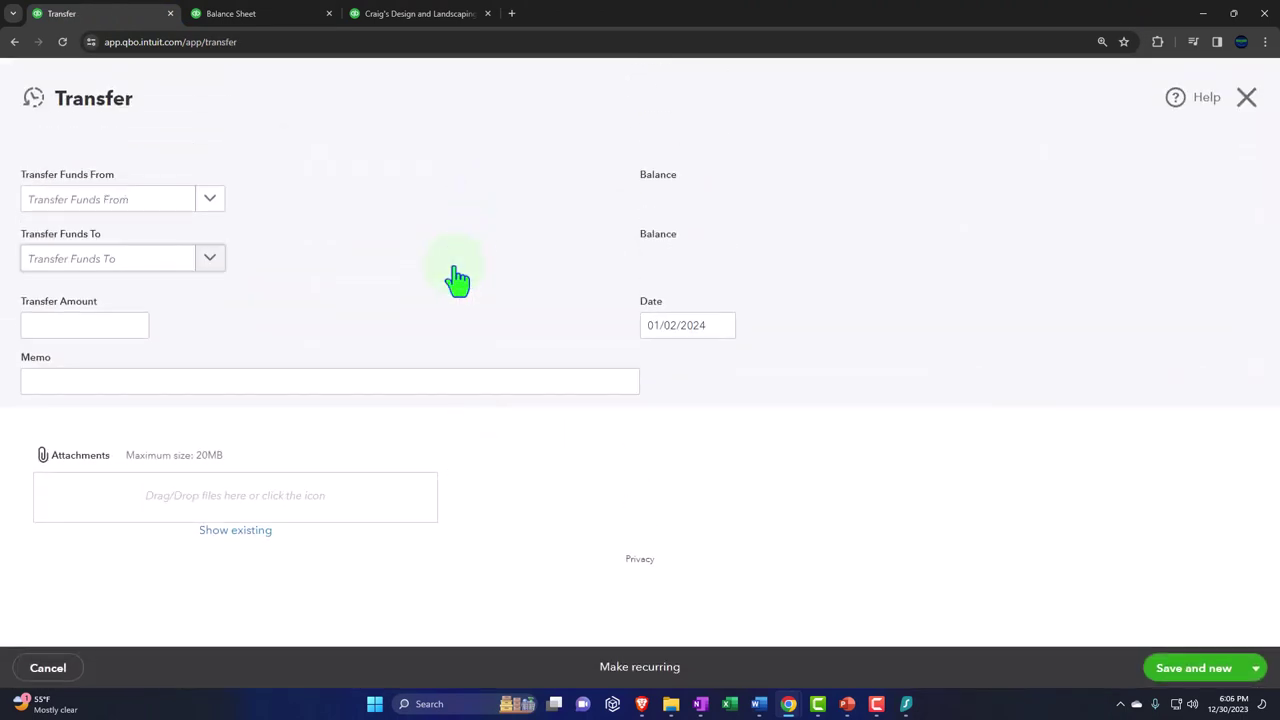
{"action": "left_click", "coordinate": [211, 200]}
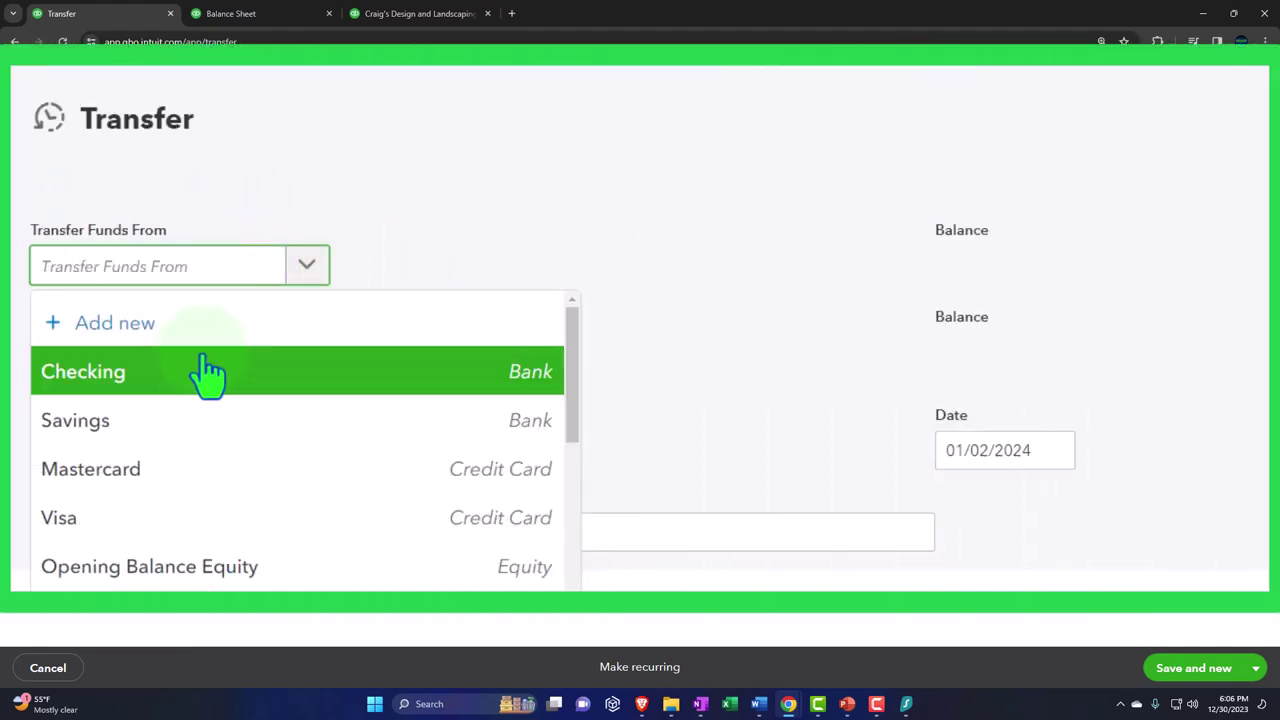
{"action": "left_click", "coordinate": [207, 366]}
{"action": "left_click", "coordinate": [309, 360]}
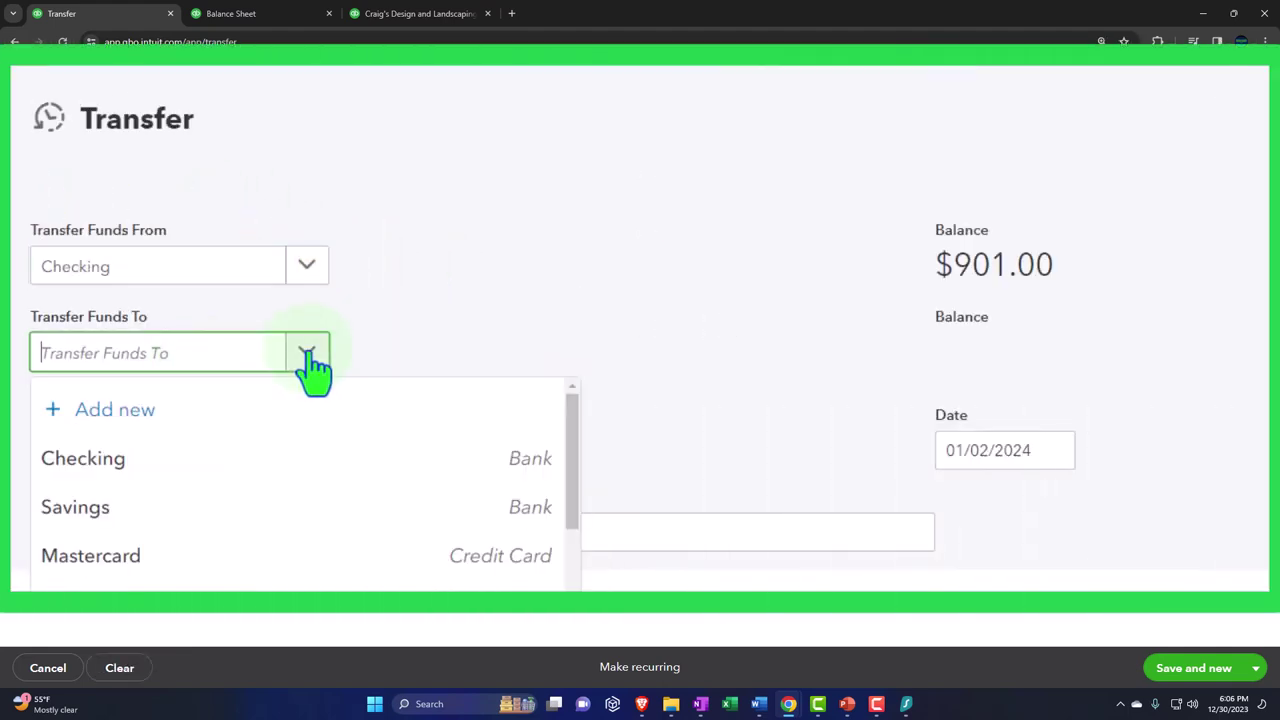
{"action": "left_click", "coordinate": [258, 511]}
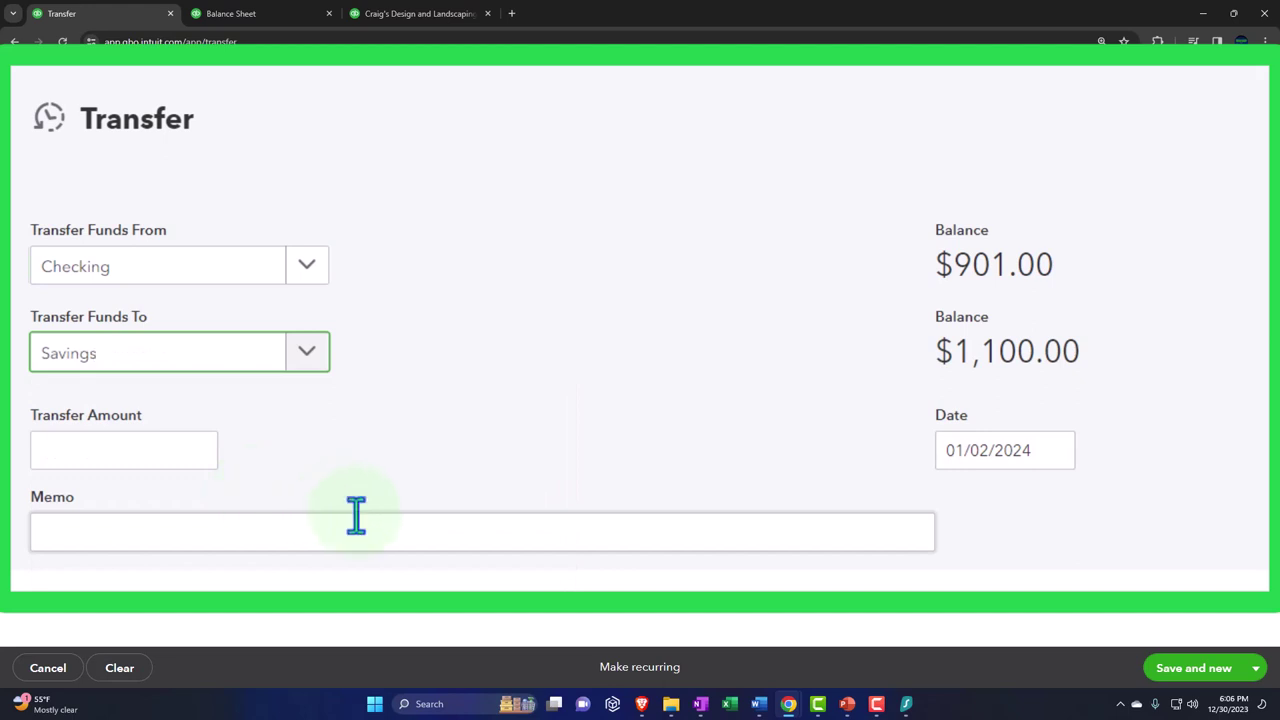
Enter a transfer amount of 300.00, leave the memo blank, and save and close the transfer.
{"action": "left_click", "coordinate": [134, 455]}
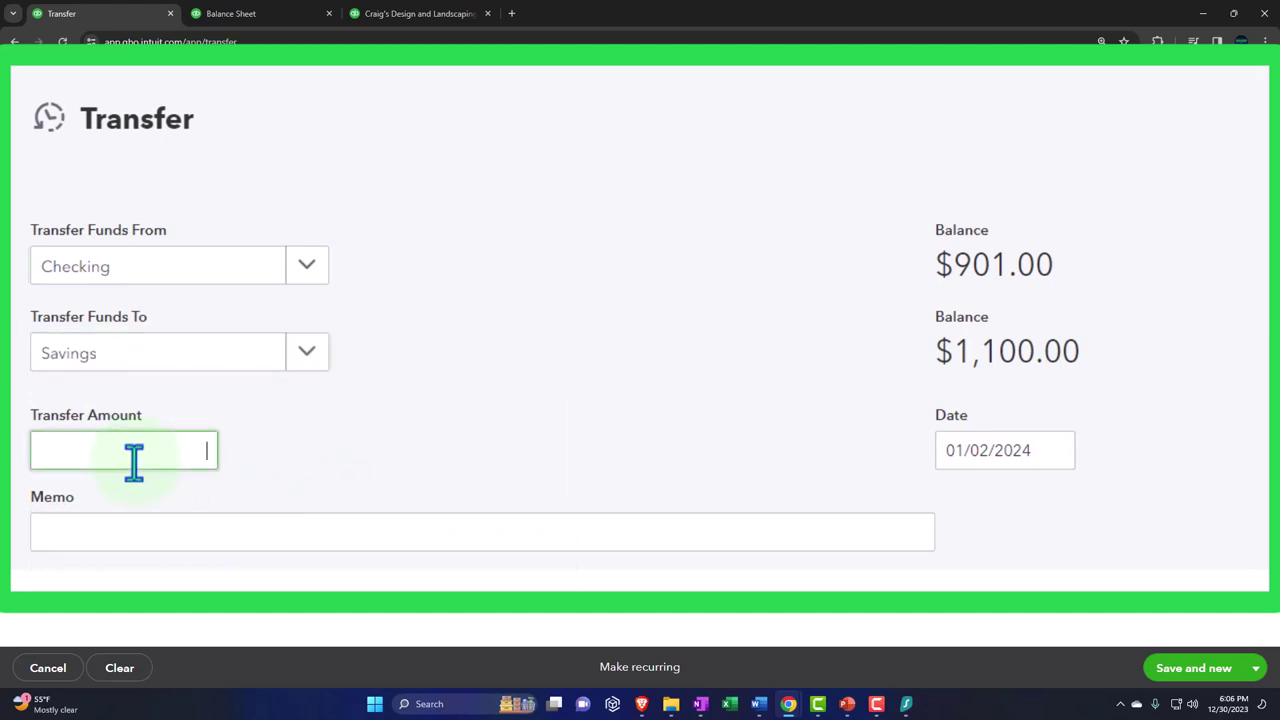
{"action": "type", "text": "300"}
{"action": "key", "text": "Tab"}
{"action": "left_click", "coordinate": [160, 525]}
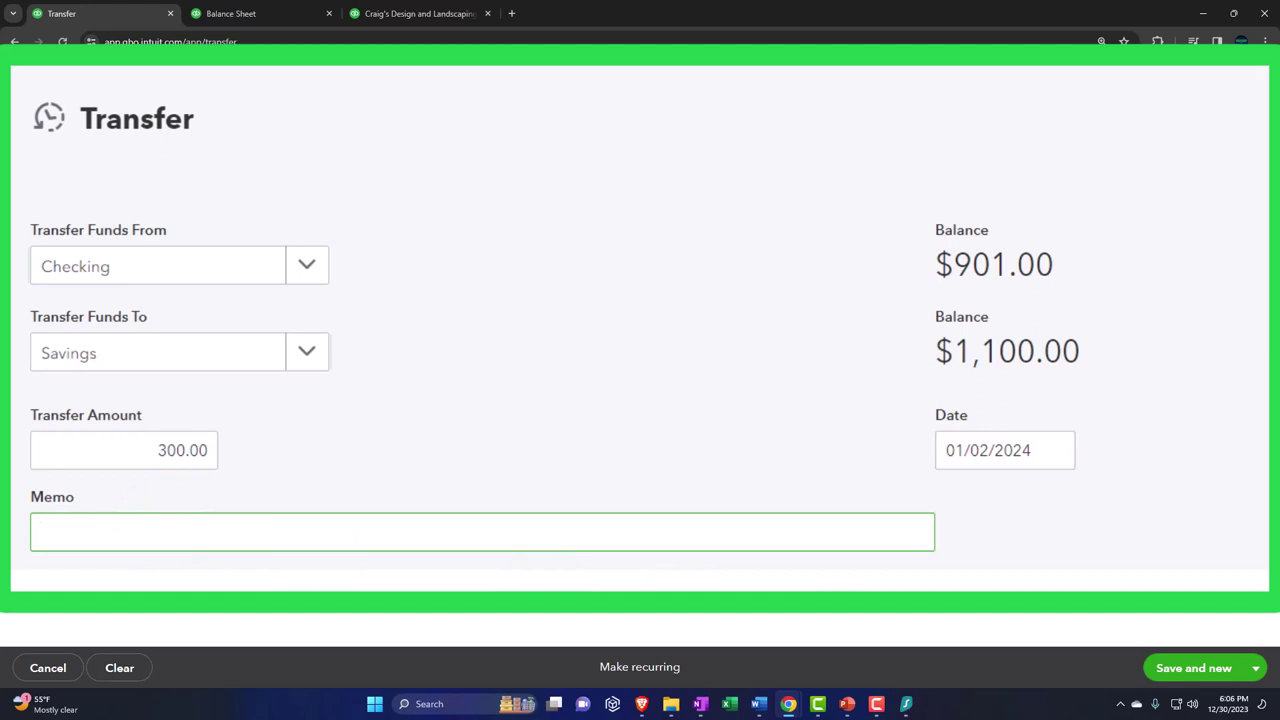
{"action": "left_click", "coordinate": [1255, 668]}
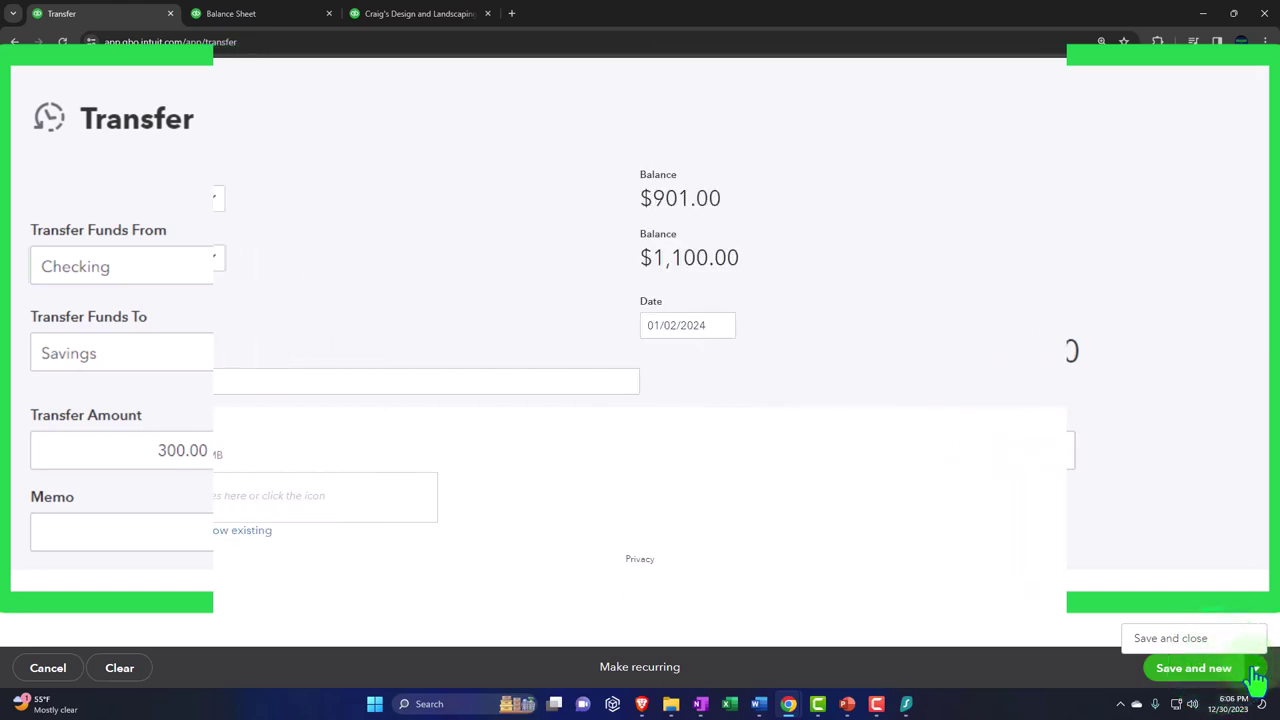
{"action": "left_click", "coordinate": [1195, 640]}
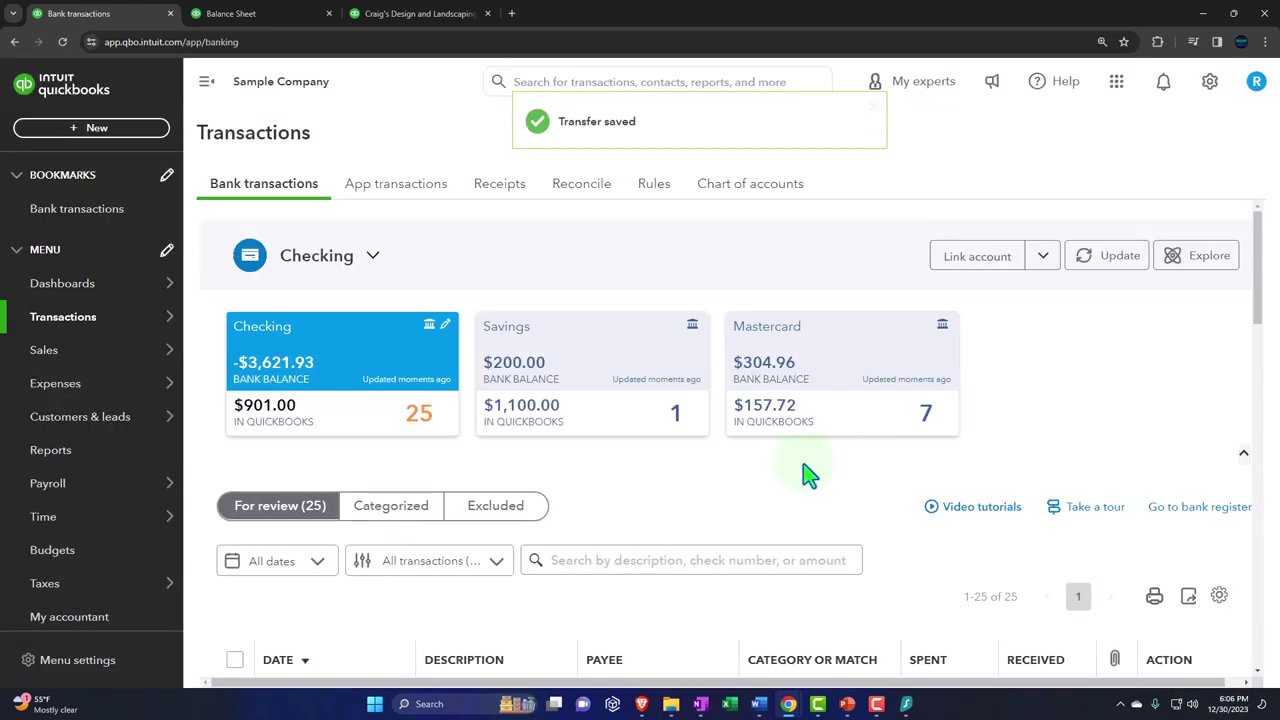
Rerun the report in the Balance Sheet browser tab, view the Checking transaction detail, and return to run the balance sheet again.
{"action": "left_click", "coordinate": [266, 18]}
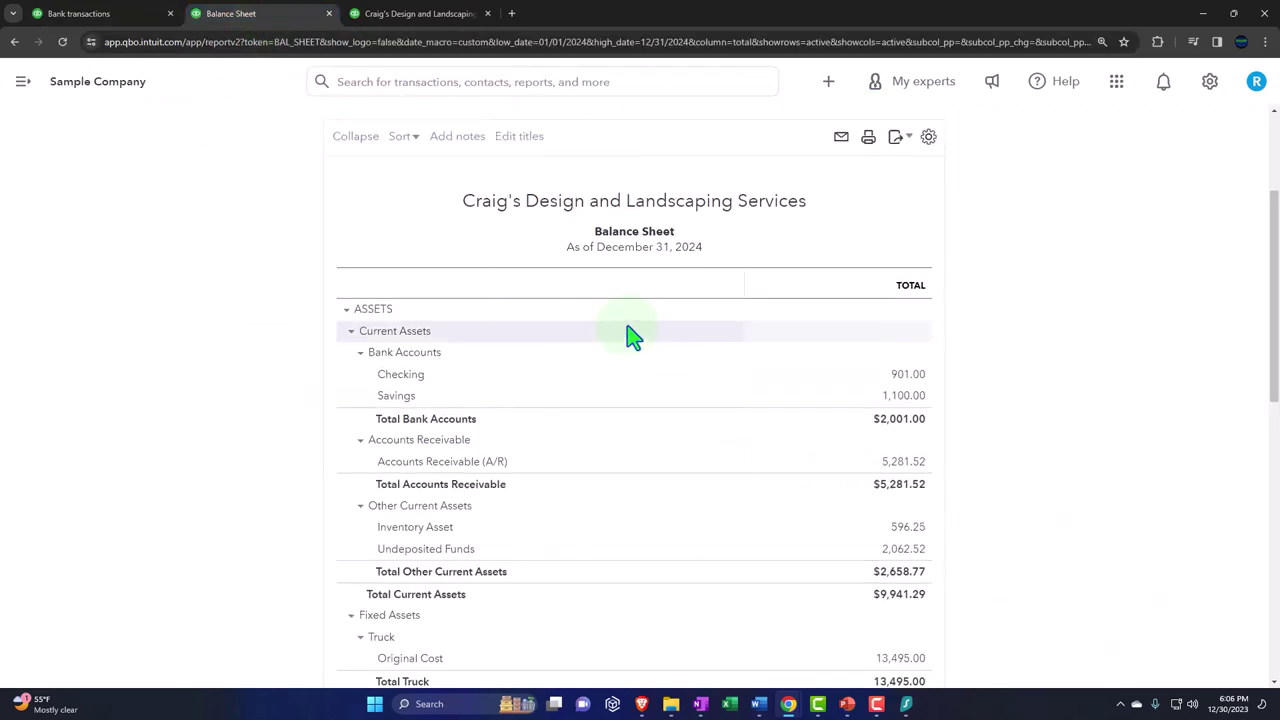
{"action": "scroll", "coordinate": [626, 334], "scroll_direction": "up", "scroll_amount": 3}
{"action": "left_click", "coordinate": [750, 305]}
{"action": "scroll", "coordinate": [752, 330], "scroll_direction": "down", "scroll_amount": 3}
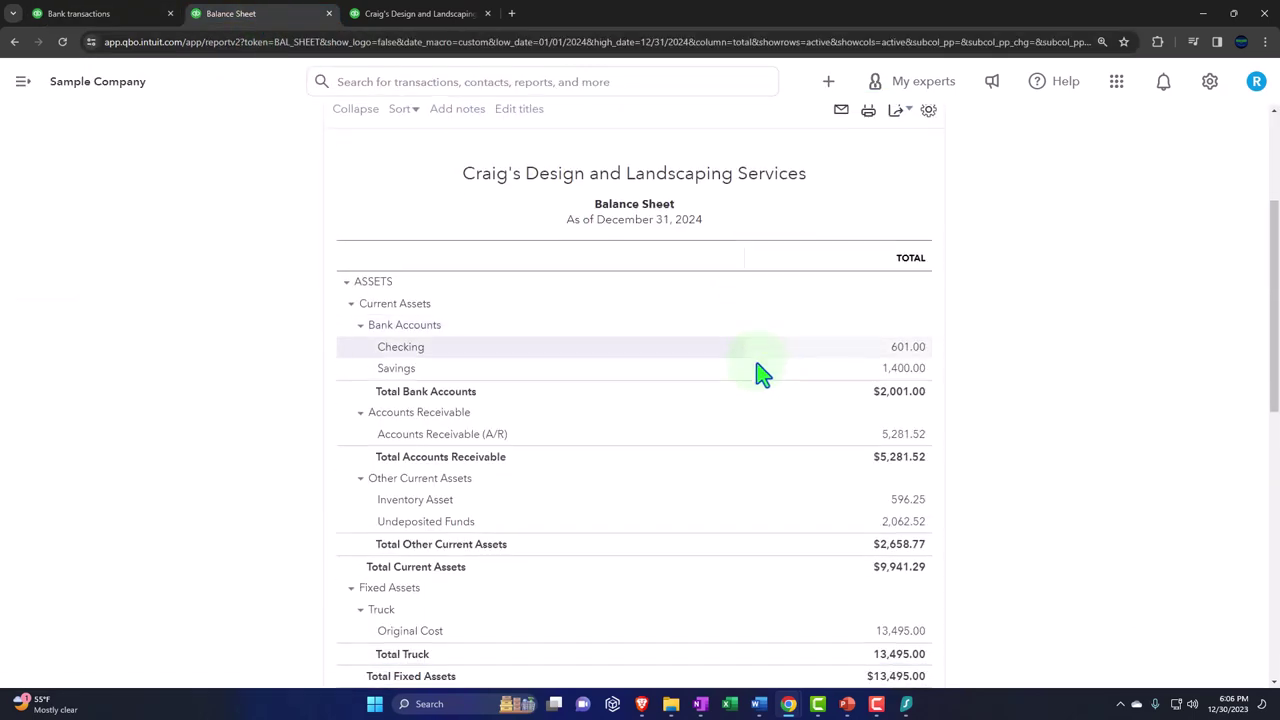
{"action": "left_click", "coordinate": [908, 308]}
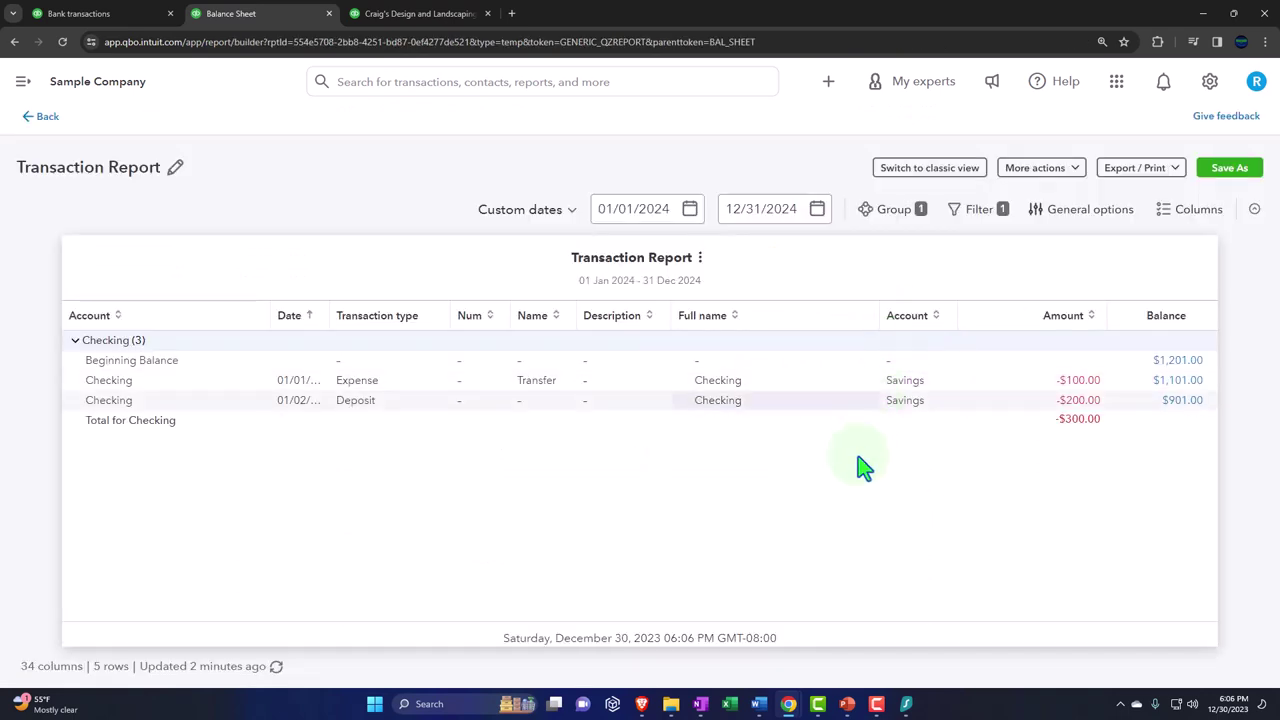
{"action": "left_click", "coordinate": [40, 117]}
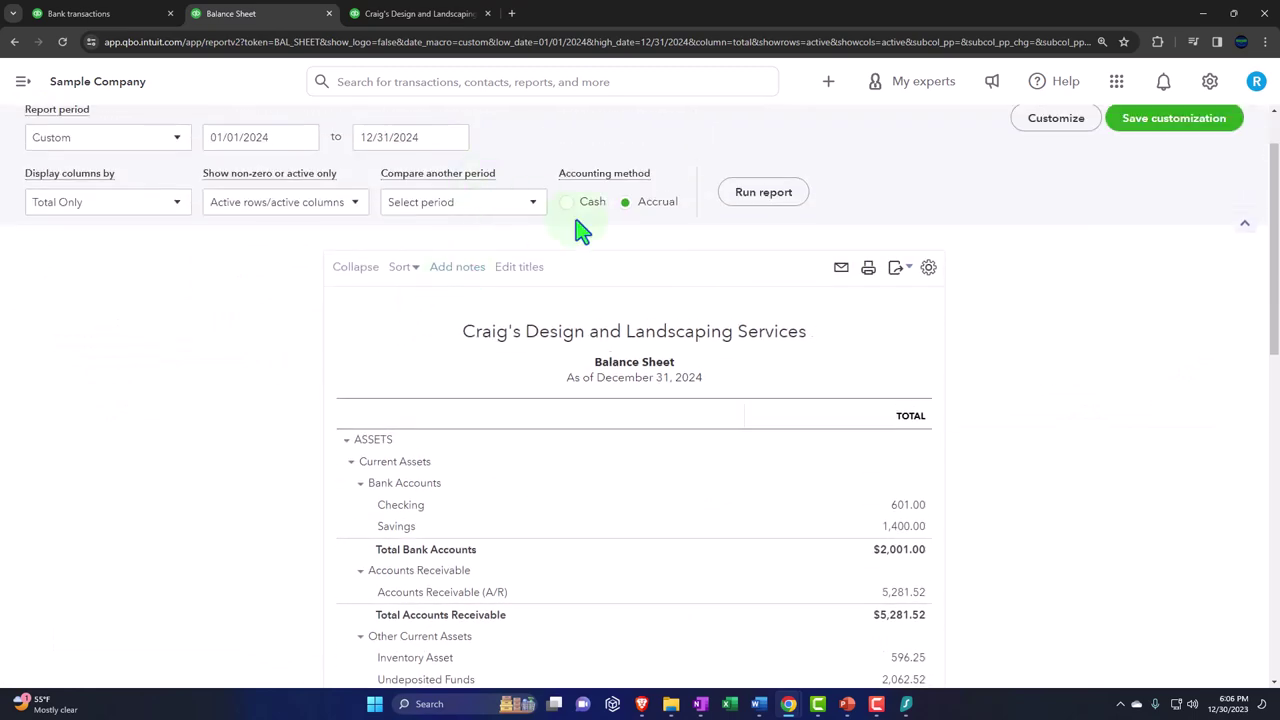
{"action": "left_click", "coordinate": [757, 205]}
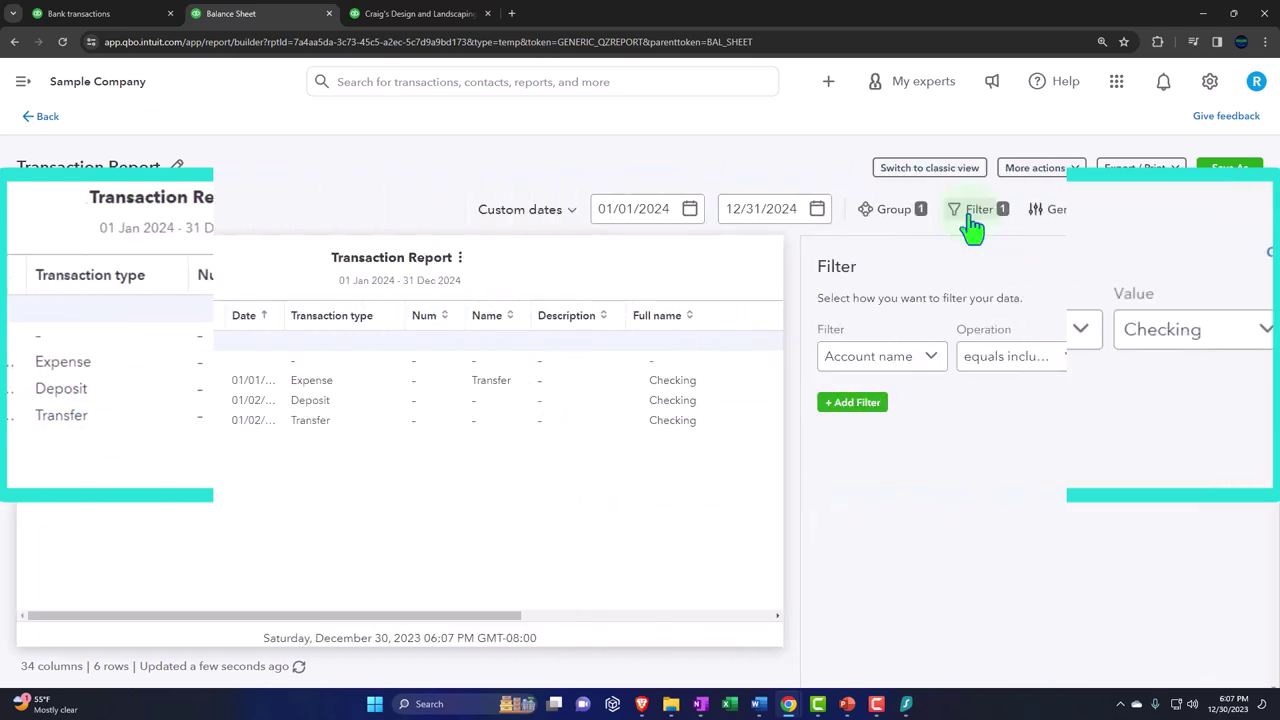
Add a second filter to the Checking transaction report on Transaction type with the operation equals.
{"action": "left_click", "coordinate": [975, 214]}
{"action": "left_click", "coordinate": [970, 228]}
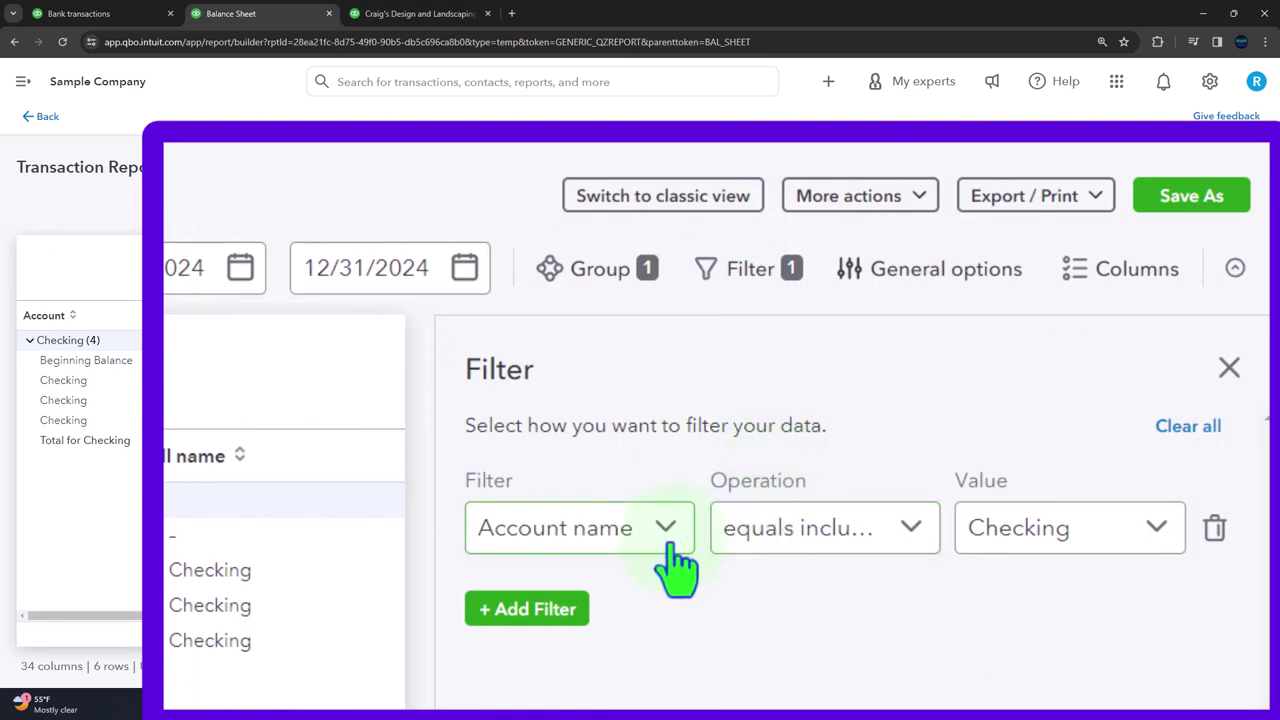
{"action": "left_click", "coordinate": [557, 612]}
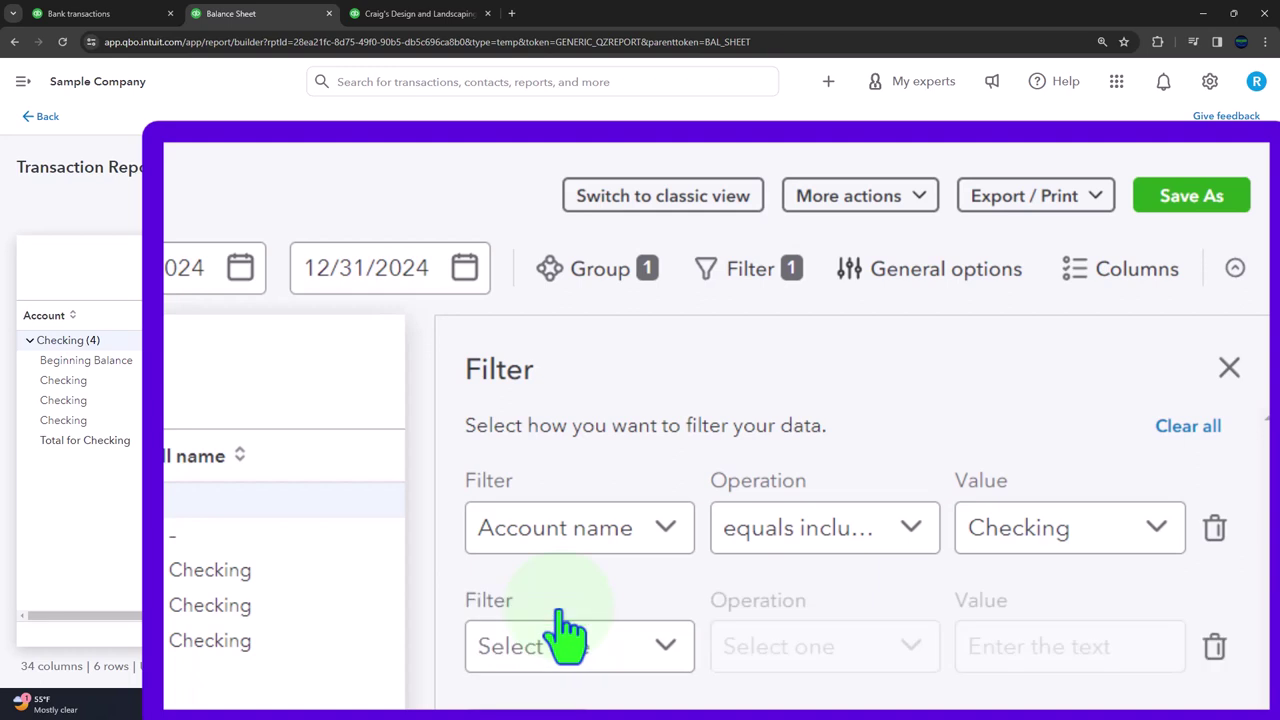
{"action": "left_click", "coordinate": [660, 660]}
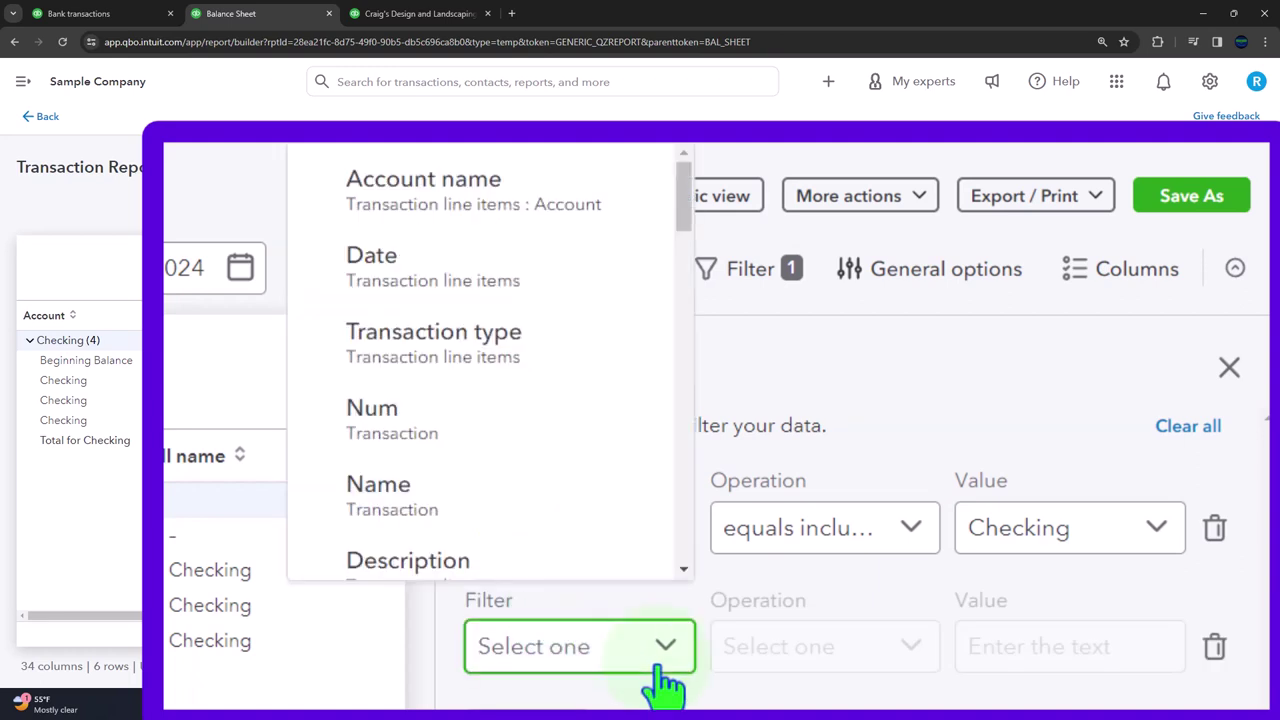
{"action": "left_click", "coordinate": [460, 345]}
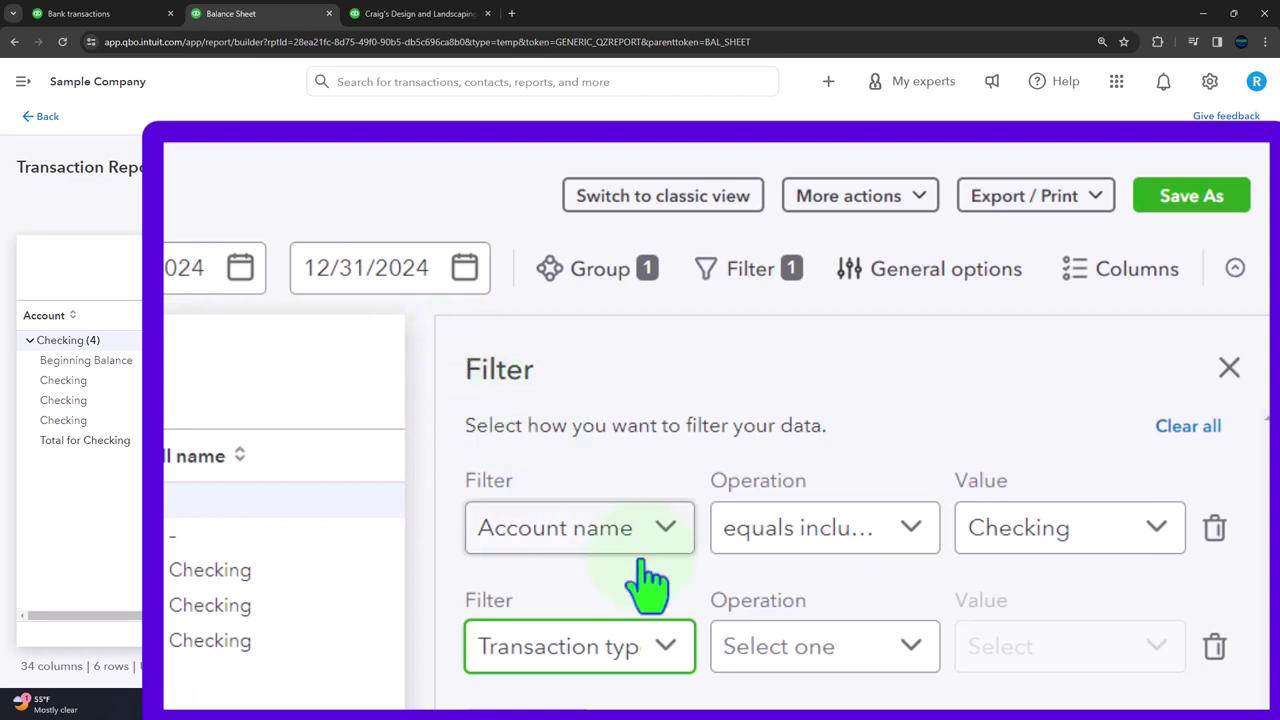
{"action": "left_click", "coordinate": [845, 655]}
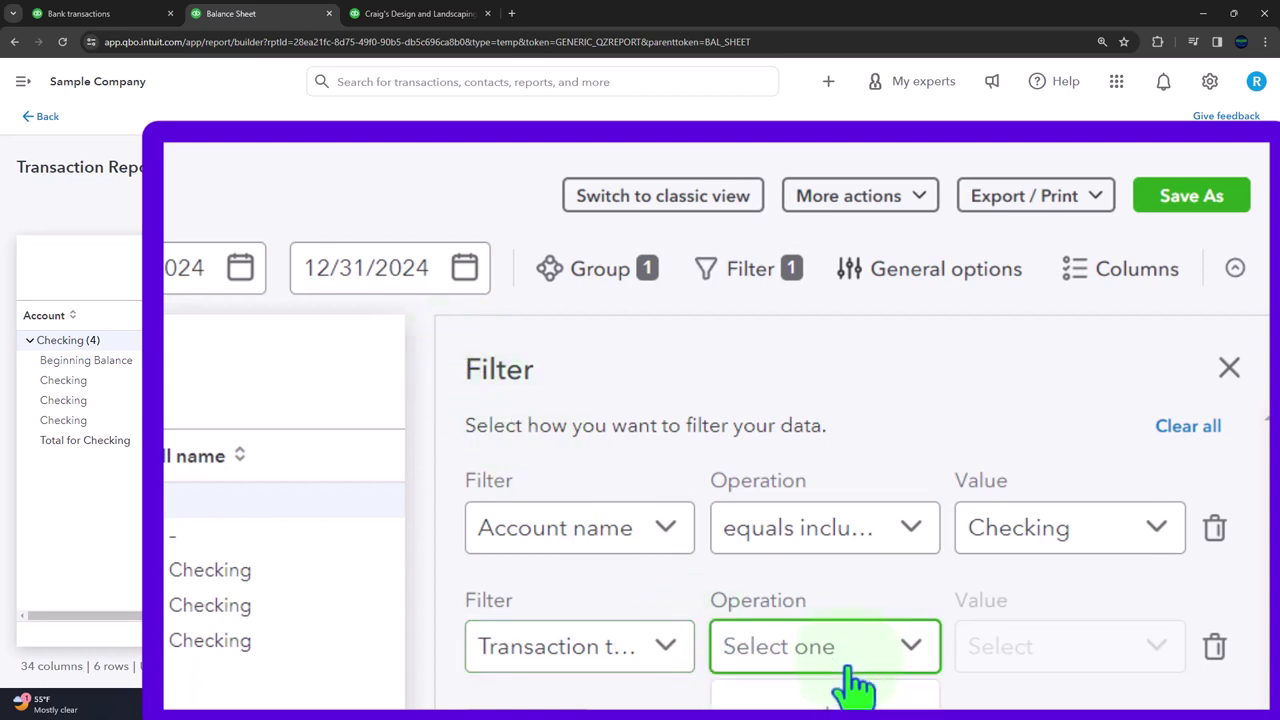
{"action": "left_click", "coordinate": [840, 695]}
Search the transaction type values for expense and set the filter to Expense.
{"action": "left_click", "coordinate": [1020, 655]}
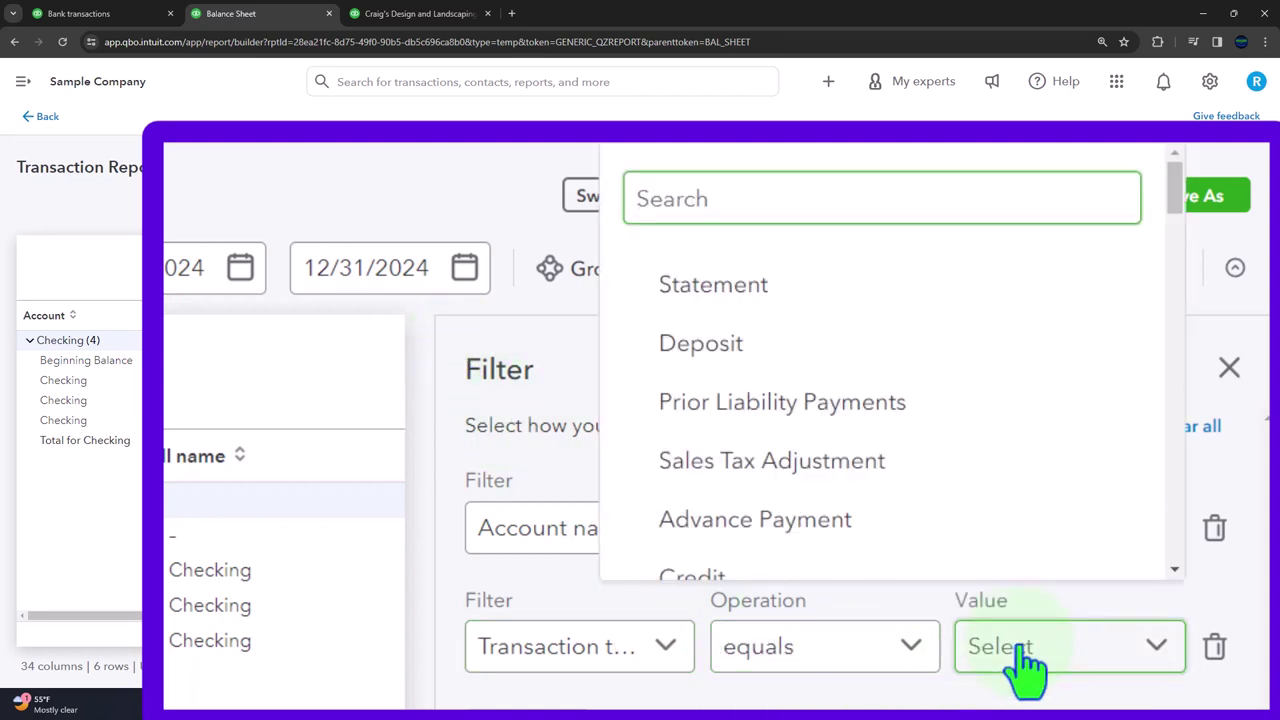
{"action": "left_click", "coordinate": [827, 220]}
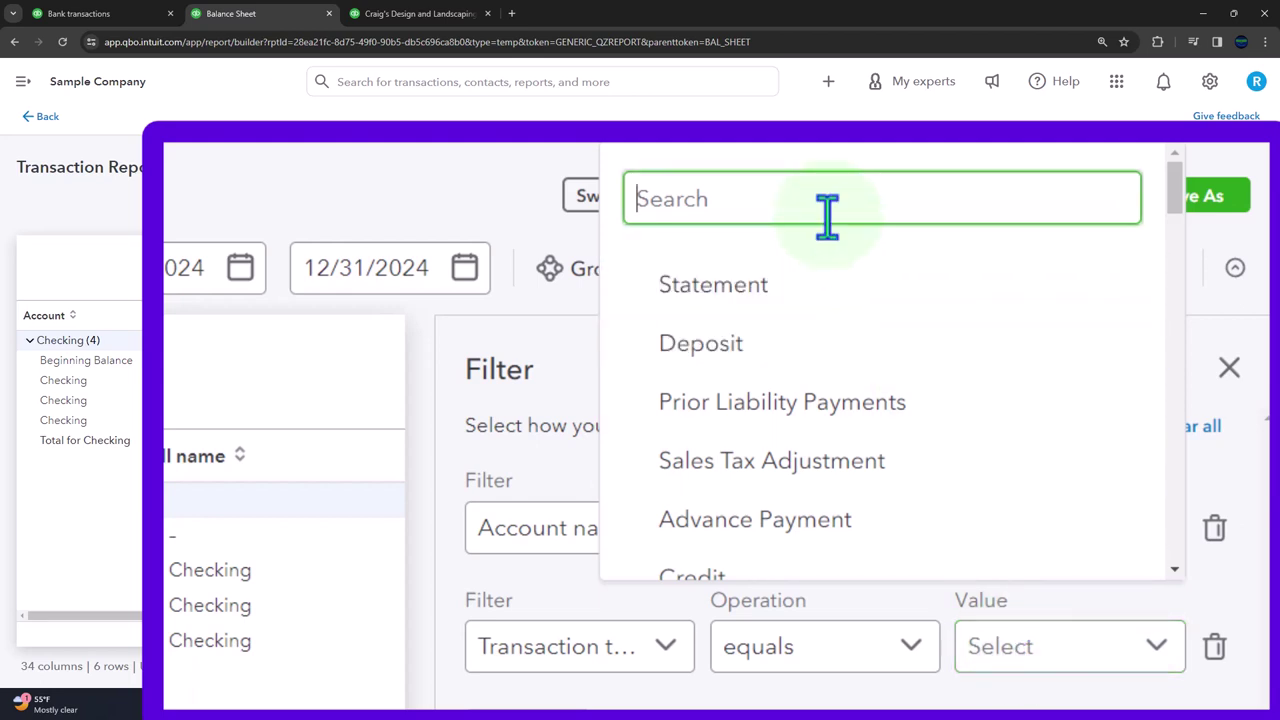
{"action": "type", "text": "expense"}
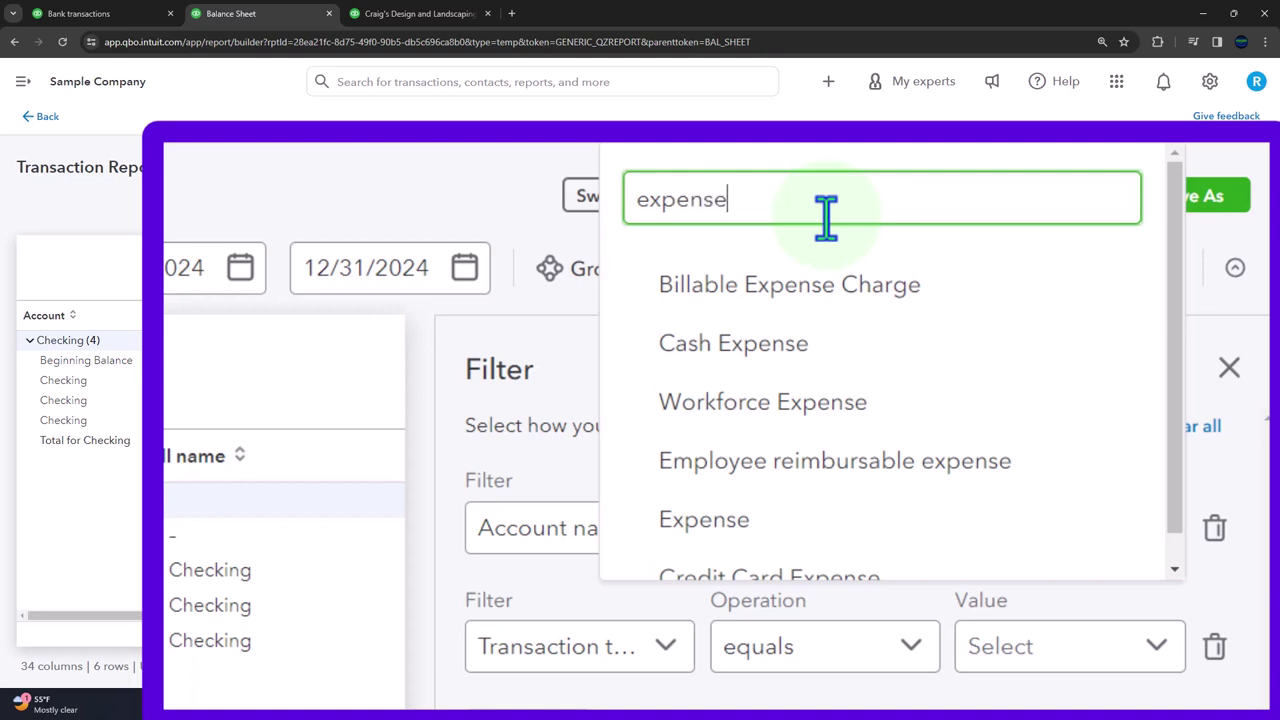
{"action": "left_click", "coordinate": [657, 524]}
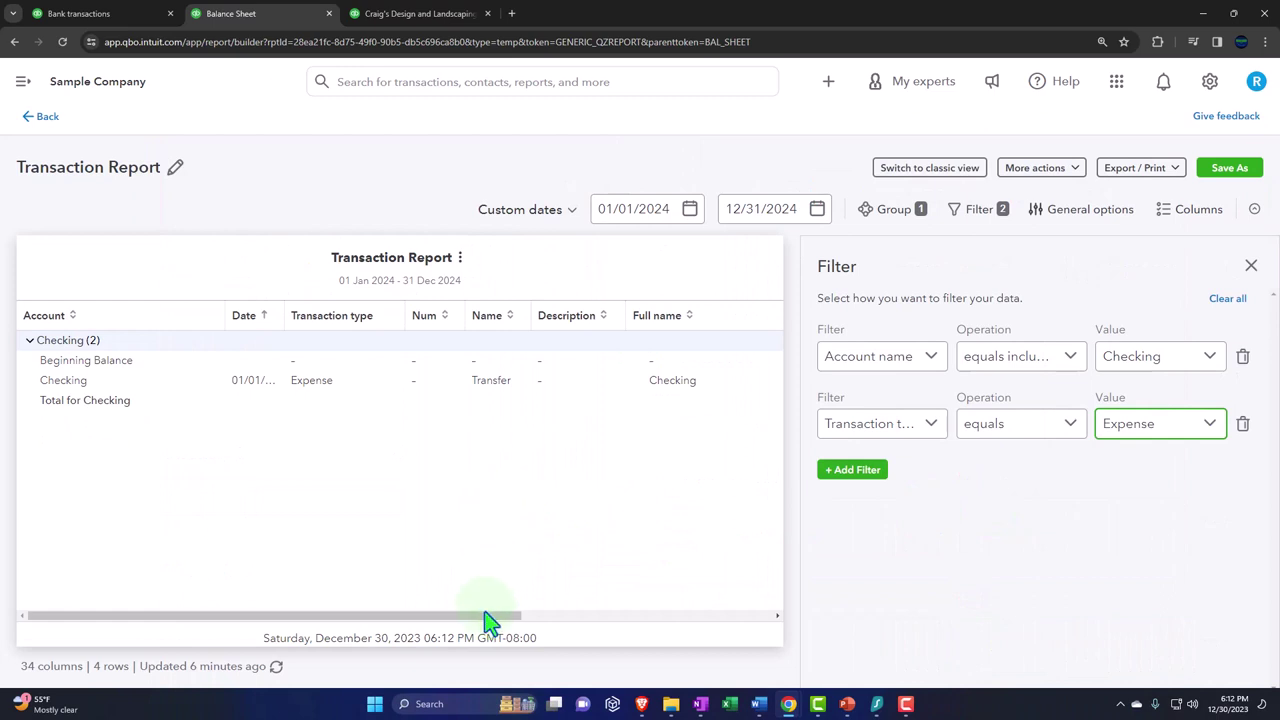
{"action": "left_click_drag", "start_coordinate": [490, 620], "coordinate": [437, 643]}
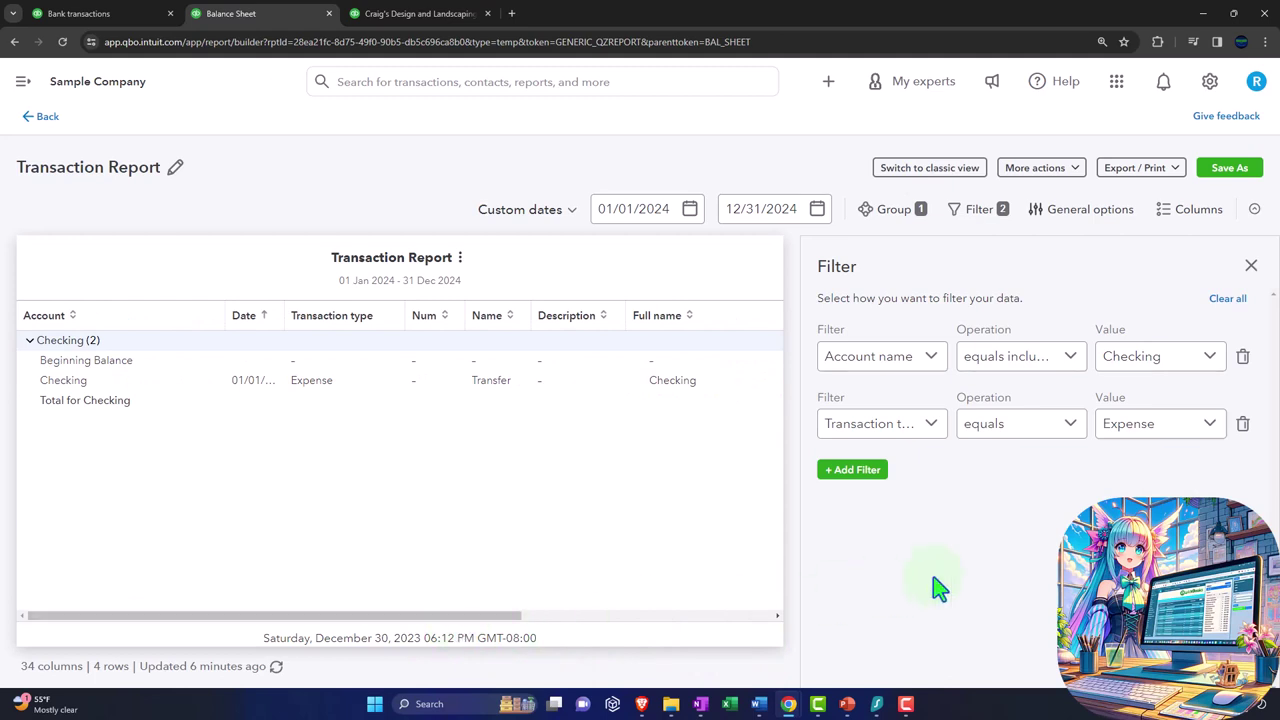
Add Transfer alongside Expense in the transaction type filter and close the filter settings.
{"action": "left_click", "coordinate": [1188, 438]}
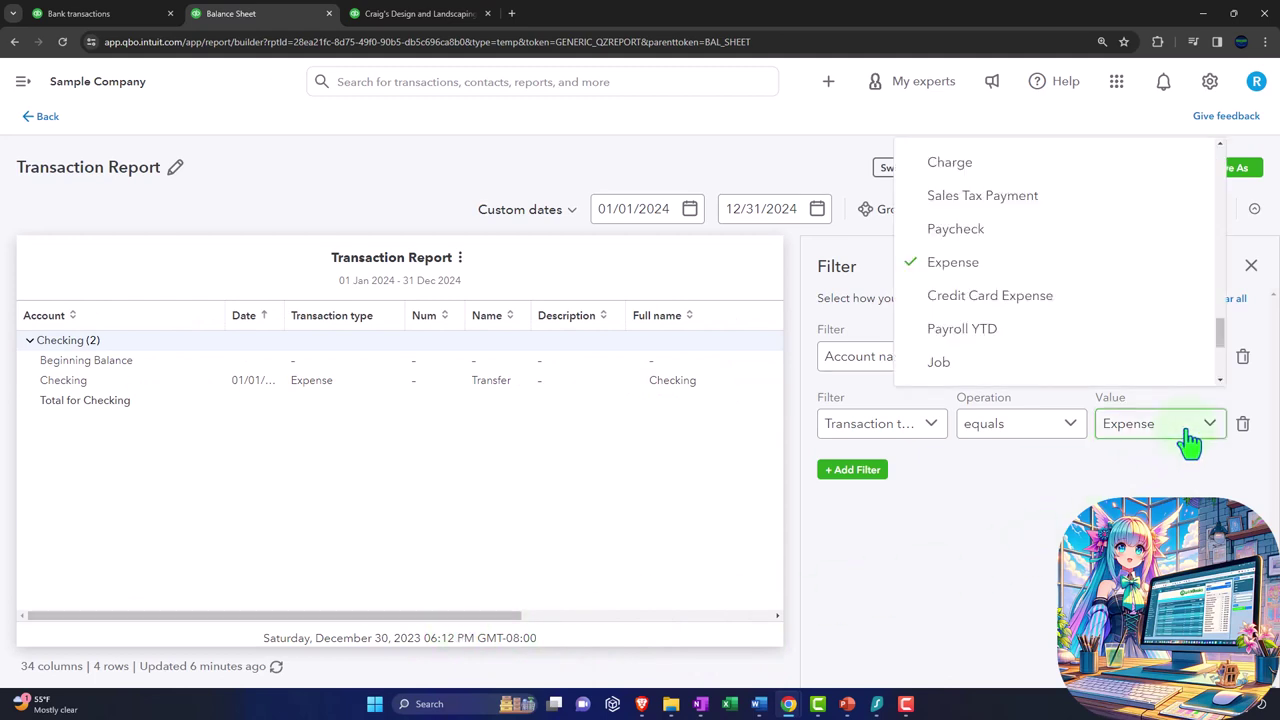
{"action": "left_click", "coordinate": [1051, 294]}
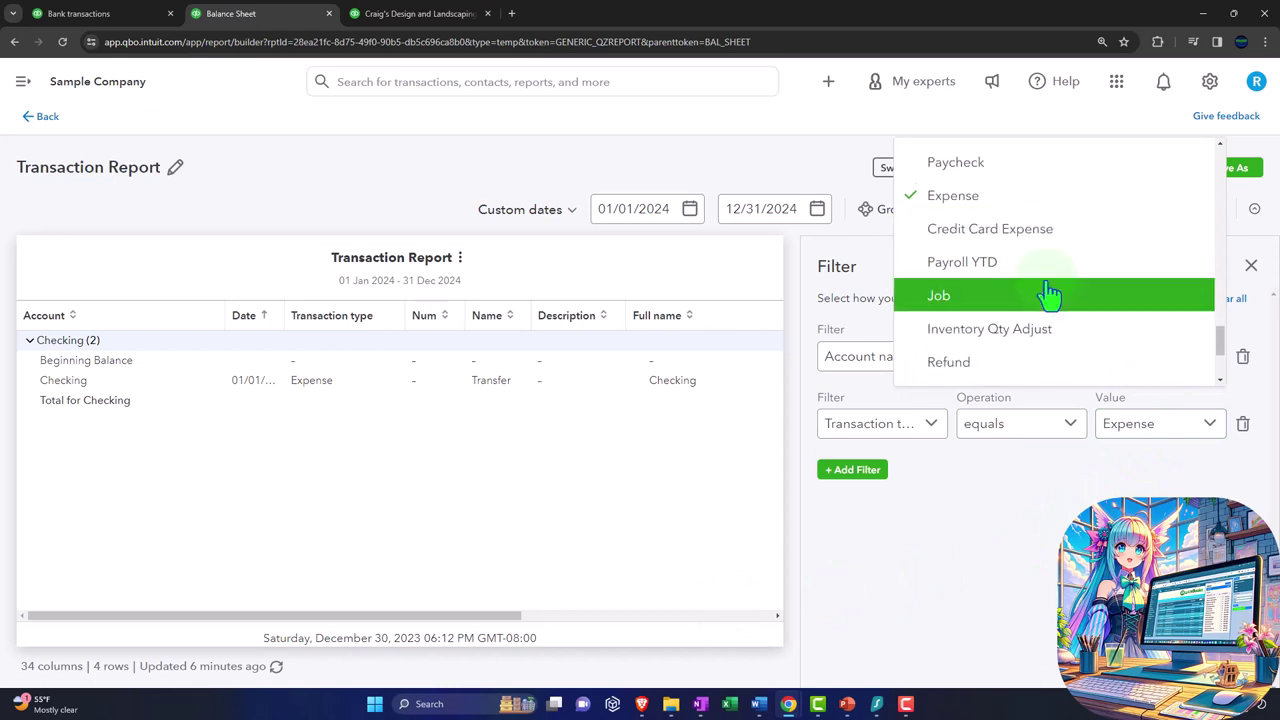
{"action": "scroll", "coordinate": [1048, 293], "scroll_direction": "up", "scroll_amount": 10}
{"action": "scroll", "coordinate": [1030, 250], "scroll_direction": "up", "scroll_amount": 3}
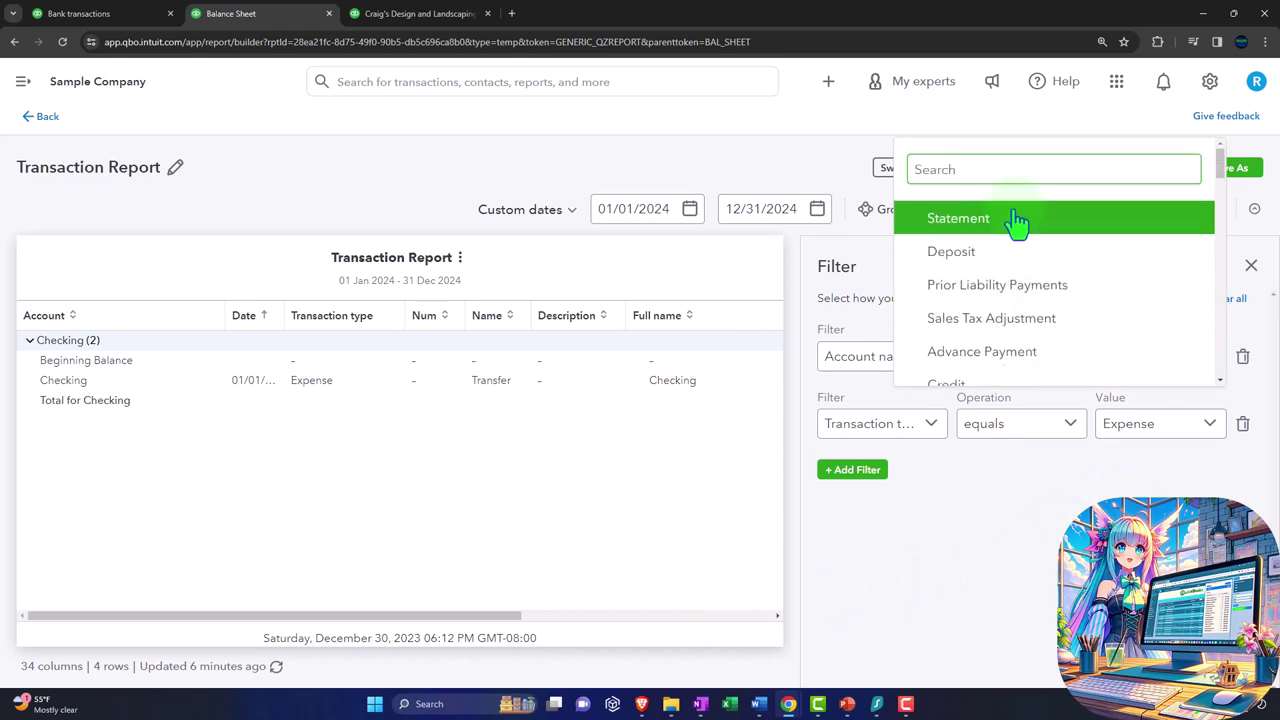
{"action": "left_click", "coordinate": [975, 170]}
{"action": "type", "text": "ans"}
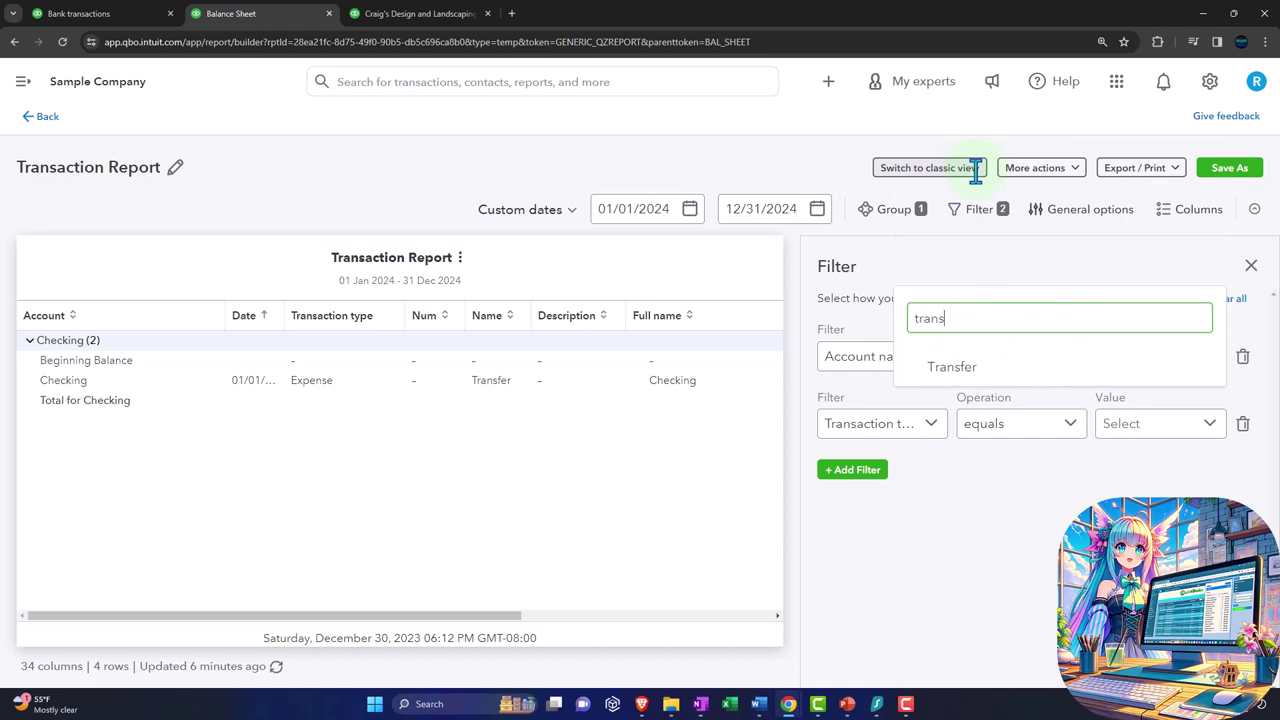
{"action": "left_click", "coordinate": [958, 370]}
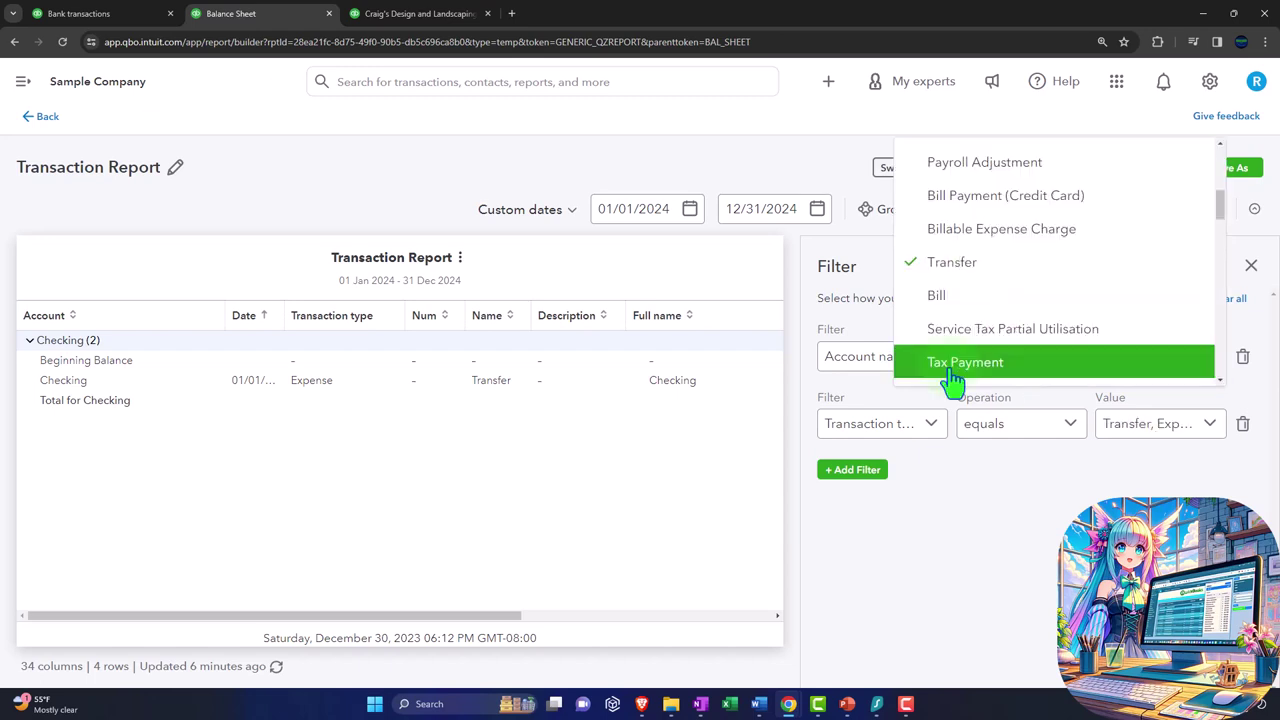
{"action": "left_click", "coordinate": [1000, 523]}
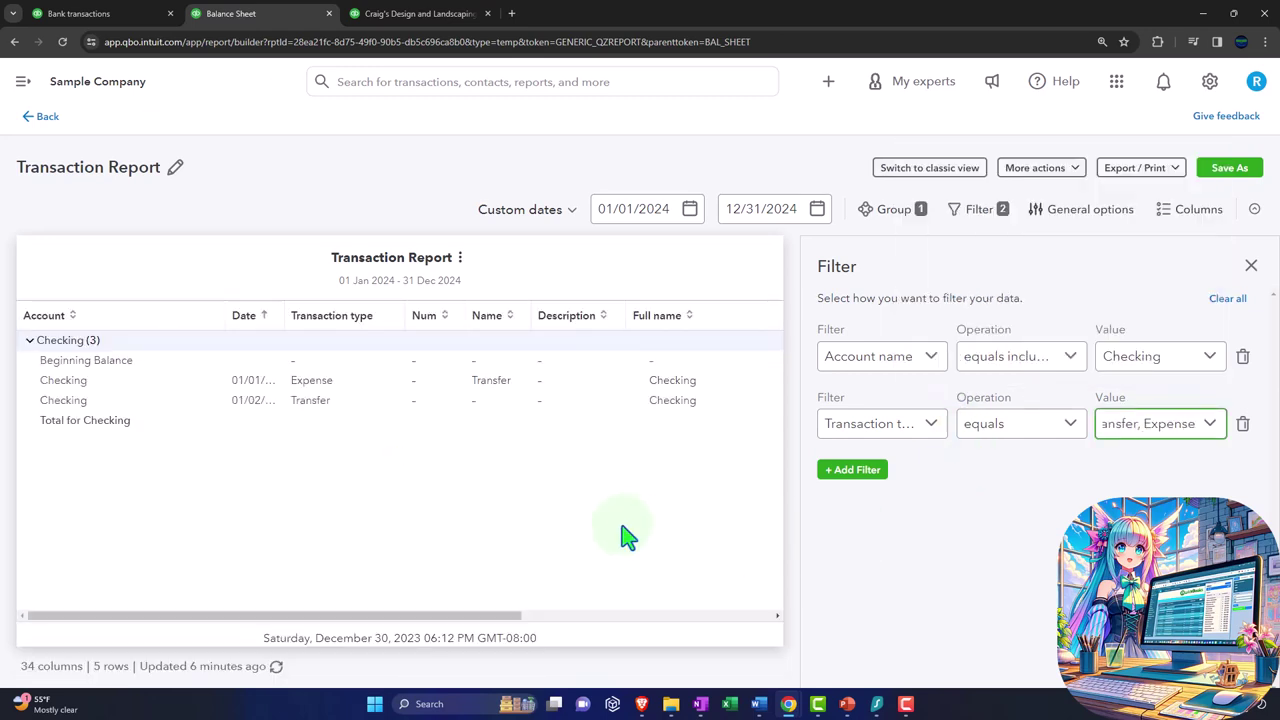
{"action": "left_click", "coordinate": [1251, 266]}
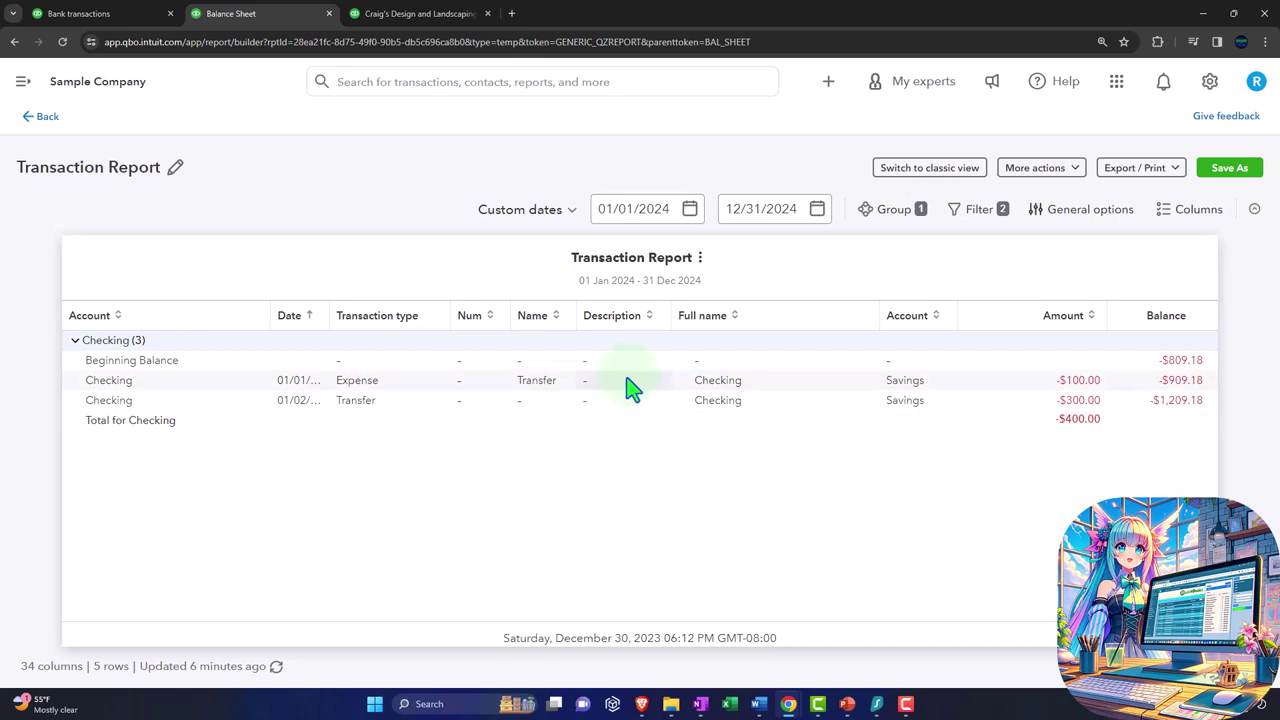
Exit the transaction report without saving, return to the balance sheet and enlarge the page to 150%.
{"action": "left_click", "coordinate": [44, 120]}
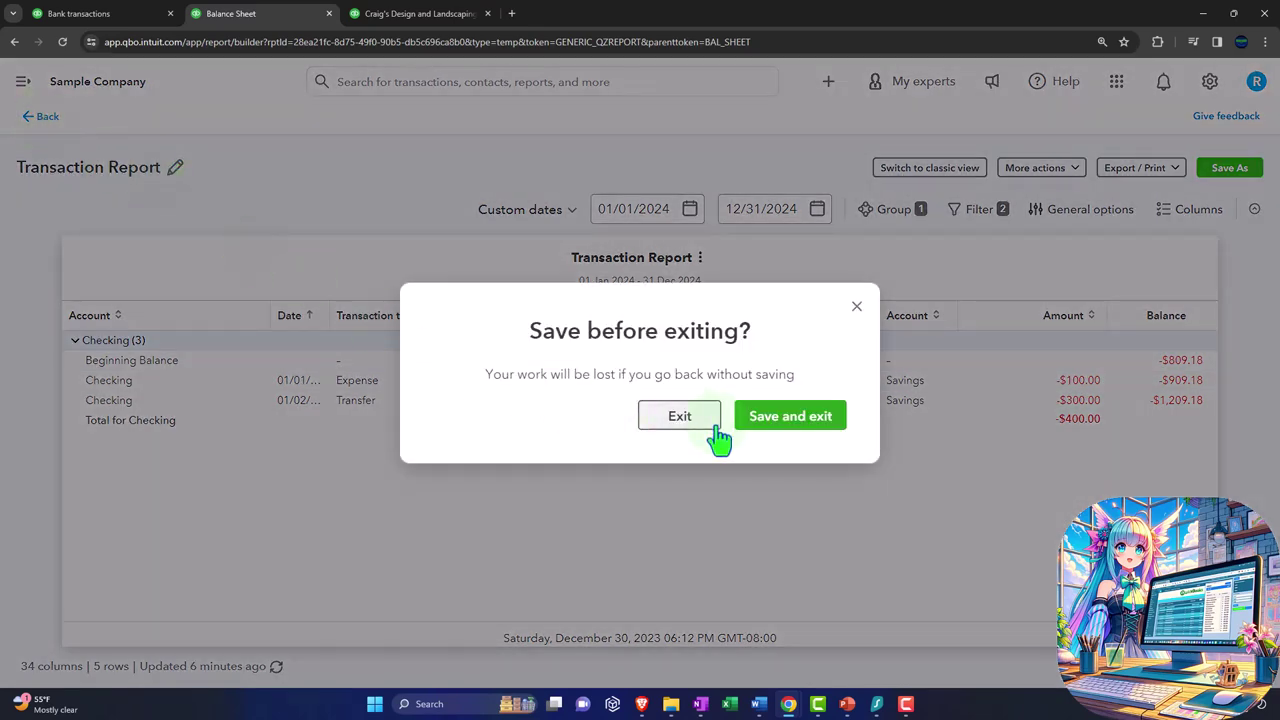
{"action": "left_click", "coordinate": [679, 416]}
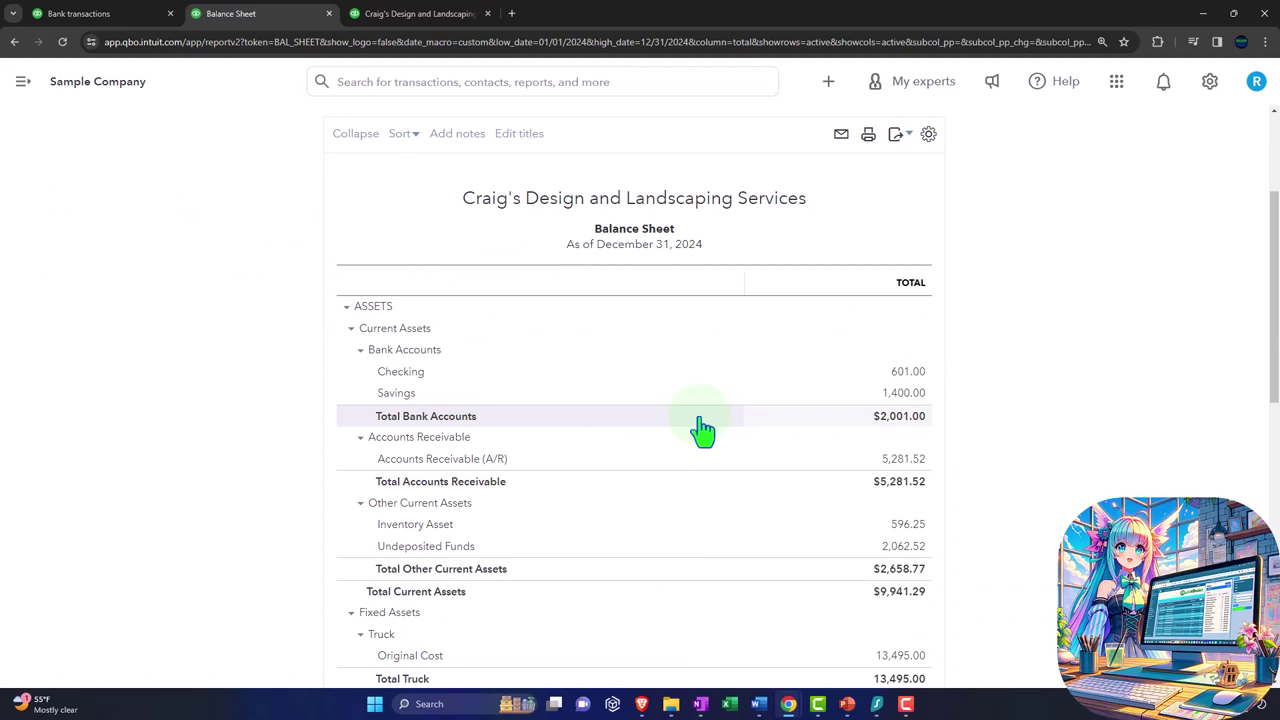
{"action": "key", "text": "ctrl+plus"}
{"action": "key", "text": "ctrl+plus"}
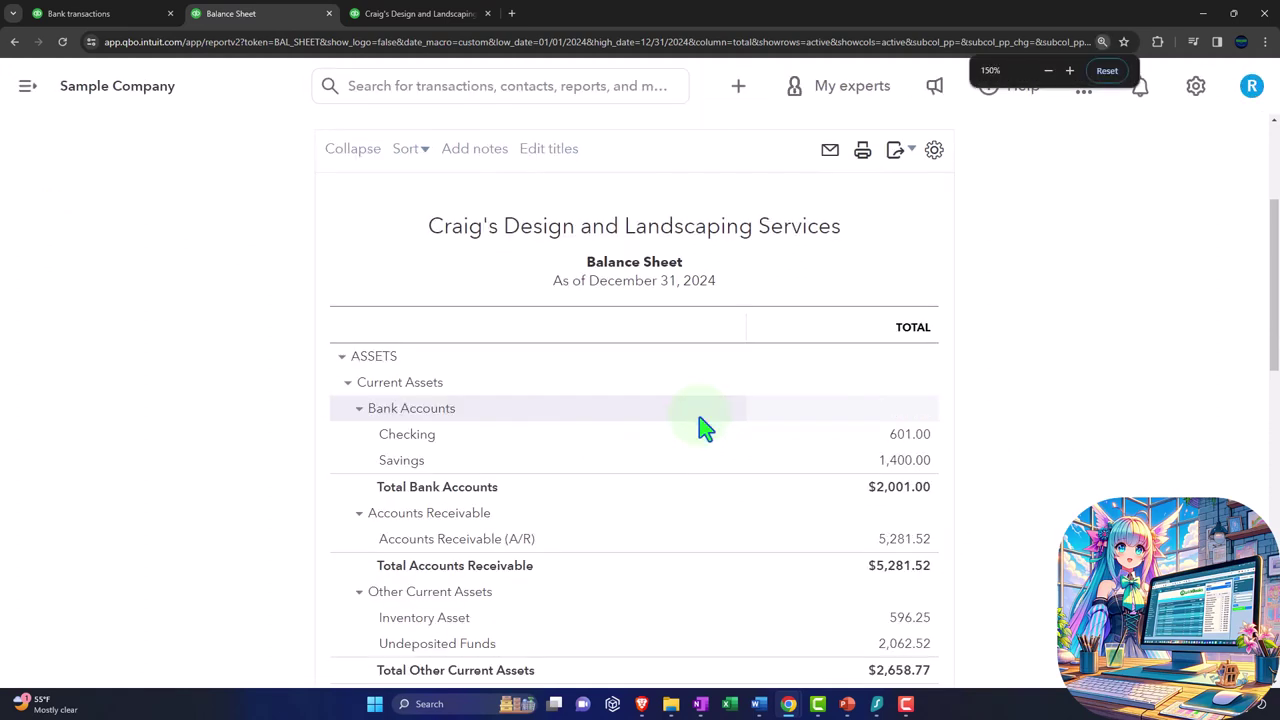
Review the balance sheet's bank accounts, switch to the bank transactions page and look over the forms available for new transactions.
{"action": "scroll", "coordinate": [700, 425], "scroll_direction": "down", "scroll_amount": 1}
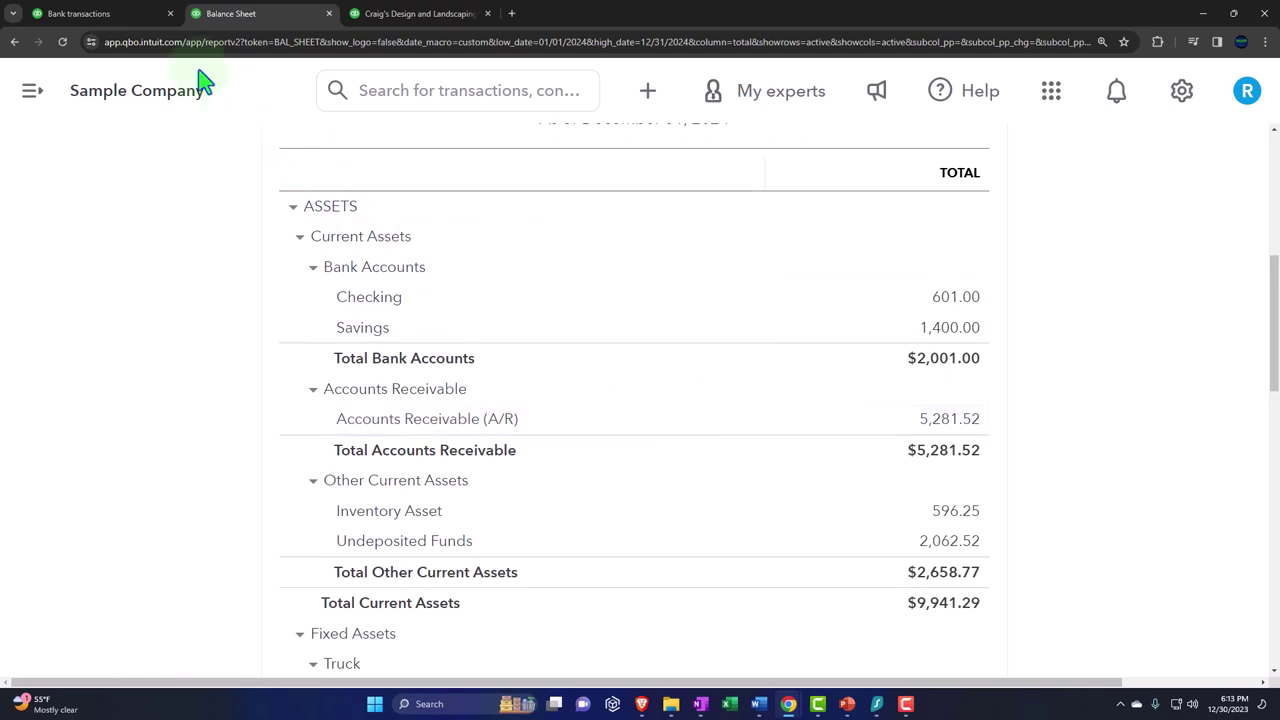
{"action": "left_click", "coordinate": [102, 16]}
{"action": "left_click", "coordinate": [134, 155]}
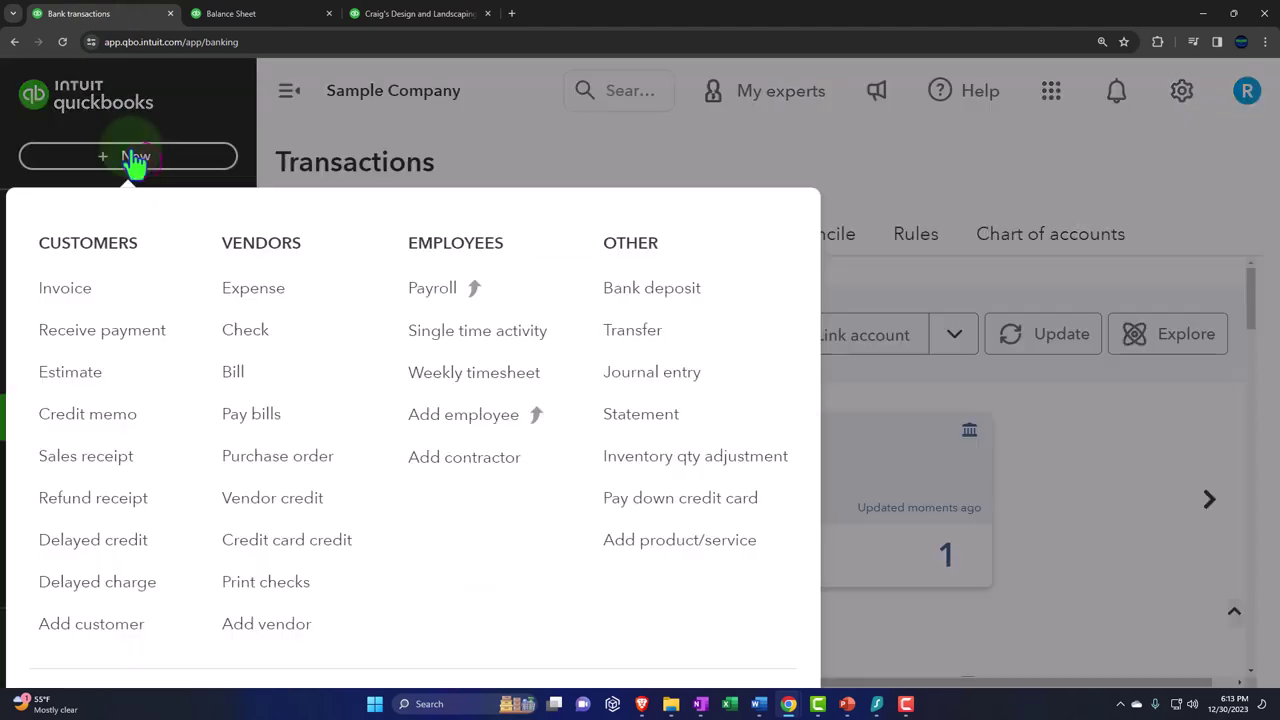
{"action": "key", "text": "ctrl+minus"}
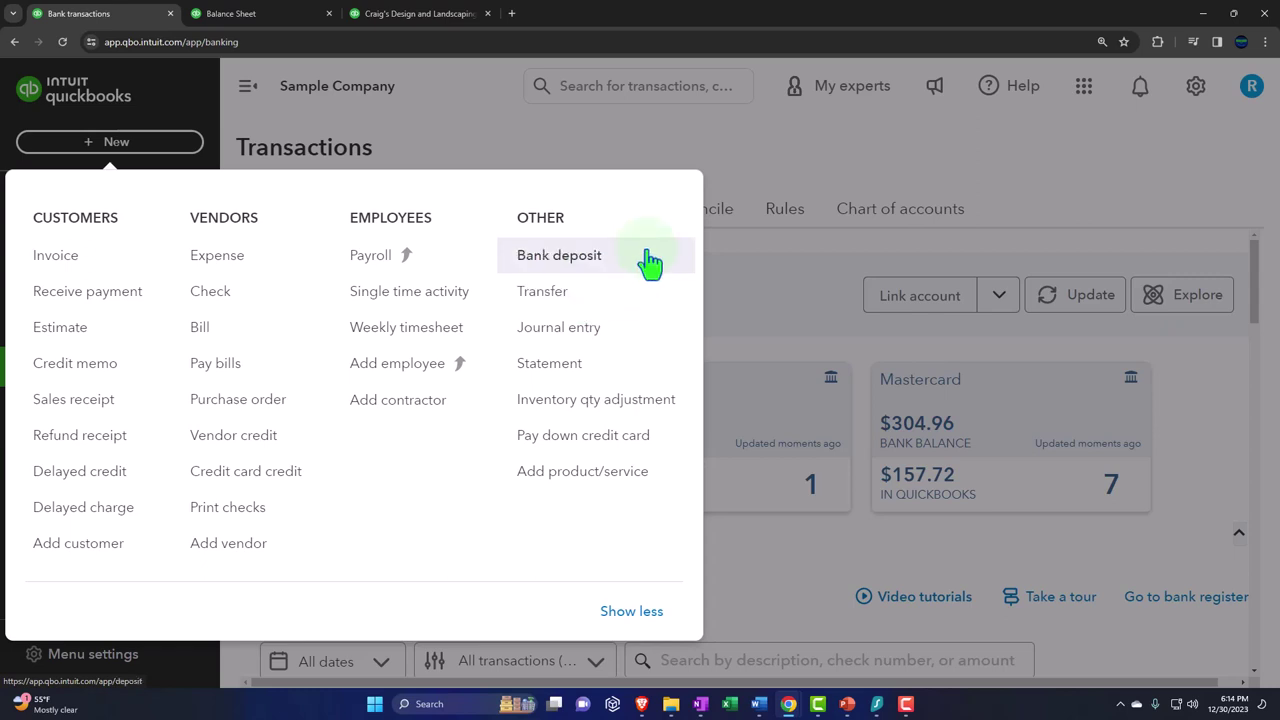
{"action": "left_click", "coordinate": [751, 160]}
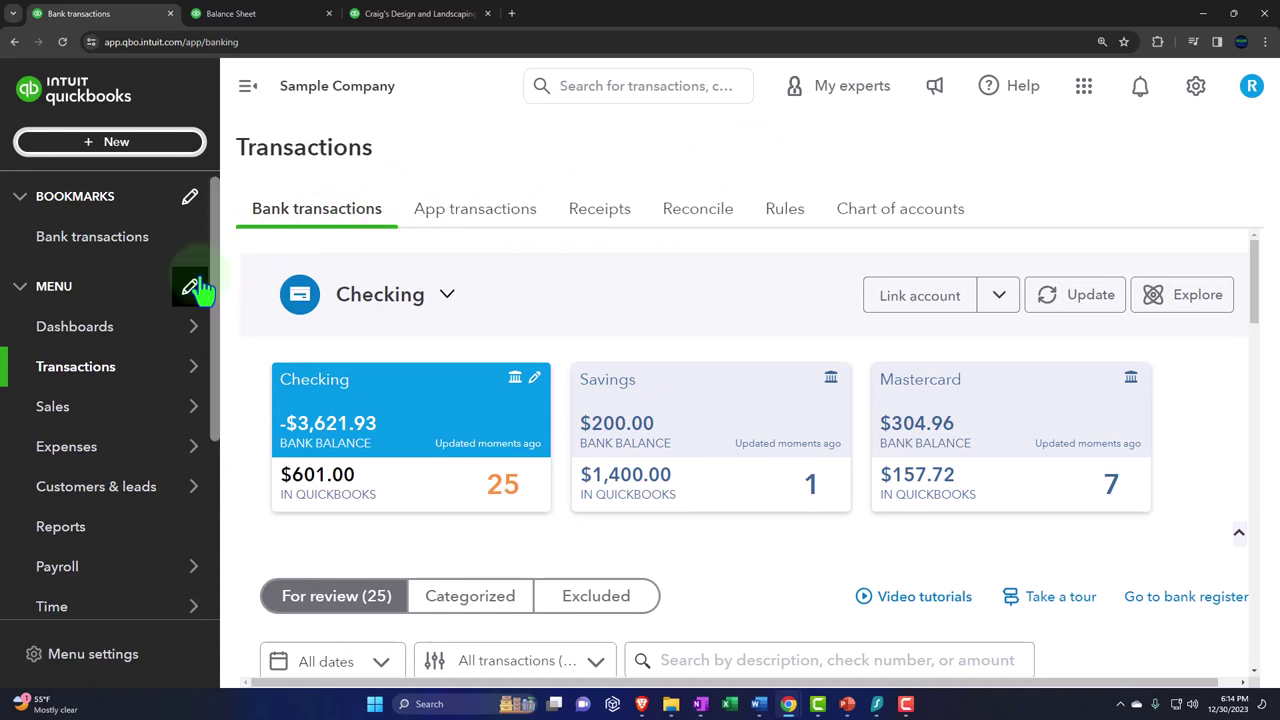
Collapse the navigation sidebar and look through the Checking account's bank feed transactions awaiting review.
{"action": "left_click", "coordinate": [100, 385]}
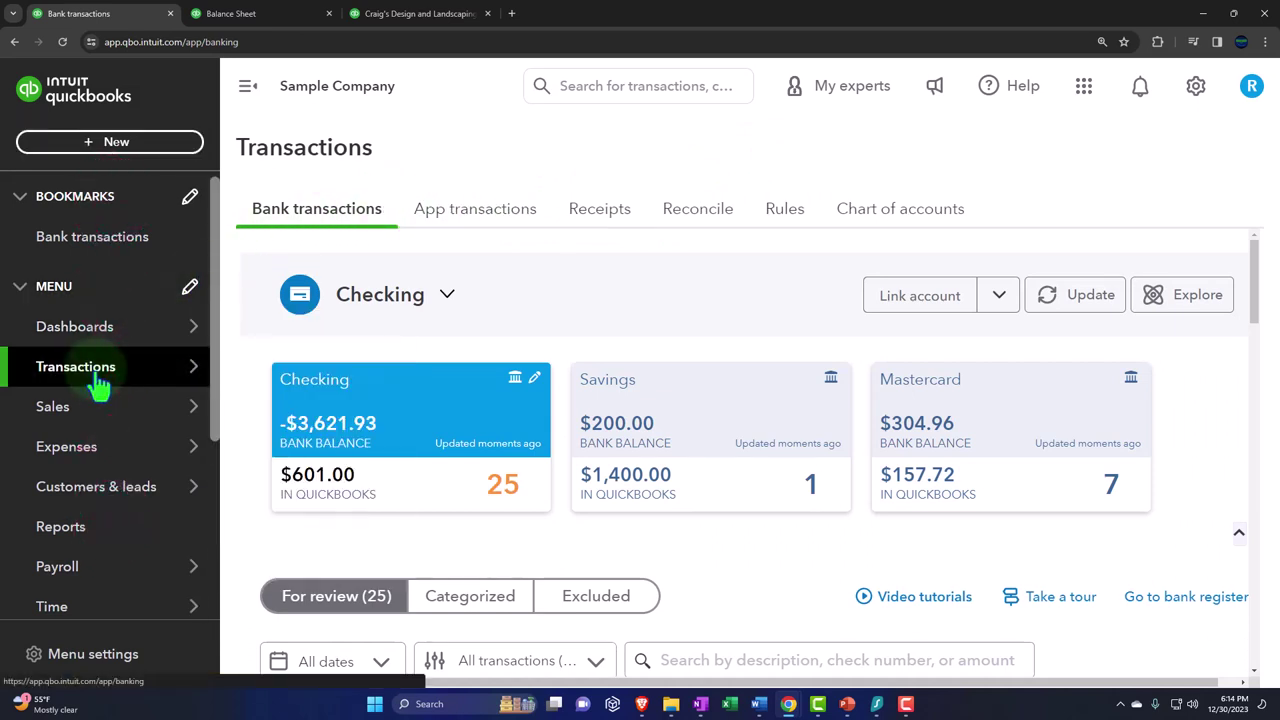
{"action": "left_click", "coordinate": [248, 86]}
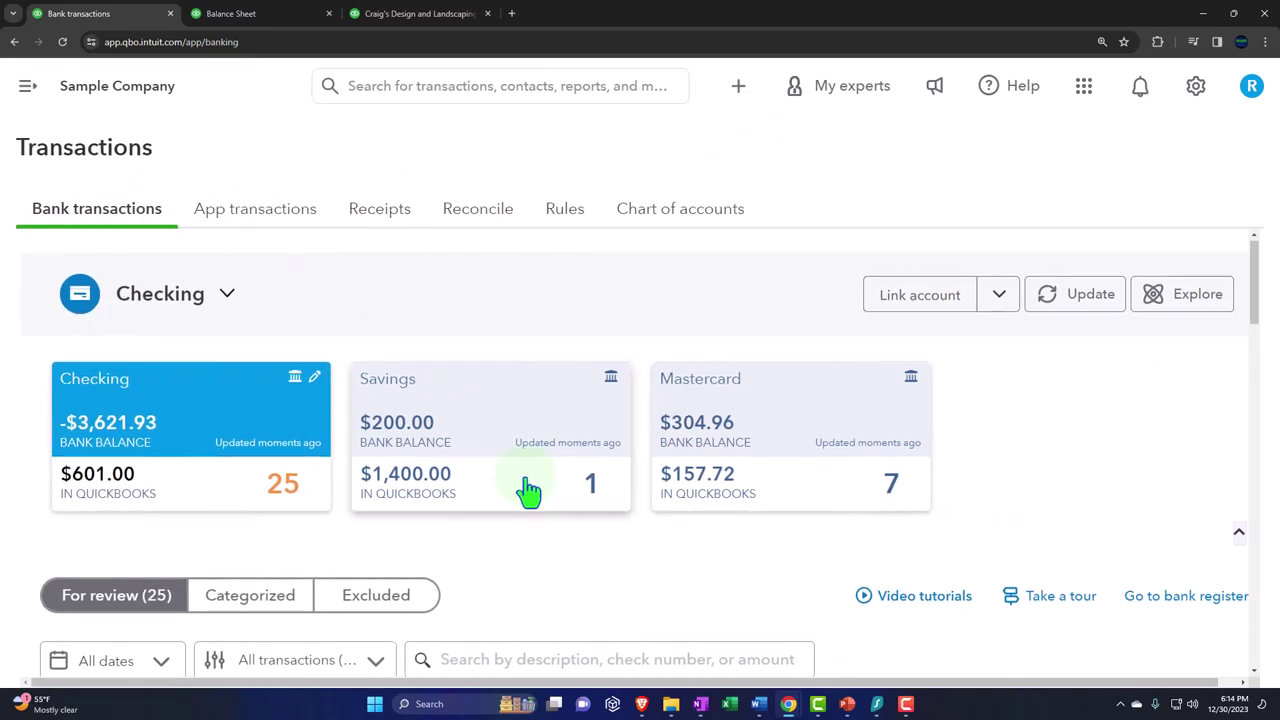
{"action": "scroll", "coordinate": [529, 490], "scroll_direction": "down", "scroll_amount": 5}
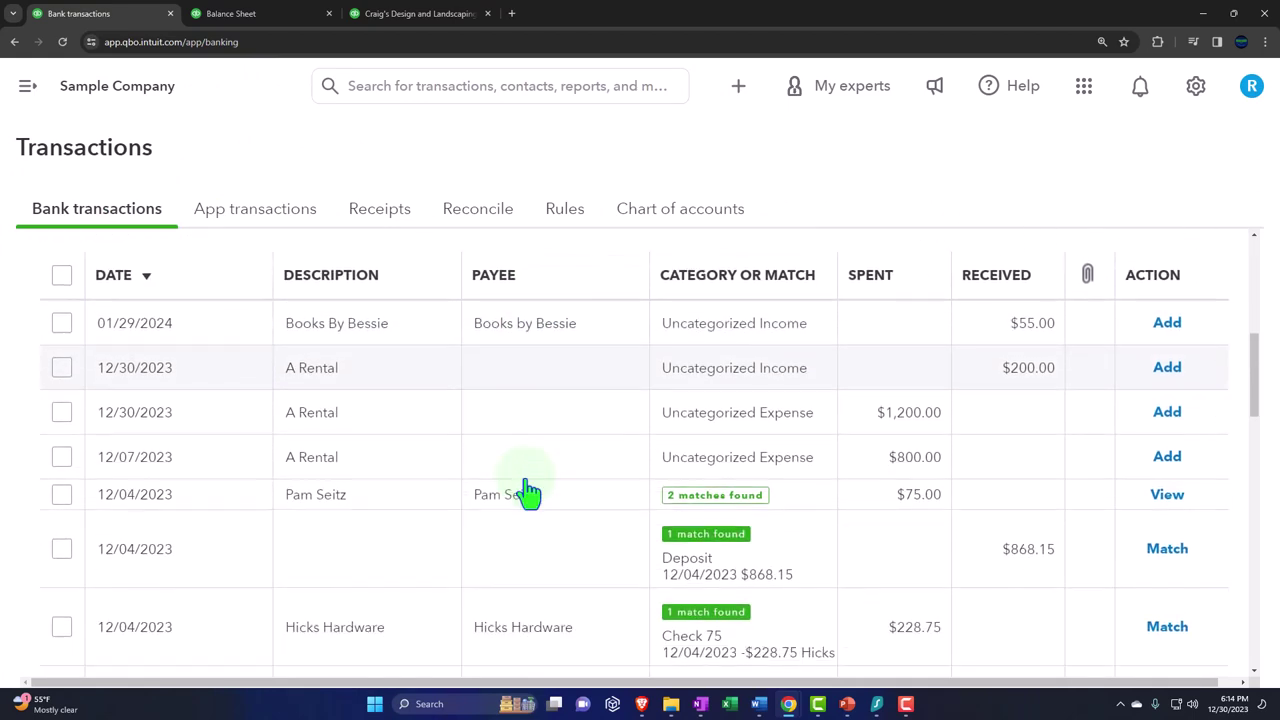
{"action": "scroll", "coordinate": [529, 490], "scroll_direction": "down", "scroll_amount": 6}
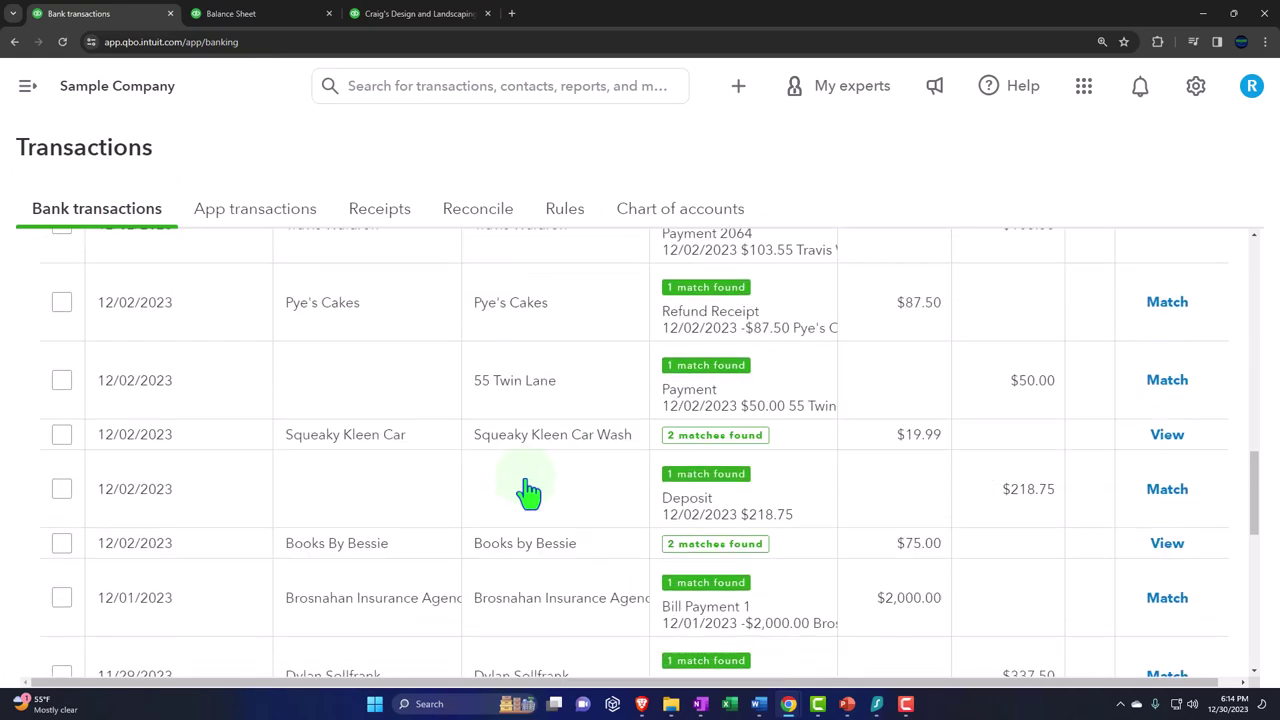
{"action": "scroll", "coordinate": [529, 490], "scroll_direction": "down", "scroll_amount": 4}
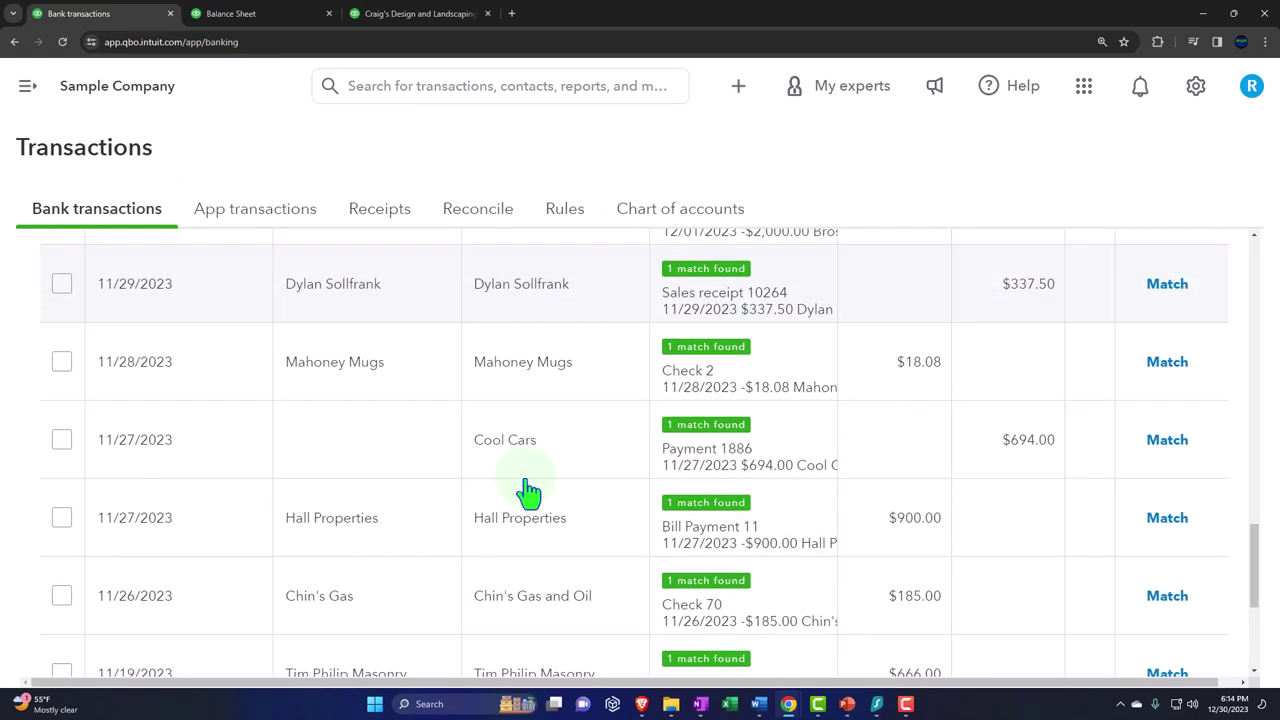
{"action": "scroll", "coordinate": [529, 490], "scroll_direction": "up", "scroll_amount": 15}
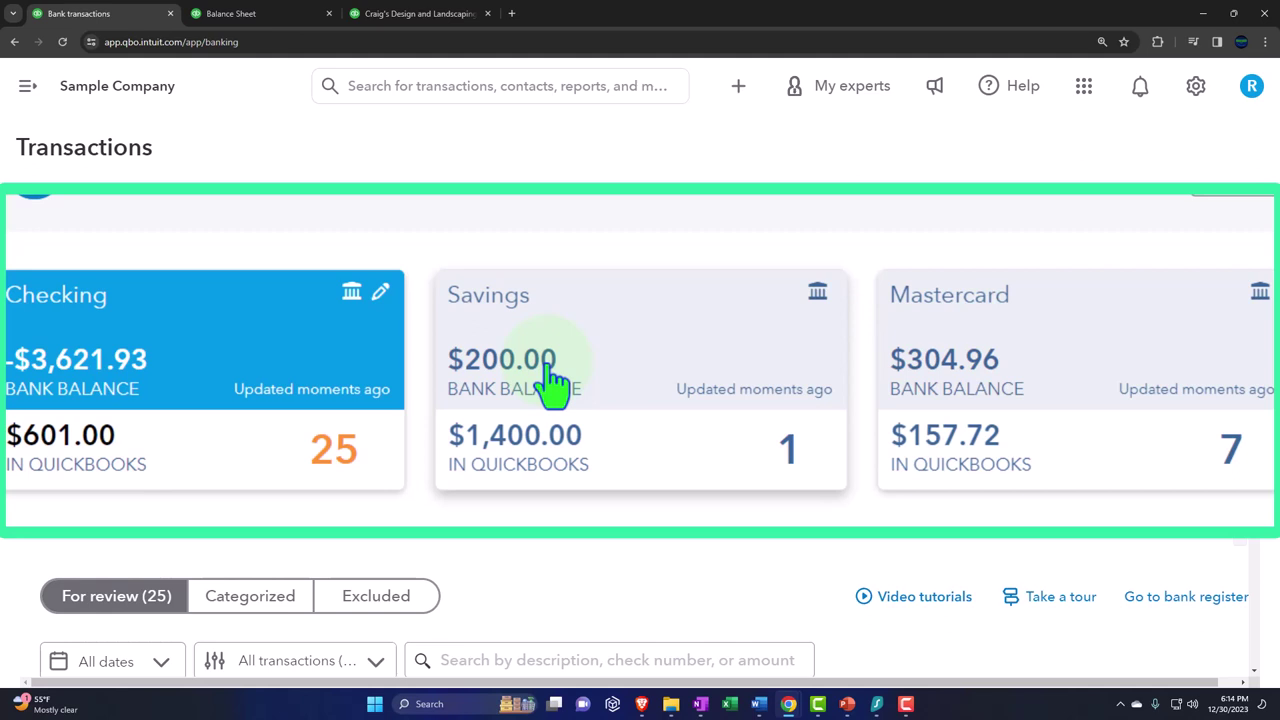
Expand the 12/04/2023 deposit of $868.15 in the Checking feed and choose to record it as a transfer.
{"action": "scroll", "coordinate": [425, 437], "scroll_direction": "down", "scroll_amount": 2}
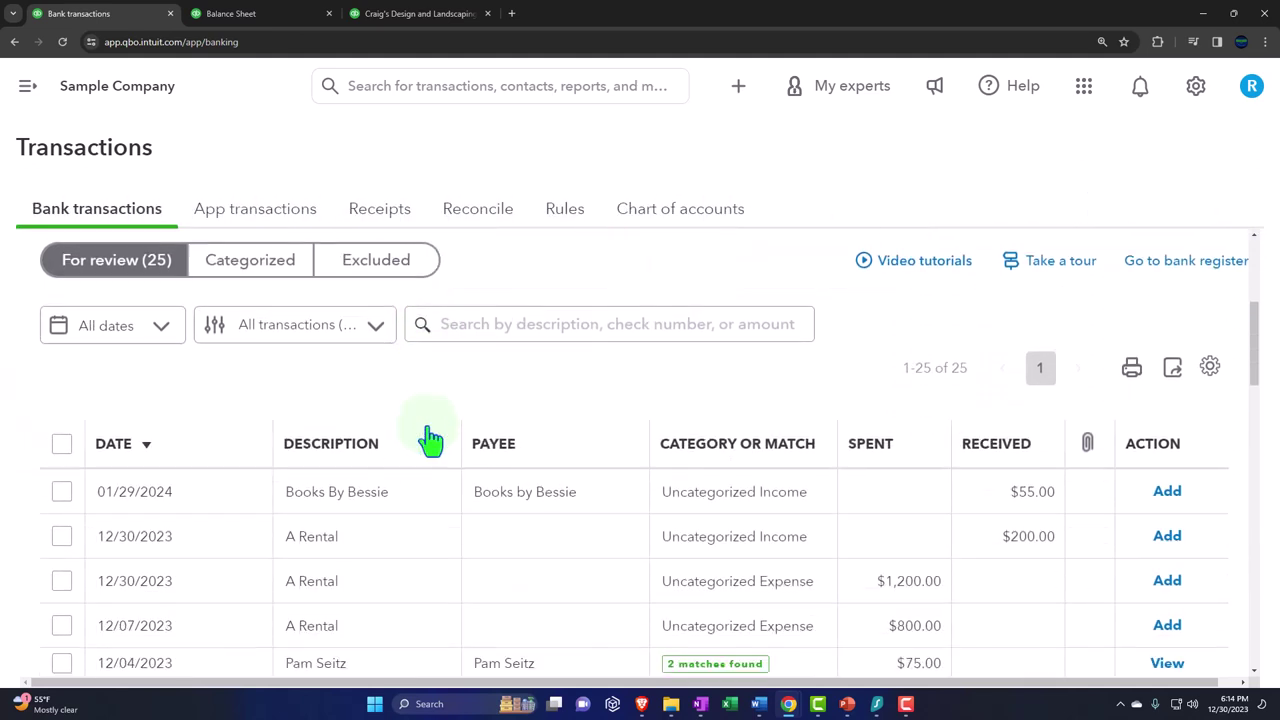
{"action": "scroll", "coordinate": [430, 437], "scroll_direction": "down", "scroll_amount": 1}
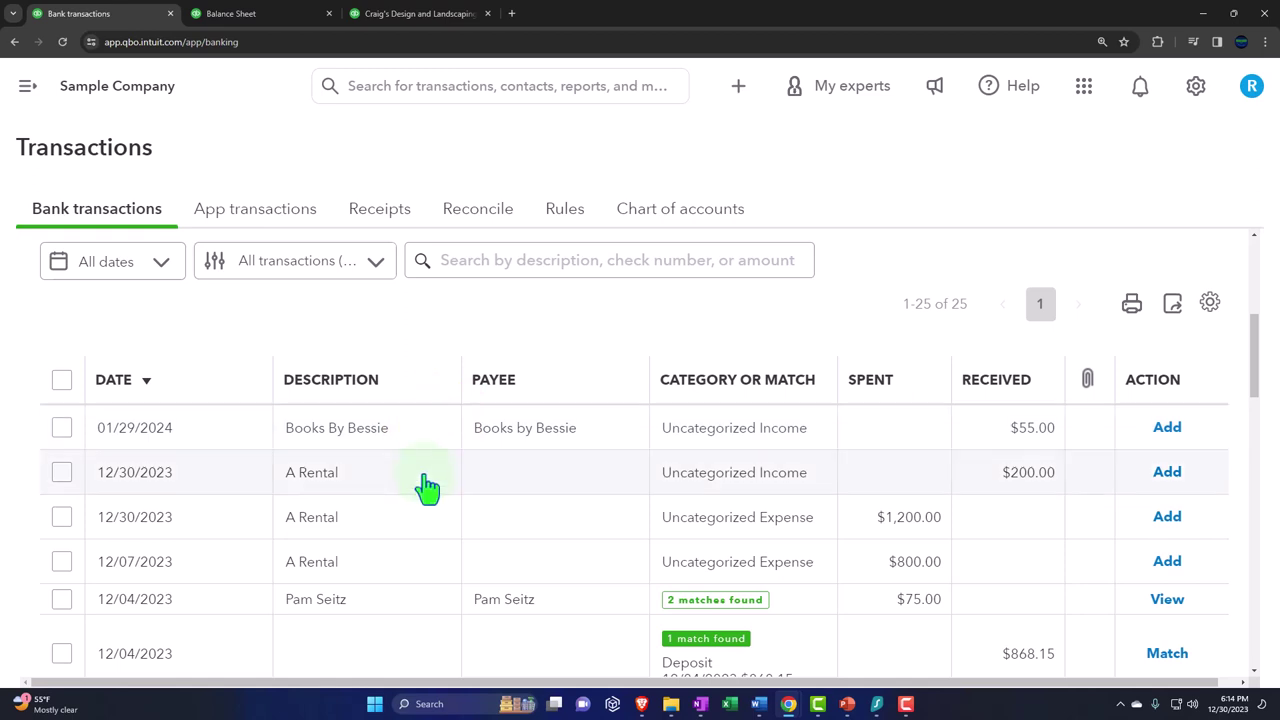
{"action": "scroll", "coordinate": [424, 535], "scroll_direction": "down", "scroll_amount": 1}
{"action": "scroll", "coordinate": [424, 535], "scroll_direction": "down", "scroll_amount": 3}
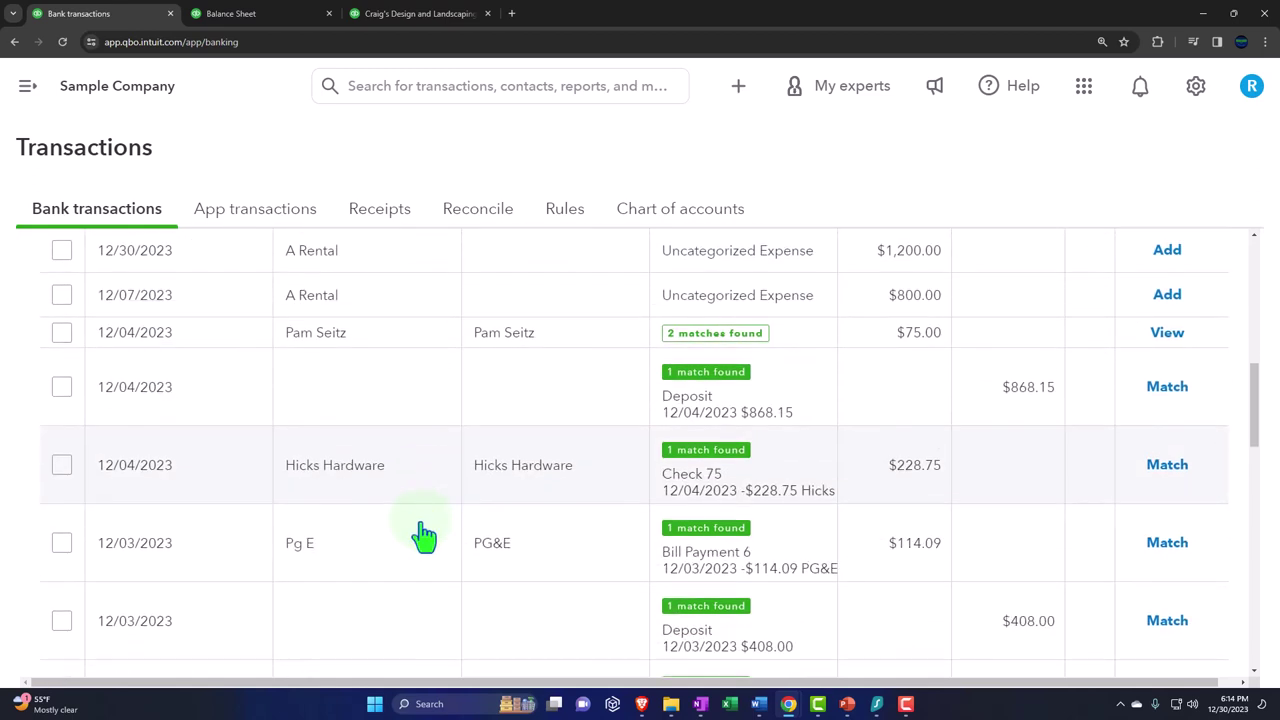
{"action": "left_click", "coordinate": [387, 397]}
{"action": "scroll", "coordinate": [387, 397], "scroll_direction": "down", "scroll_amount": 1}
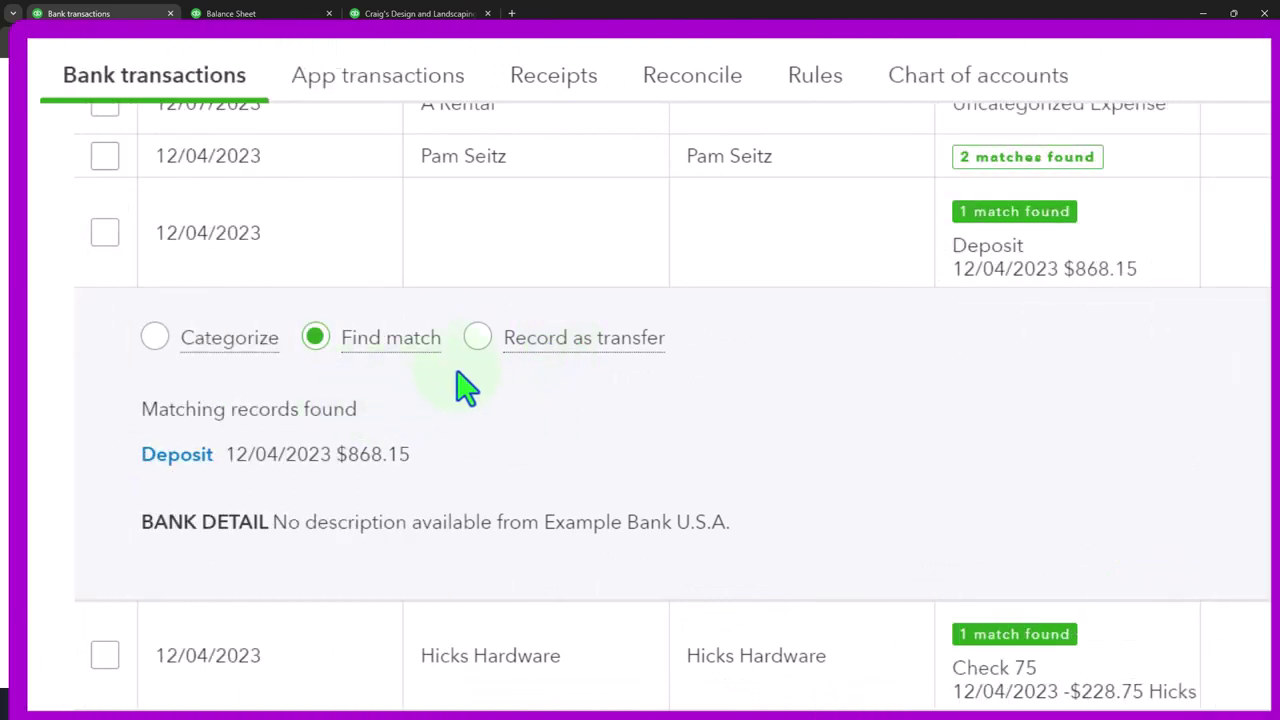
{"action": "left_click", "coordinate": [477, 342]}
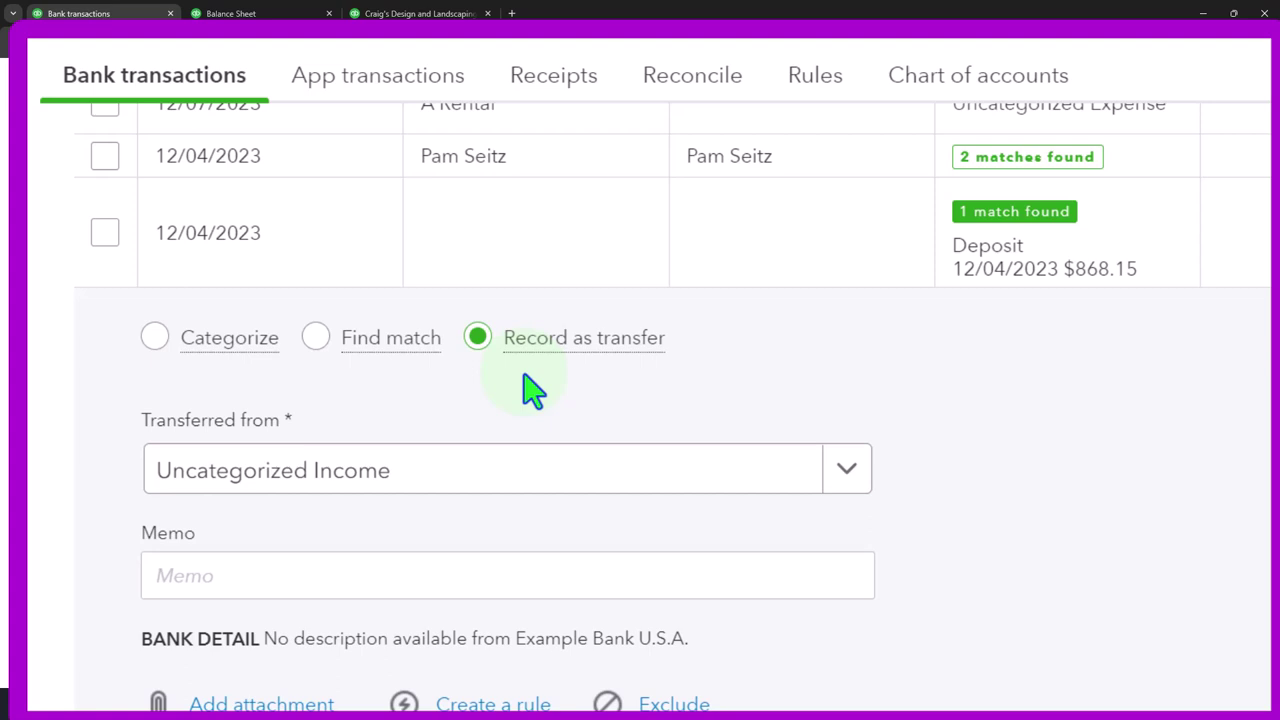
{"action": "scroll", "coordinate": [533, 390], "scroll_direction": "down", "scroll_amount": 2}
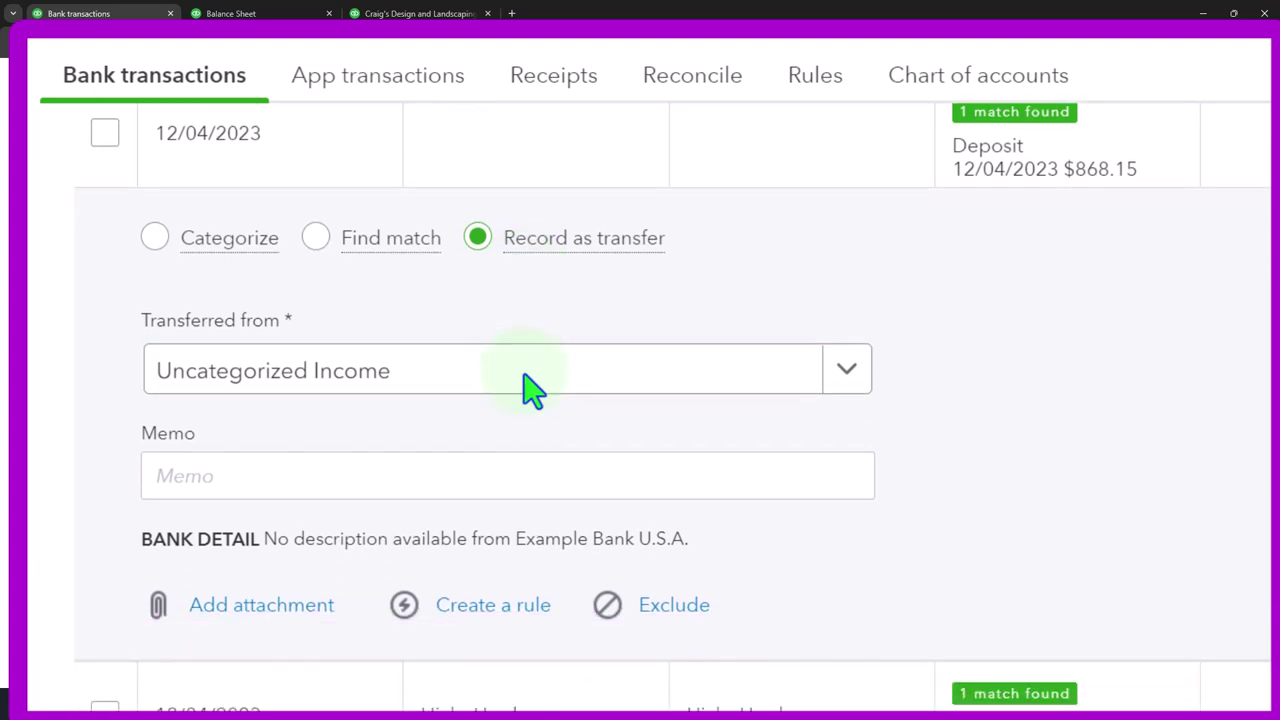